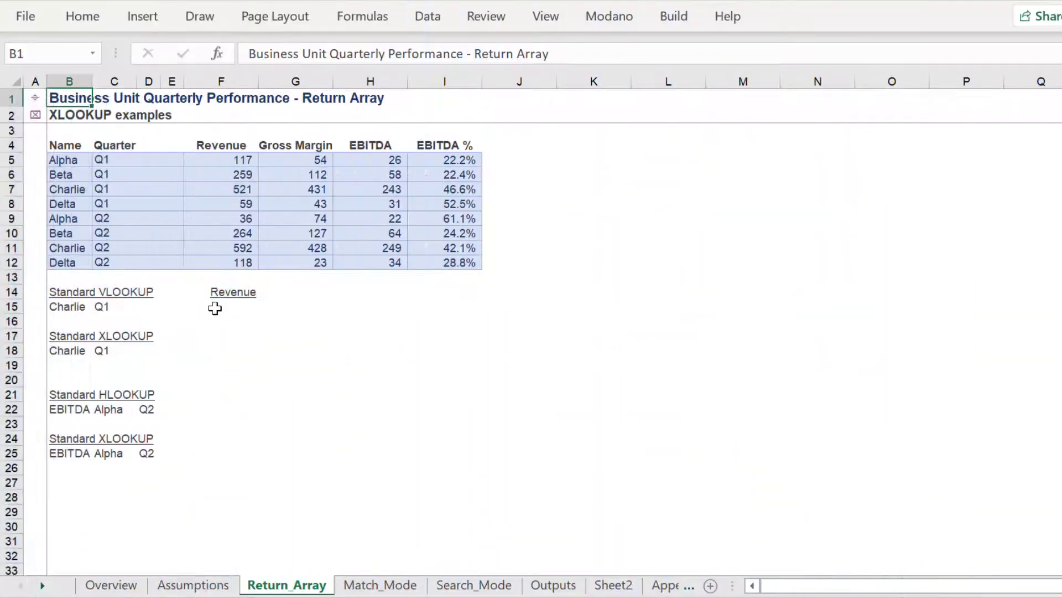
# Begin a VLOOKUP in F15 that uses B15 as its lookup value.
pyautogui.click(214, 309)
pyautogui.click(51, 291)
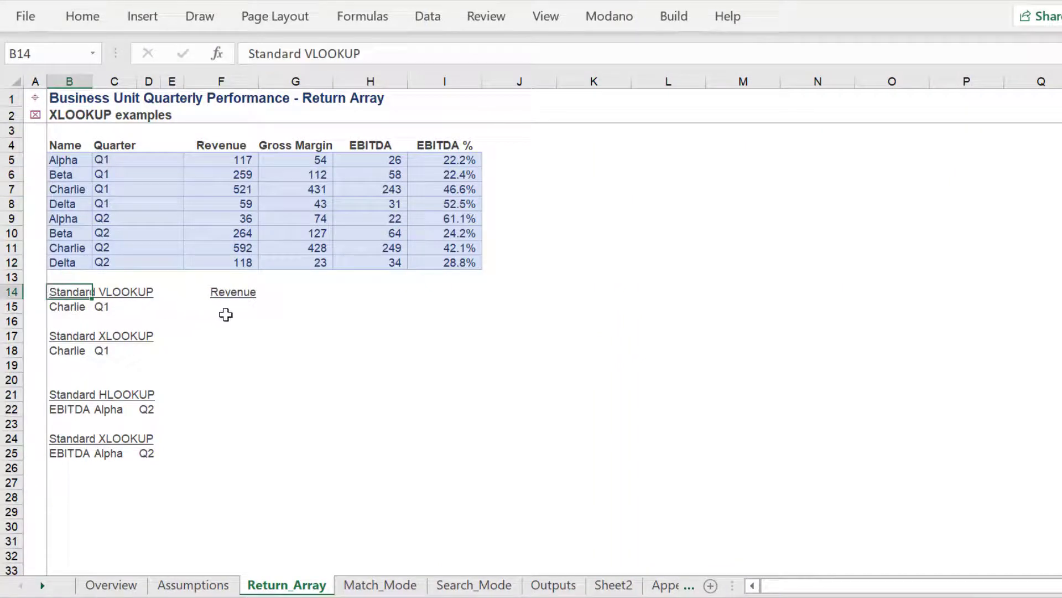
pyautogui.click(225, 311)
pyautogui.write('=')
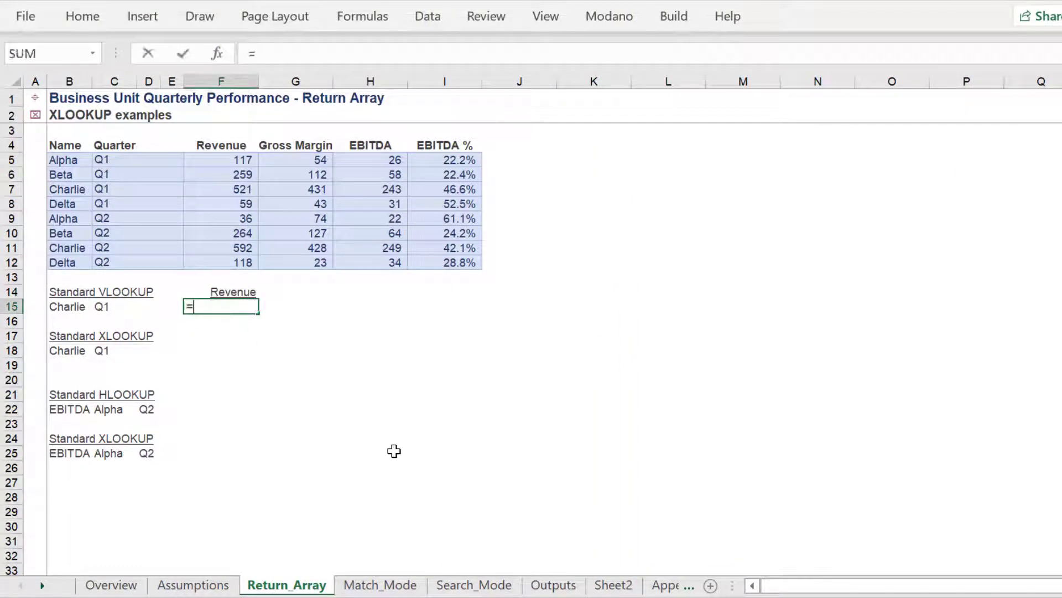
pyautogui.write('vloo')
pyautogui.press('Tab')
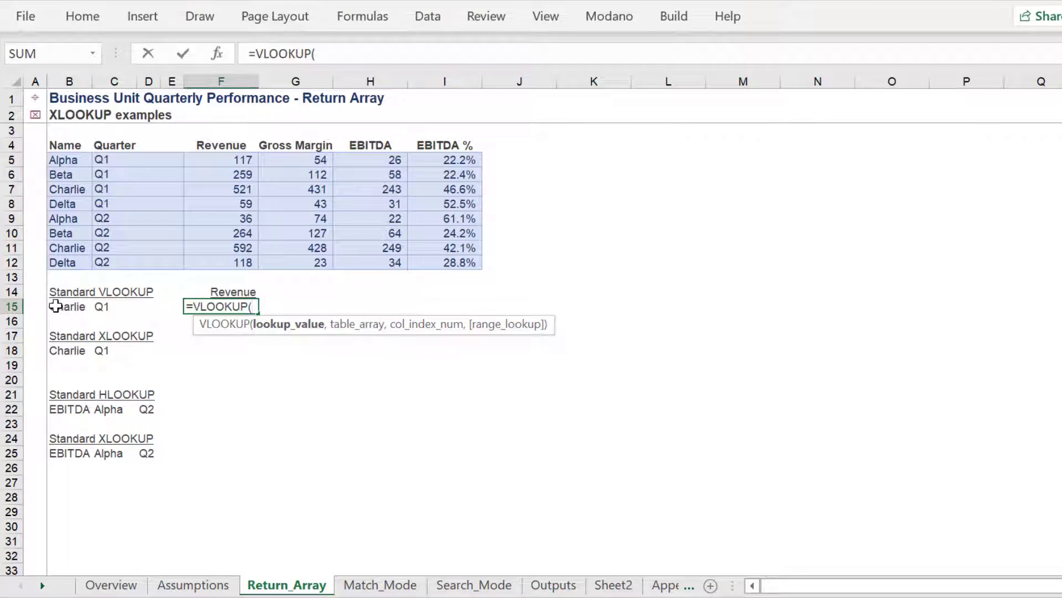
pyautogui.write(',')
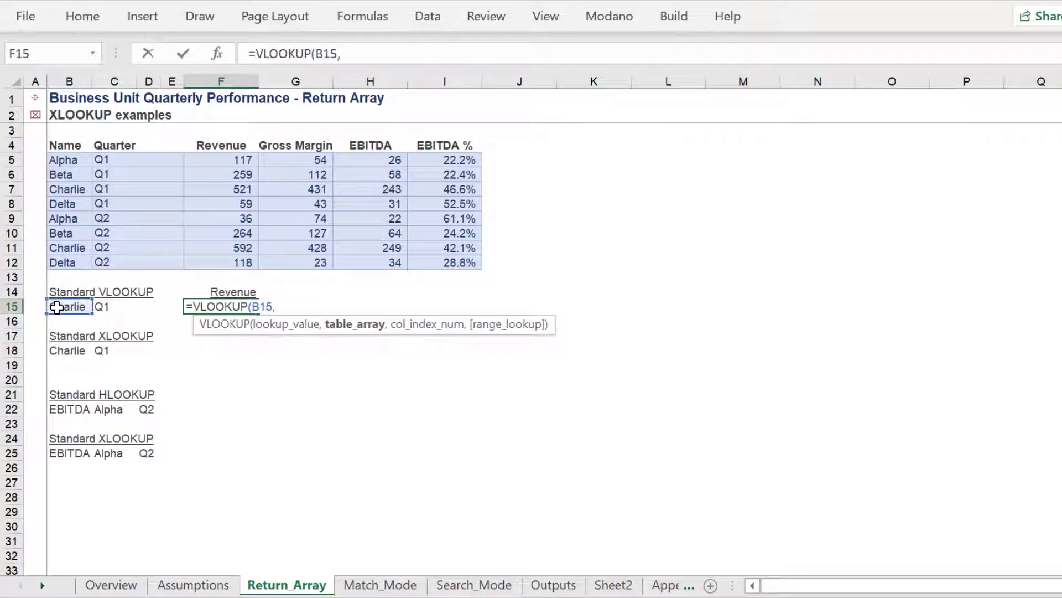
# Finish it as =VLOOKUP(B15,$B$5:$F$12,5,FALSE), returning 521.
pyautogui.click(63, 158)
pyautogui.moveTo(63, 157); pyautogui.dragTo(215, 267)
pyautogui.press('F4')
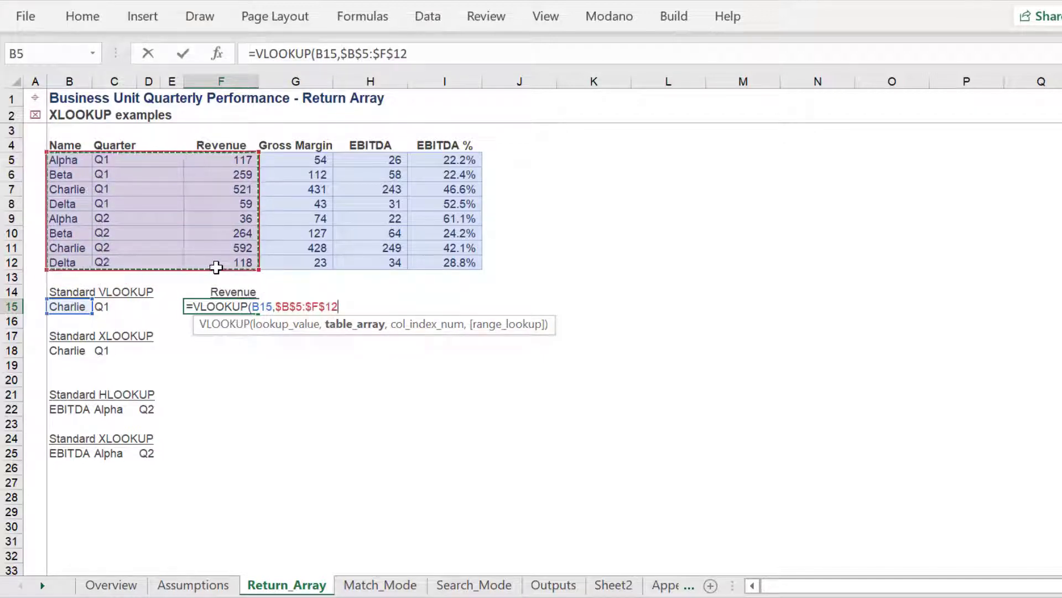
pyautogui.write(',')
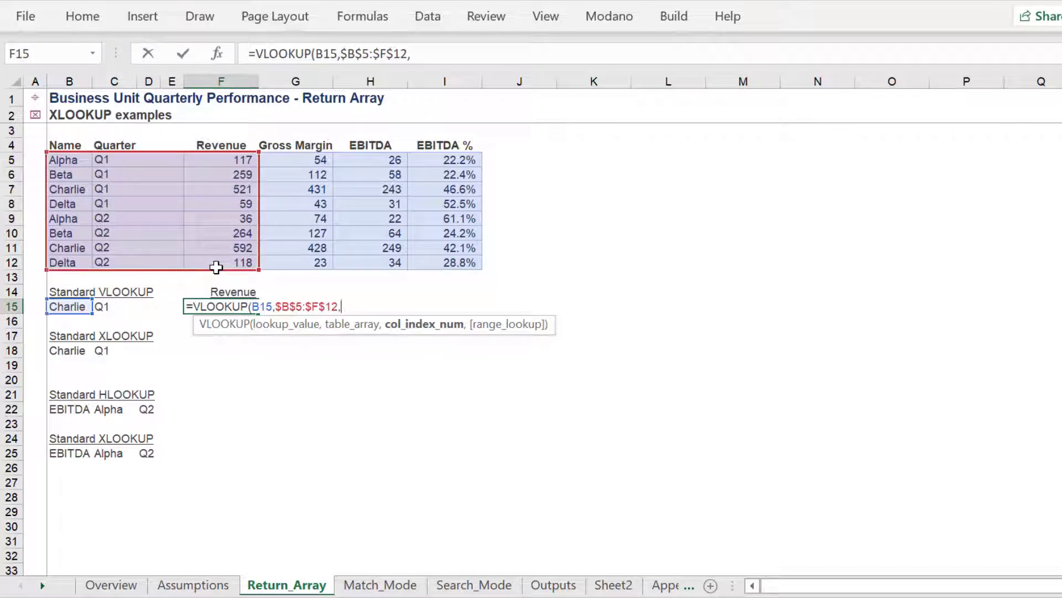
pyautogui.write('5,')
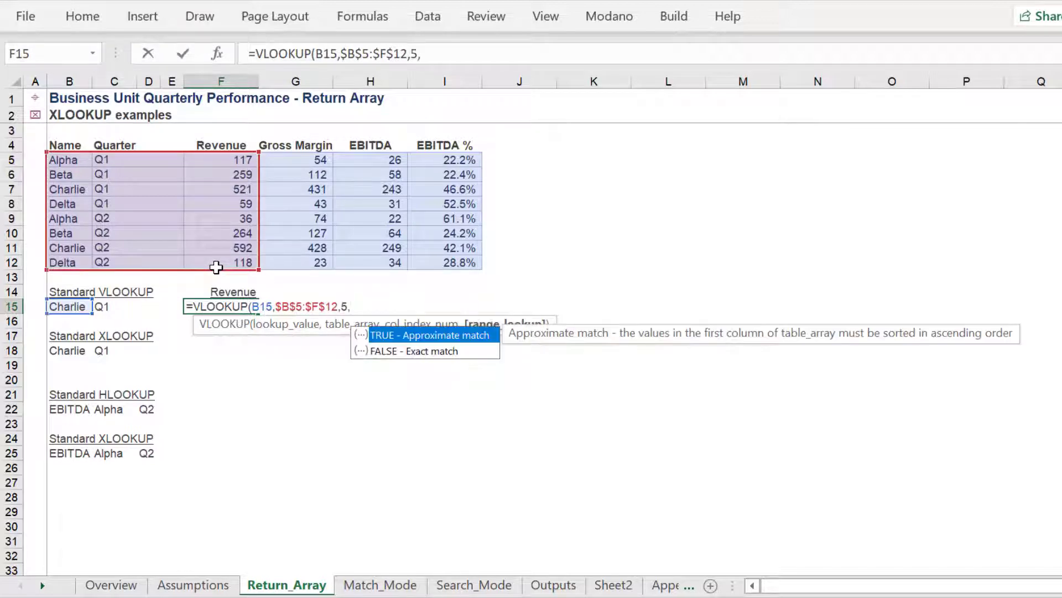
pyautogui.press('Down')
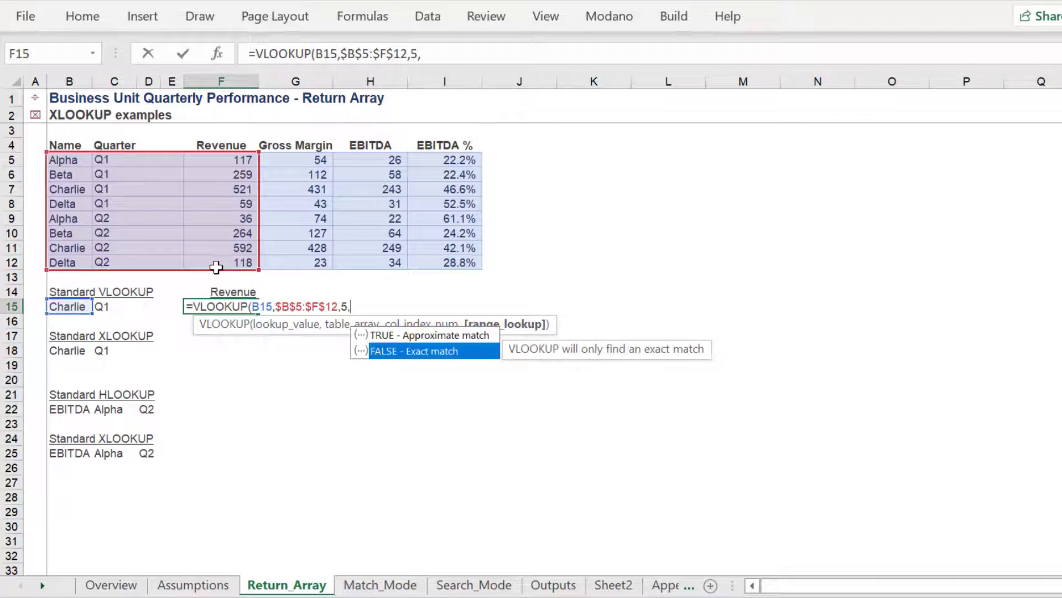
pyautogui.press('Tab')
pyautogui.press('Return')
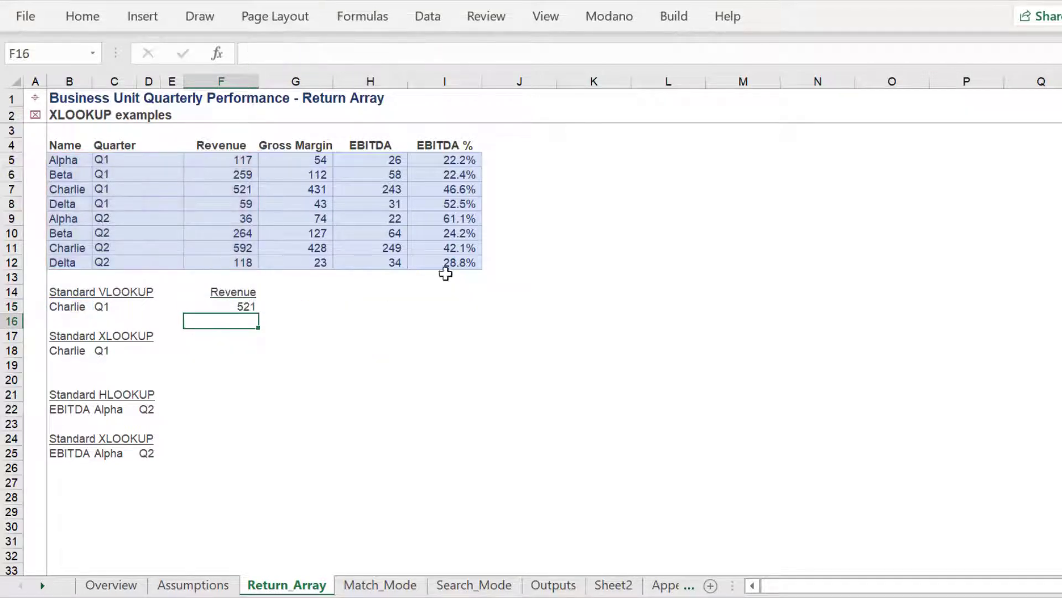
pyautogui.press('Down')
pyautogui.press('Down')
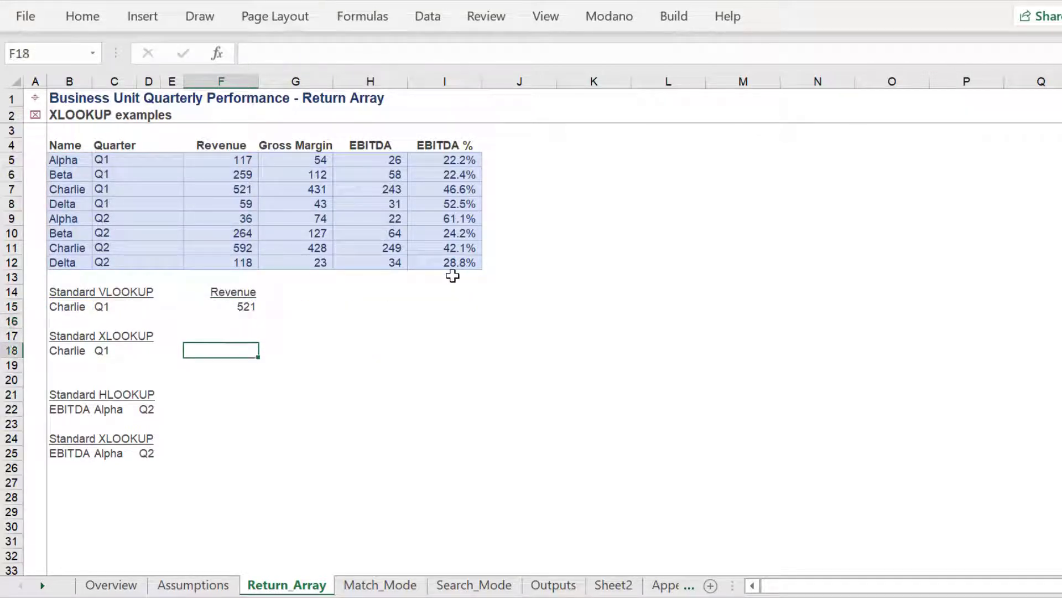
# Start an XLOOKUP in F18 on B18 with absolute lookup array $B$5:$B$12.
pyautogui.write('=x')
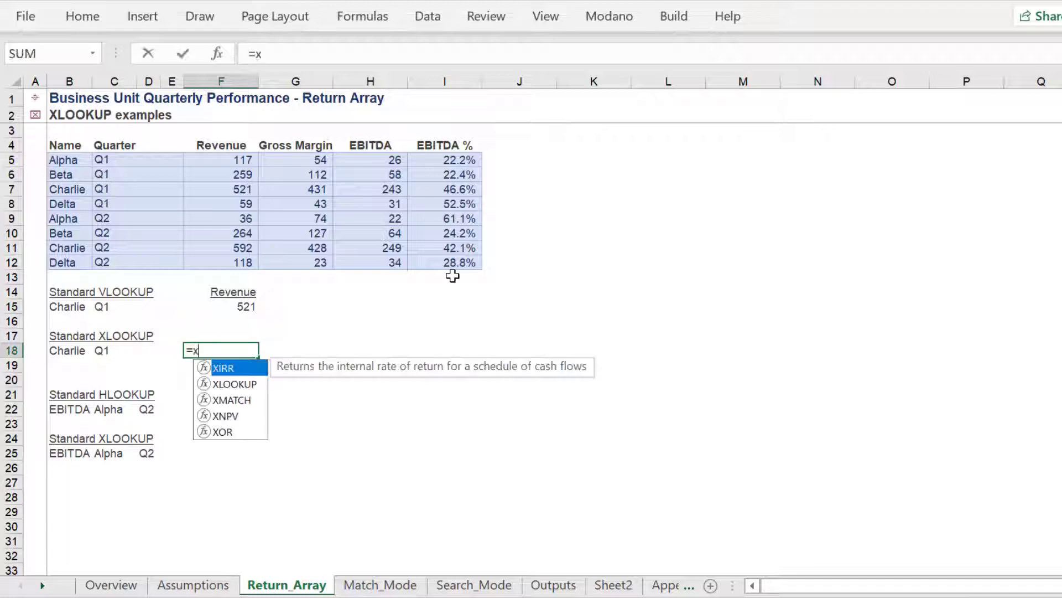
pyautogui.write('l')
pyautogui.press('Tab')
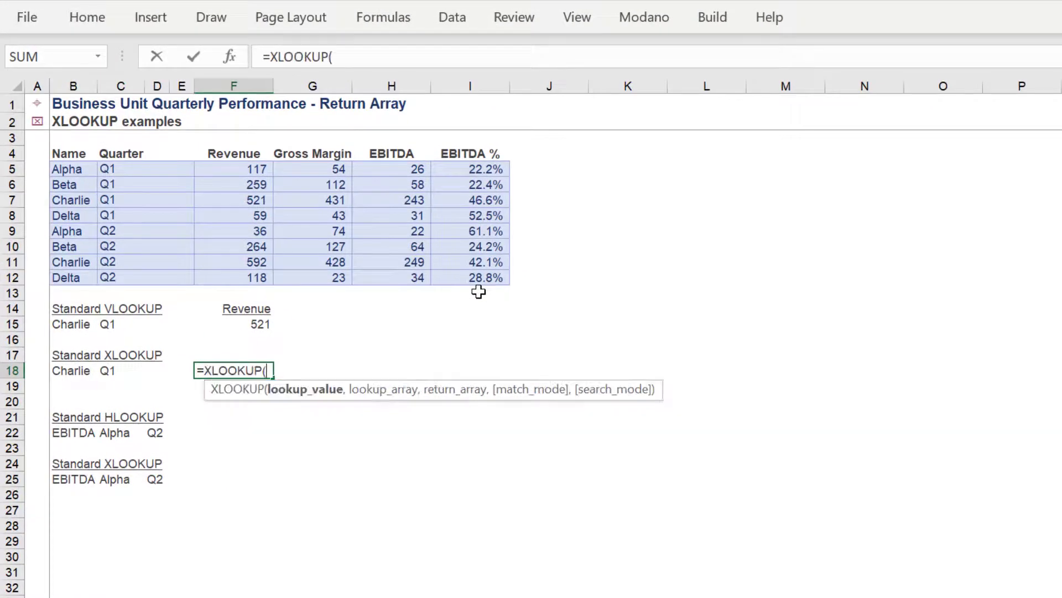
pyautogui.click(63, 372)
pyautogui.write(',')
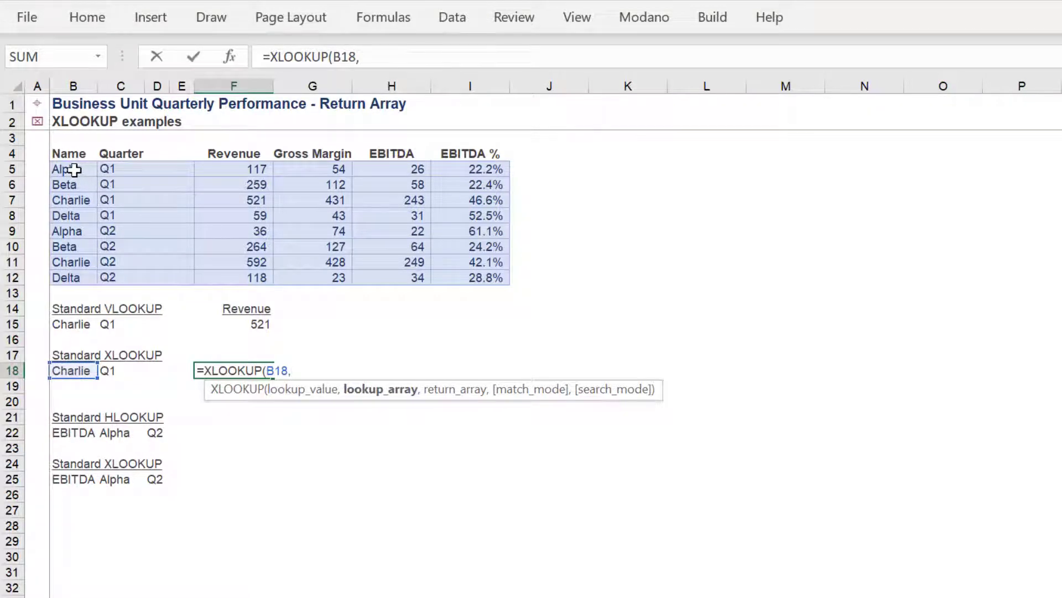
pyautogui.moveTo(74, 169); pyautogui.dragTo(71, 280)
pyautogui.press('F4')
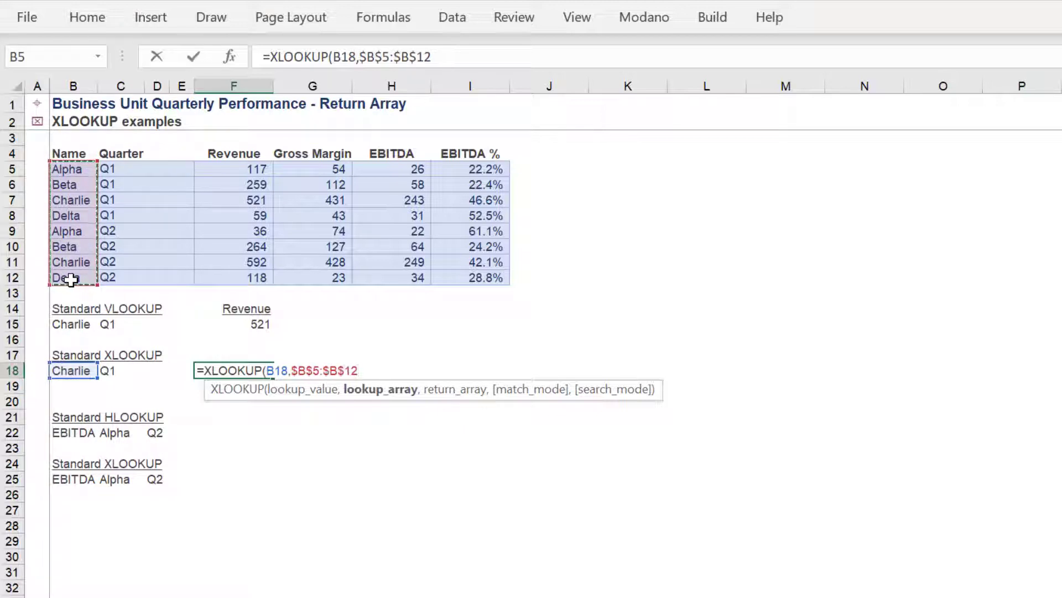
# Add return array $F$5:$F$12, match mode 0 and search mode 1 (first-to-last).
pyautogui.write(',')
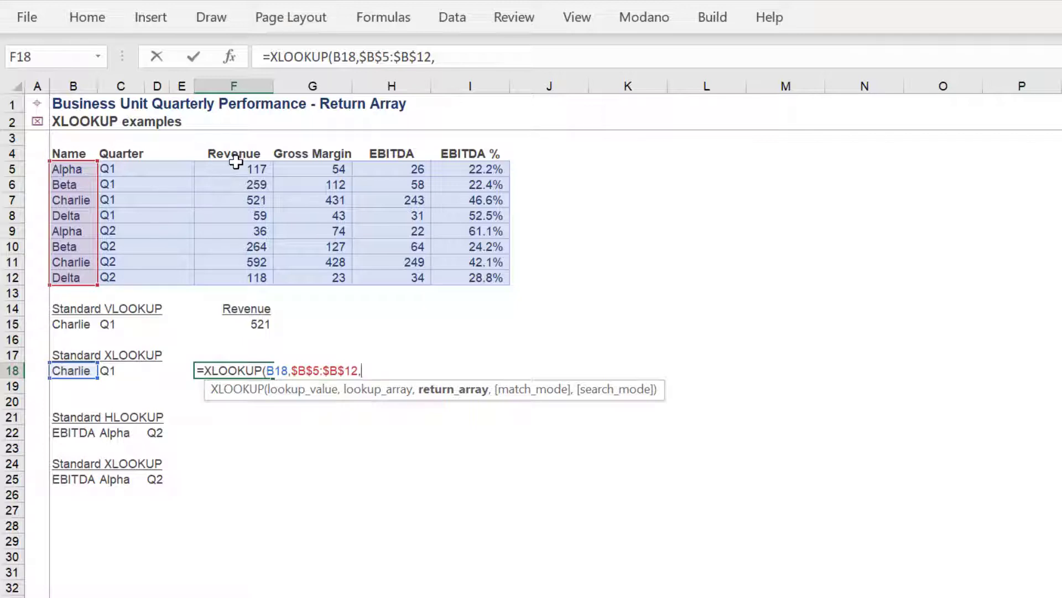
pyautogui.moveTo(235, 166); pyautogui.dragTo(232, 275)
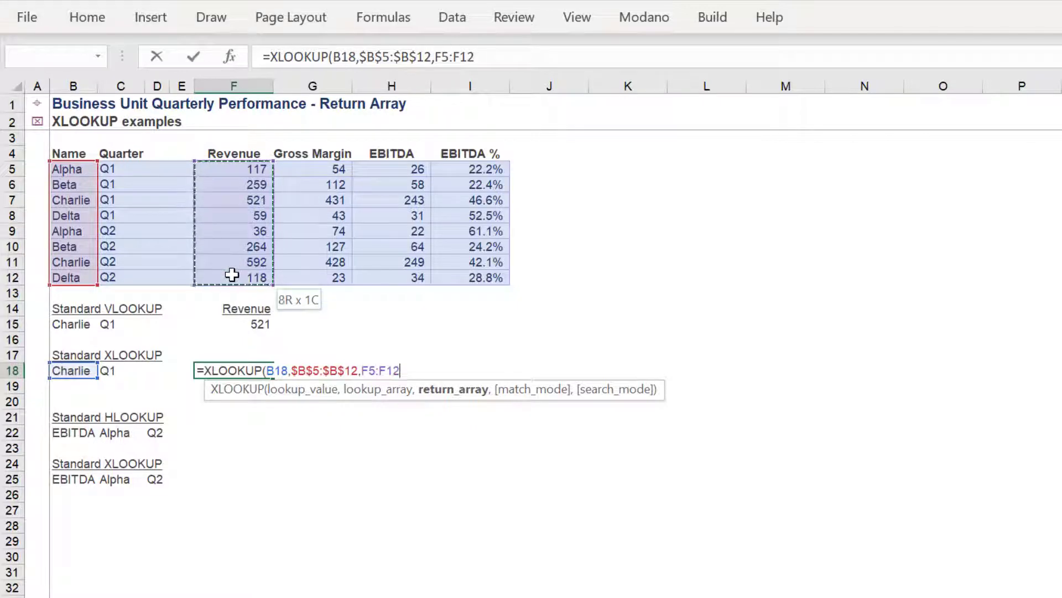
pyautogui.press('F4')
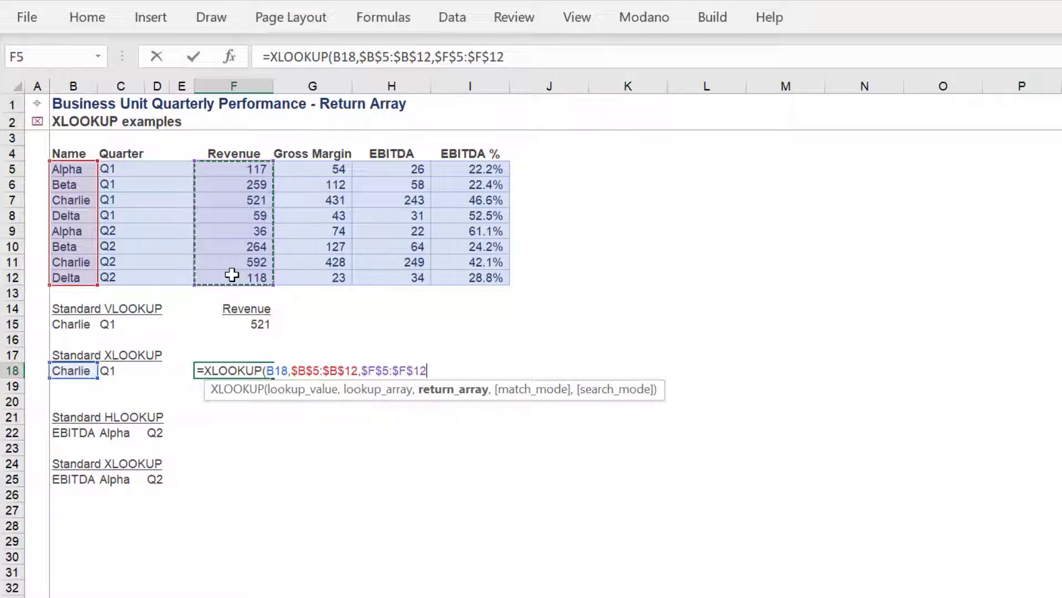
pyautogui.write(',')
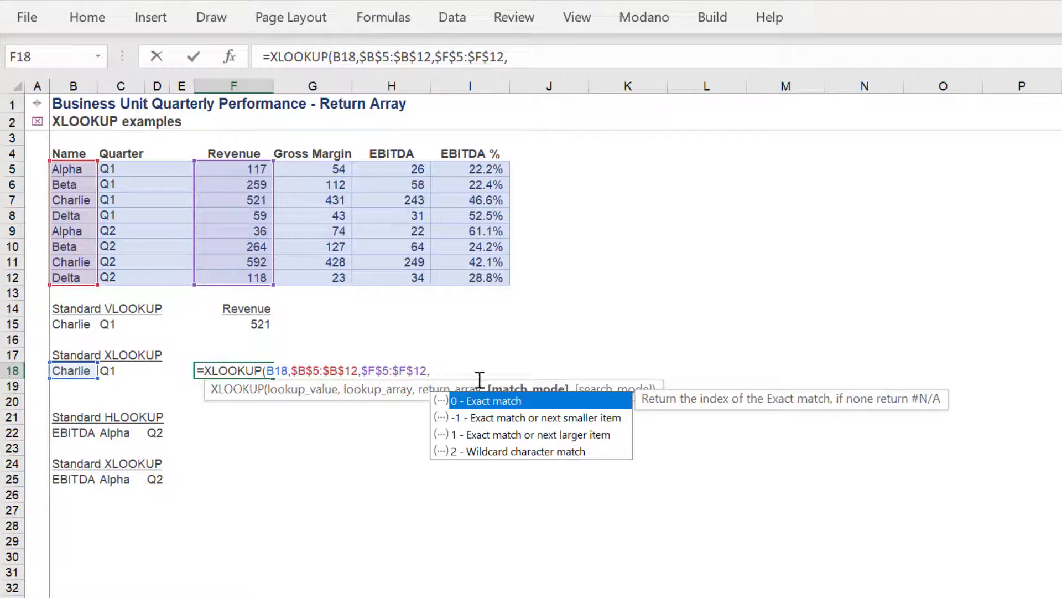
pyautogui.doubleClick(523, 410)
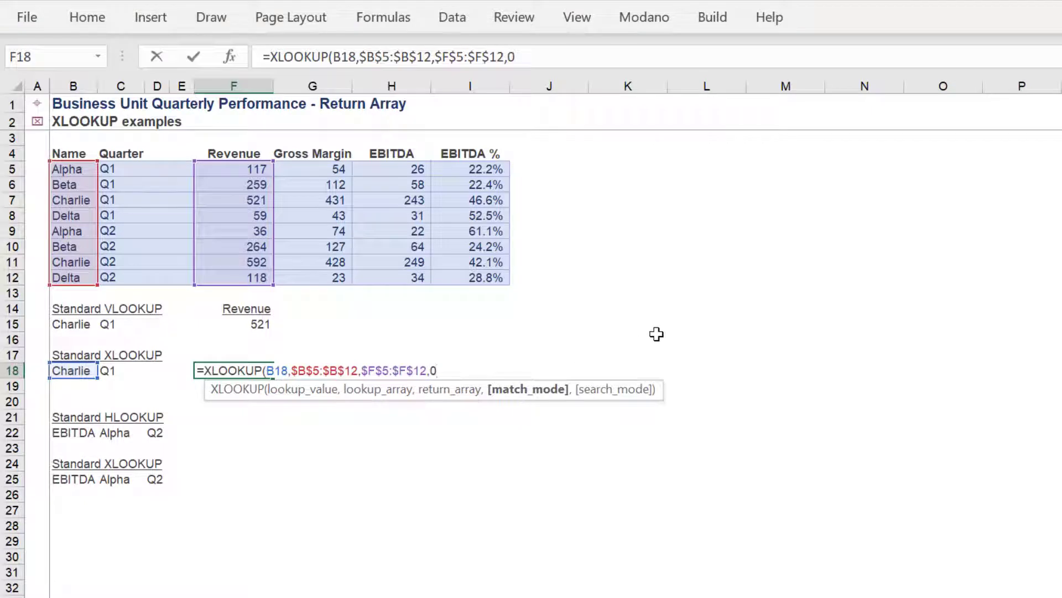
pyautogui.write(',')
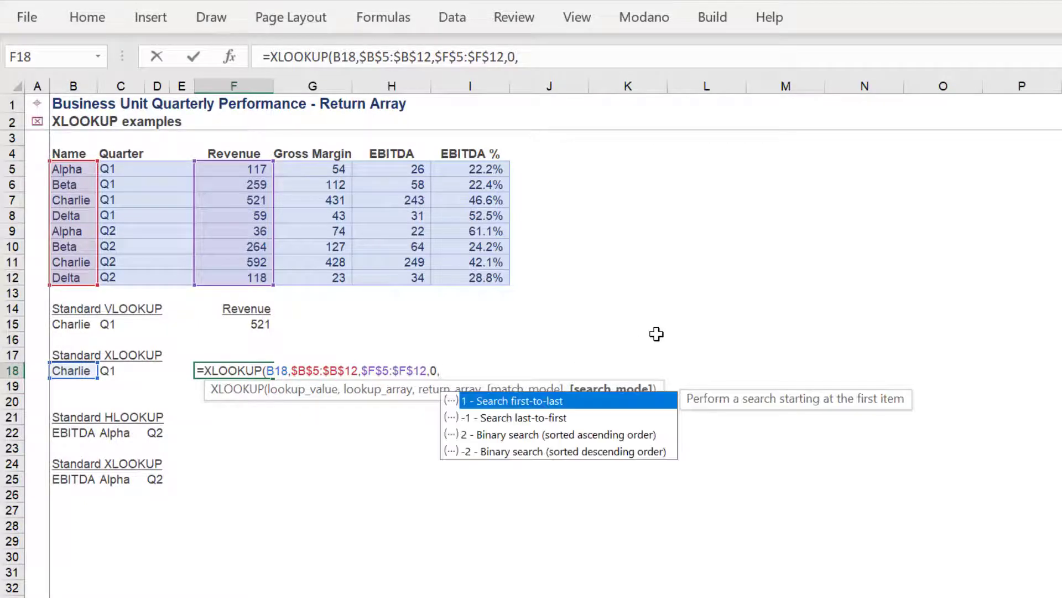
pyautogui.doubleClick(580, 402)
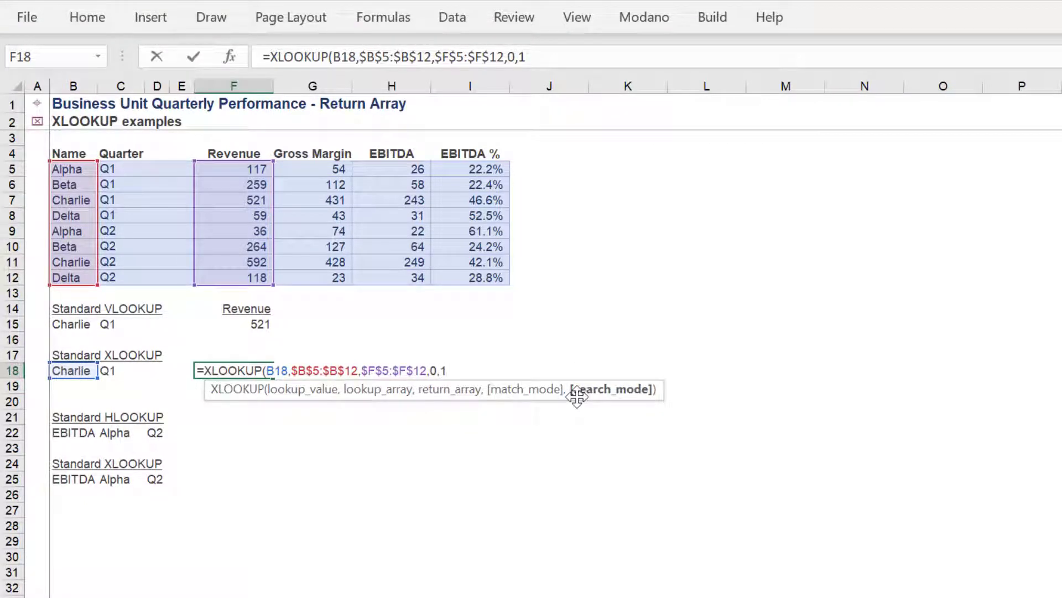
pyautogui.write(')')
pyautogui.press('Return')
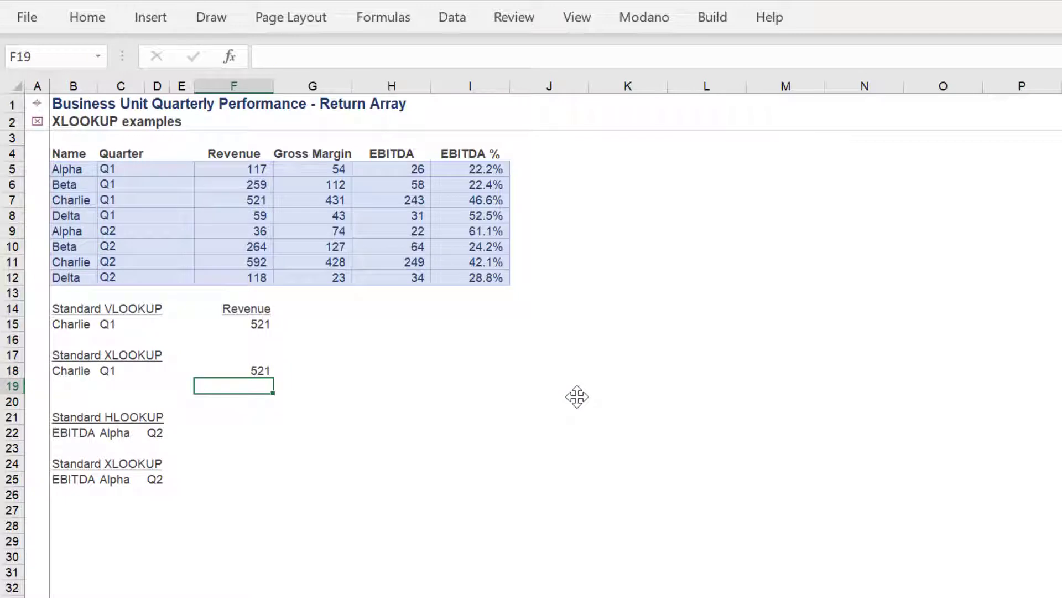
# Begin F19's XLOOKUP on B18 with absolute lookup array $B$5:$B$12.
pyautogui.write('=xl')
pyautogui.press('Tab')
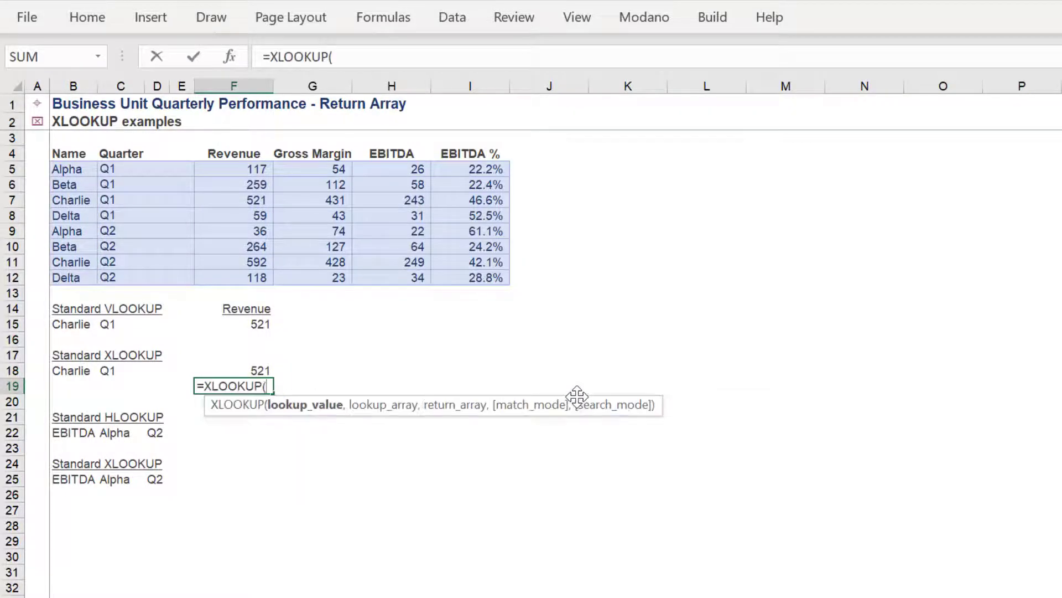
pyautogui.click(68, 371)
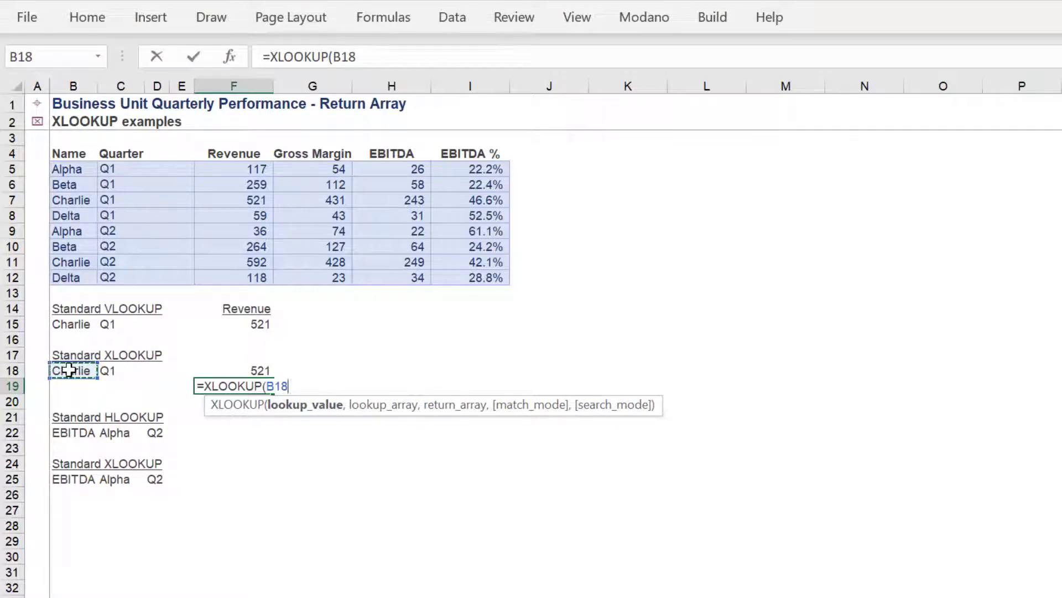
pyautogui.write(',')
pyautogui.moveTo(60, 170); pyautogui.dragTo(76, 275)
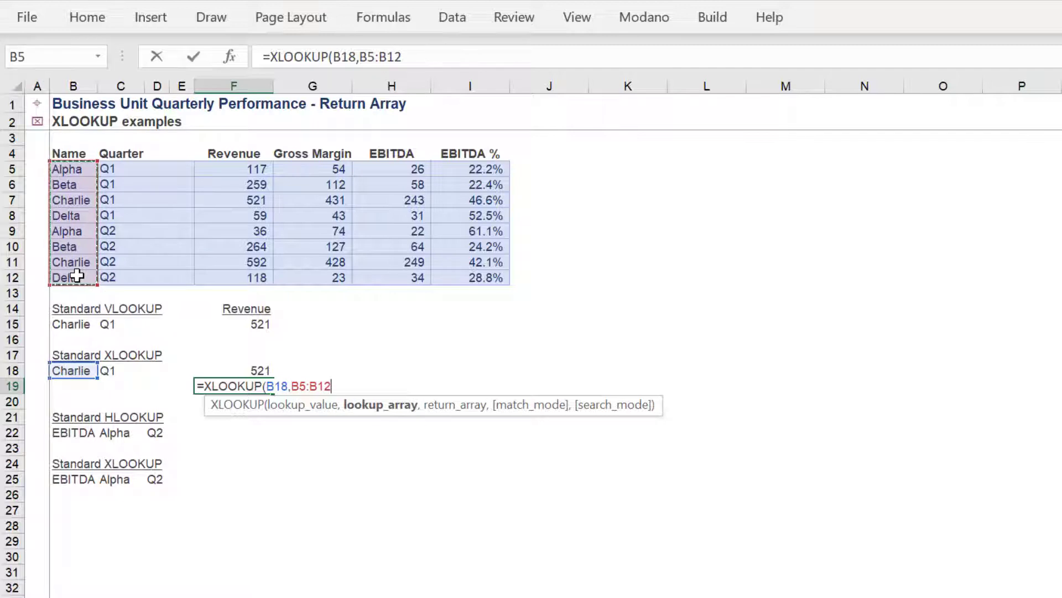
pyautogui.press('F4')
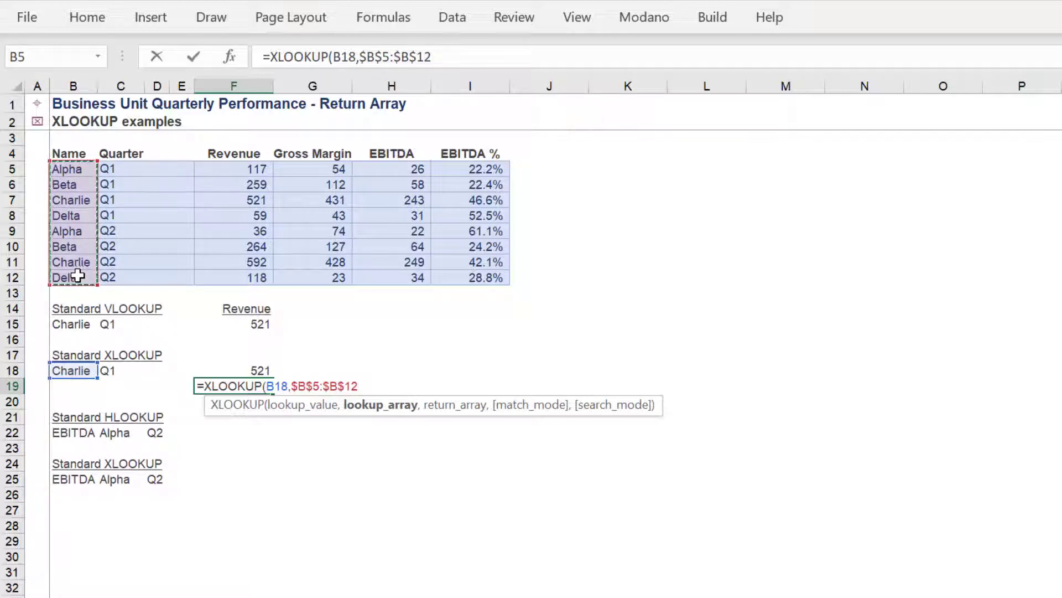
# Complete it with return array $F$5:$F$12, match mode 1 and first-to-last search 1.
pyautogui.write(',')
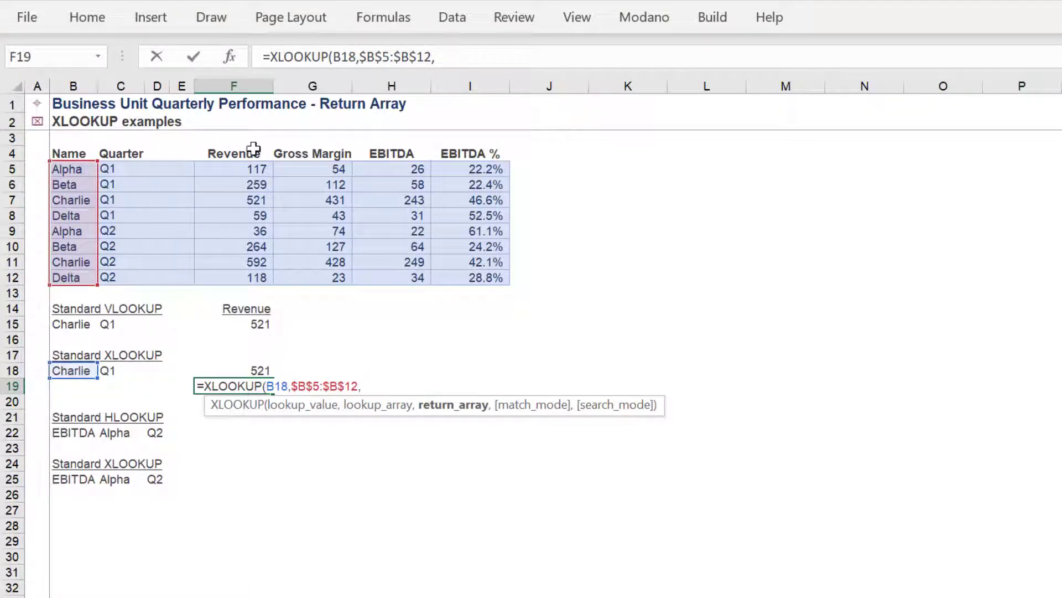
pyautogui.moveTo(243, 169); pyautogui.dragTo(243, 276)
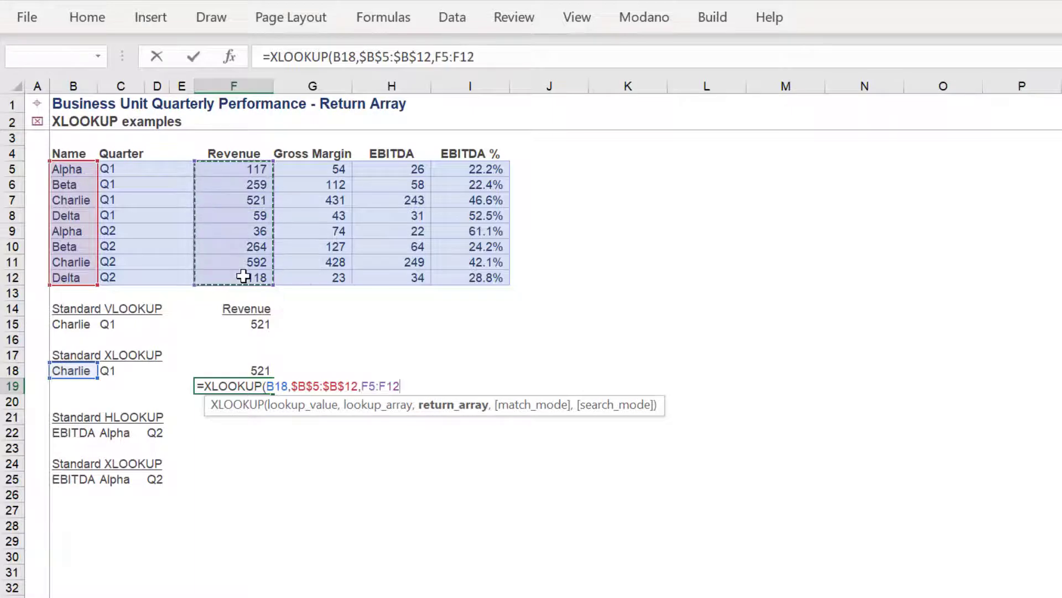
pyautogui.press('F4')
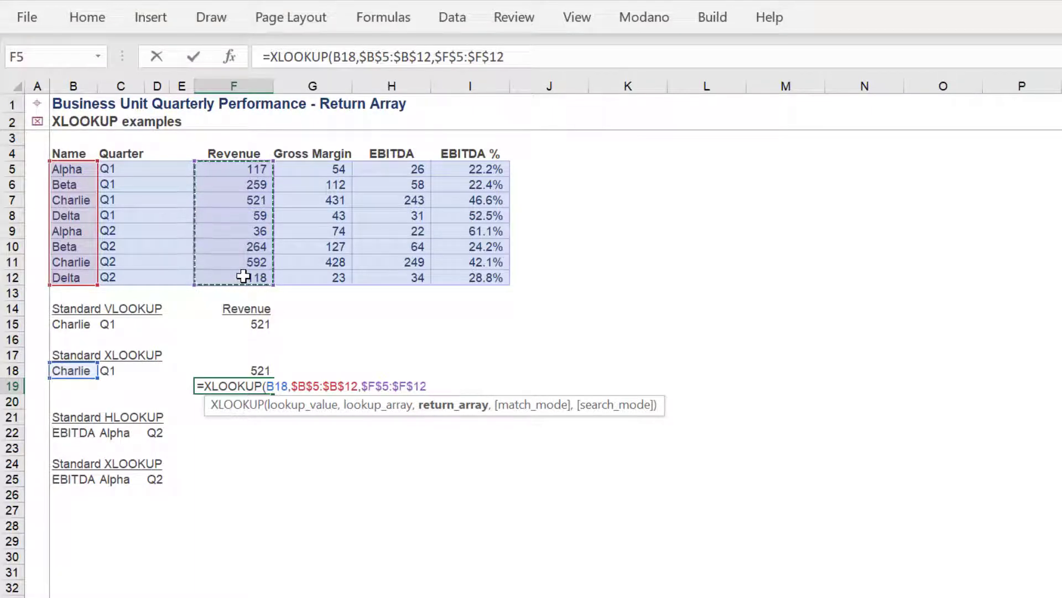
pyautogui.write(',')
pyautogui.doubleClick(479, 451)
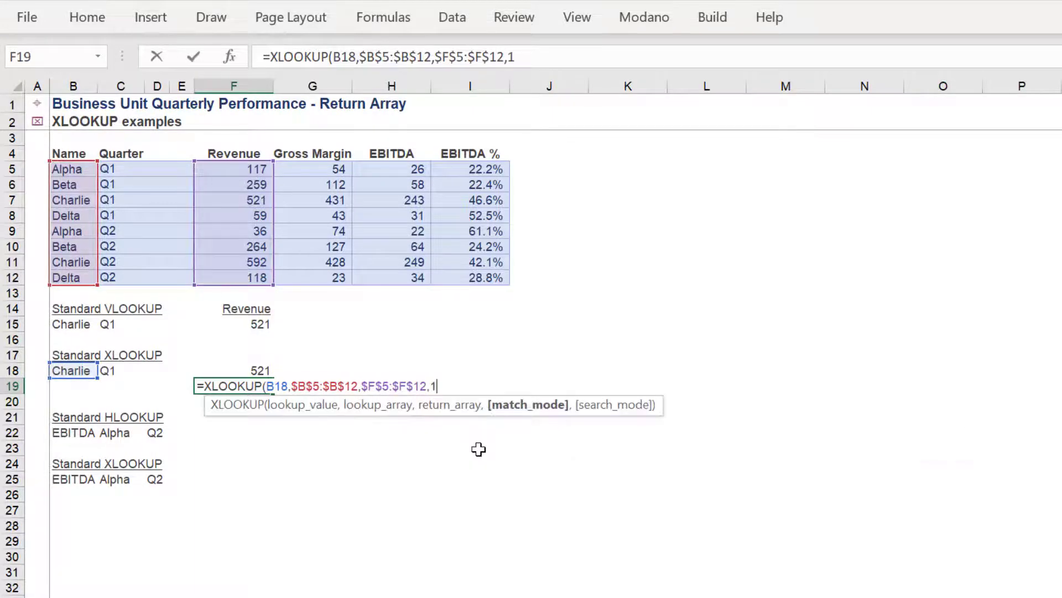
pyautogui.write(',')
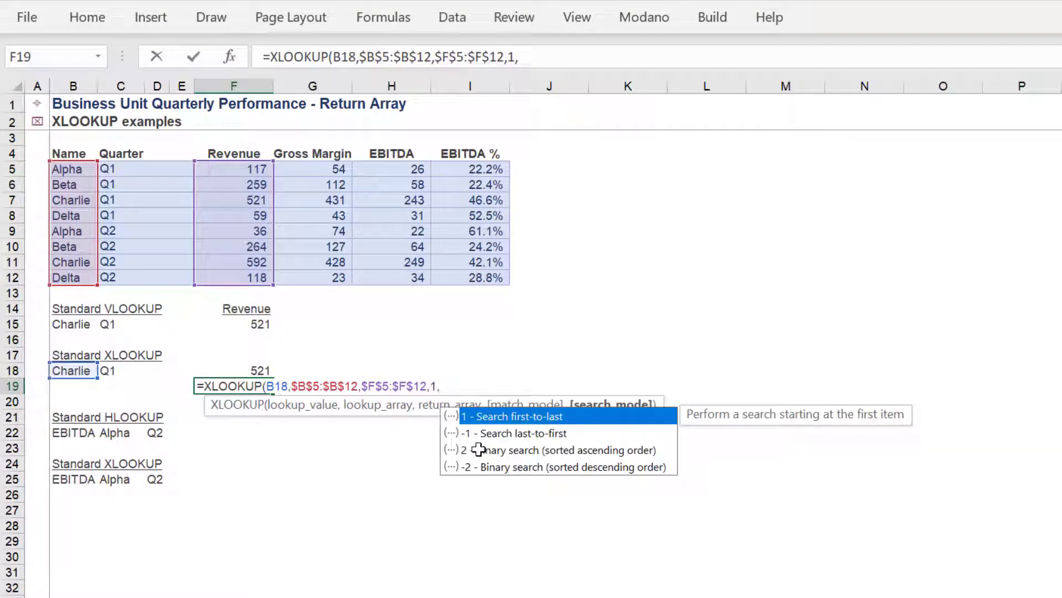
pyautogui.doubleClick(592, 419)
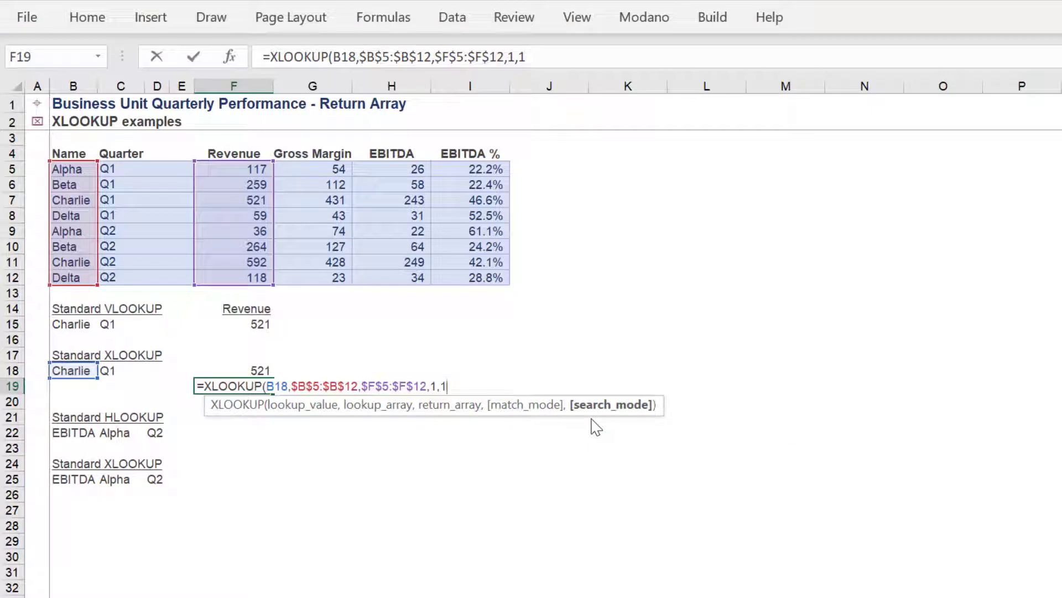
pyautogui.write(')')
pyautogui.press('Return')
pyautogui.press('Up')
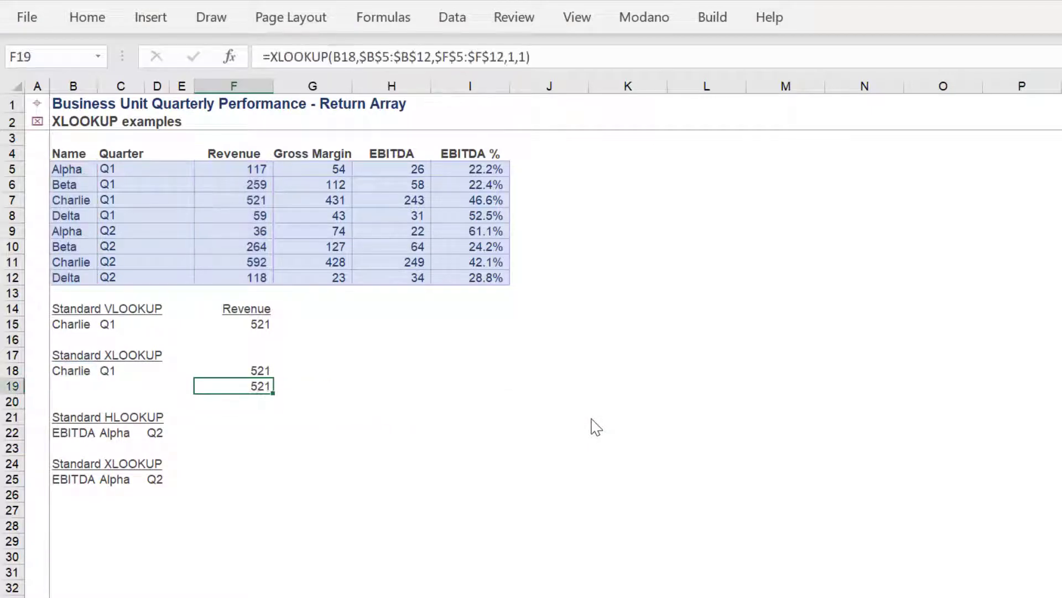
pyautogui.press('Down')
pyautogui.press('Down')
pyautogui.press('Down')
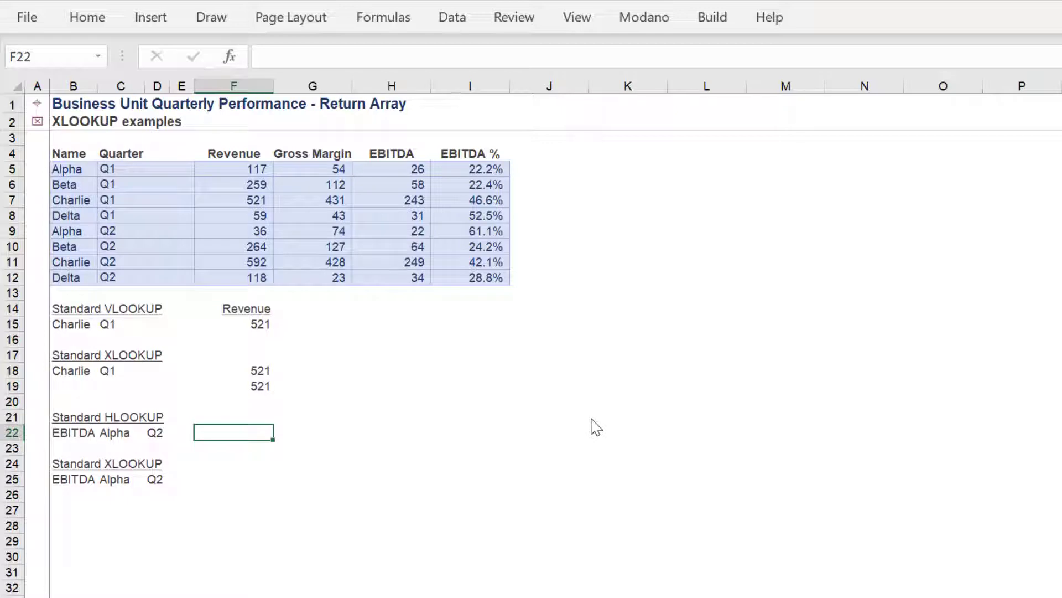
# Enter =FORMULATEXT(F15) in G15 to display the VLOOKUP's formula.
pyautogui.click(292, 323)
pyautogui.write('=for')
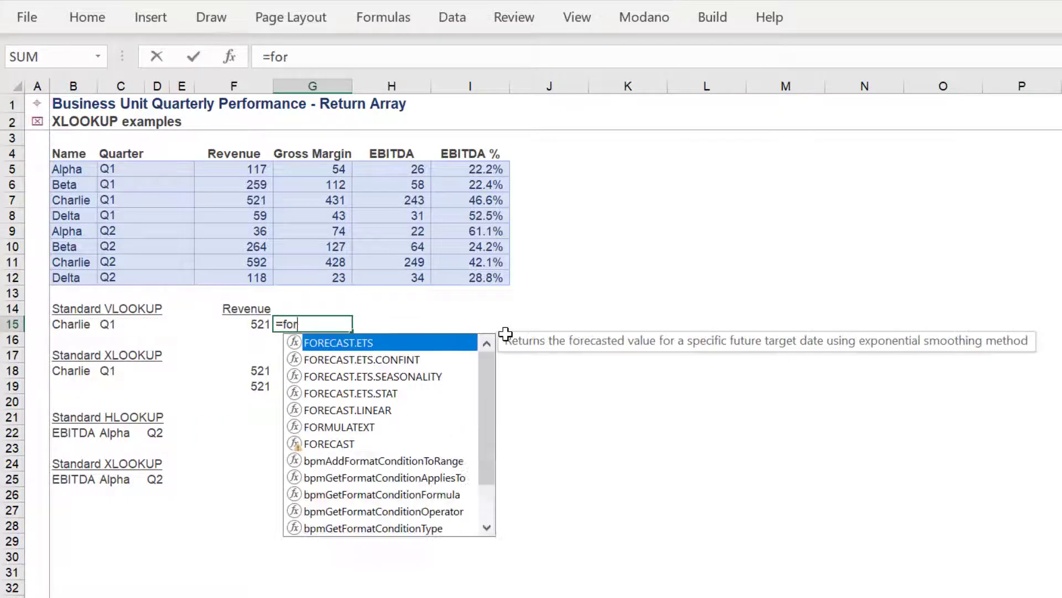
pyautogui.write('m')
pyautogui.press('BackSpace')
pyautogui.press('BackSpace')
pyautogui.press('BackSpace')
pyautogui.write('ormul')
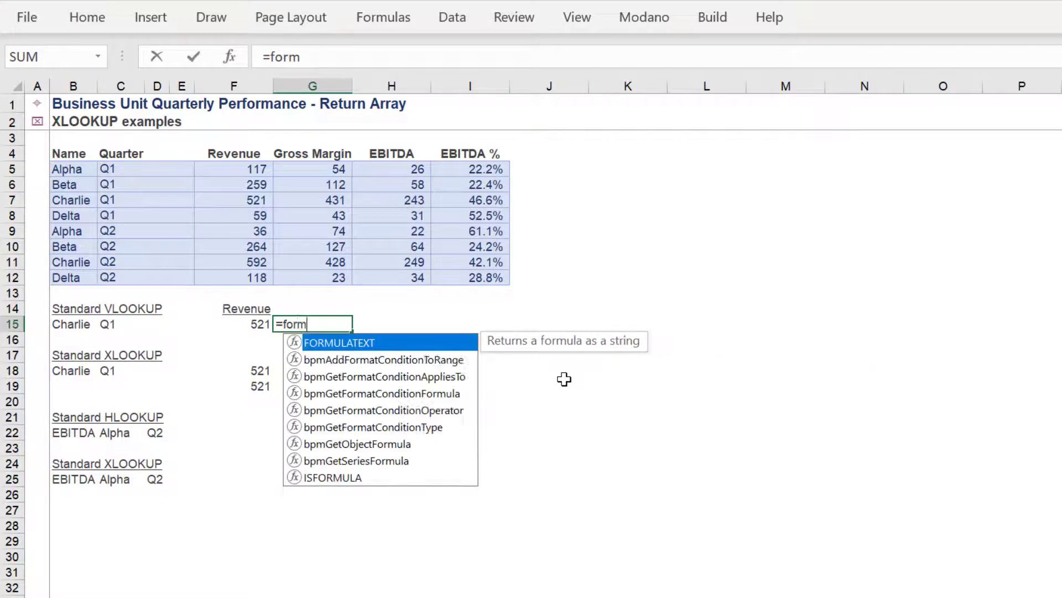
pyautogui.press('Tab')
pyautogui.press('Left')
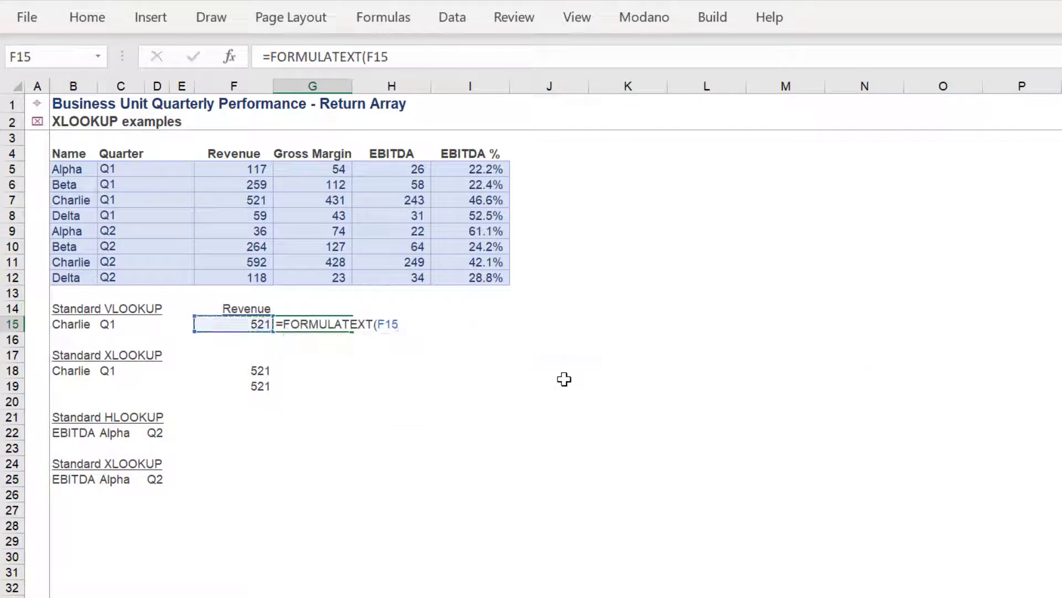
pyautogui.press('Return')
pyautogui.press('Up')
# Copy G15's FORMULATEXT formula into G18 and G19.
pyautogui.hotkey('ctrl', 'c')
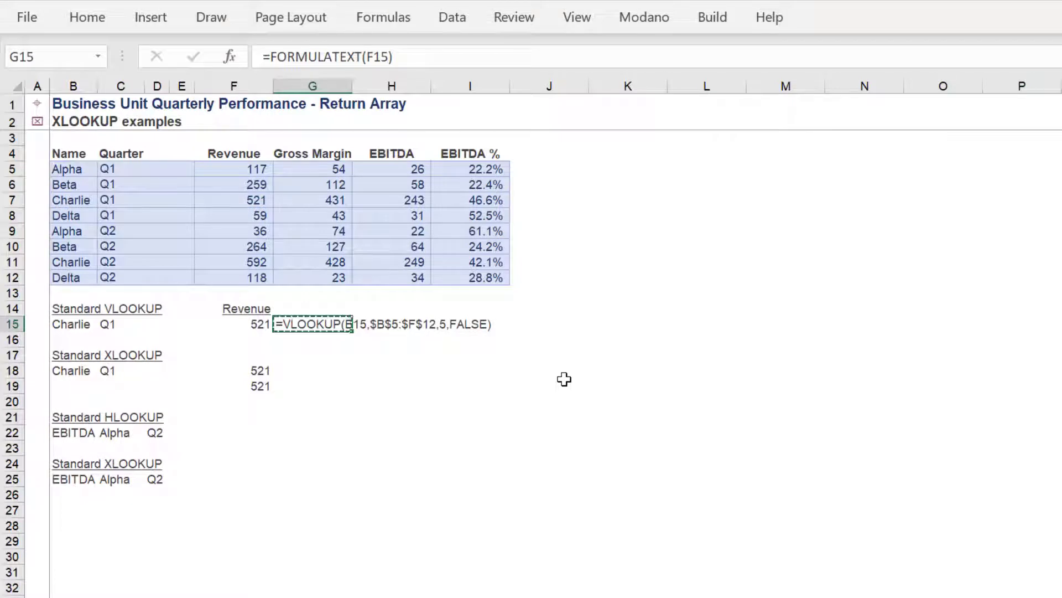
pyautogui.press('Down')
pyautogui.press('Down')
pyautogui.press('Down')
pyautogui.hotkey('ctrl', 'v')
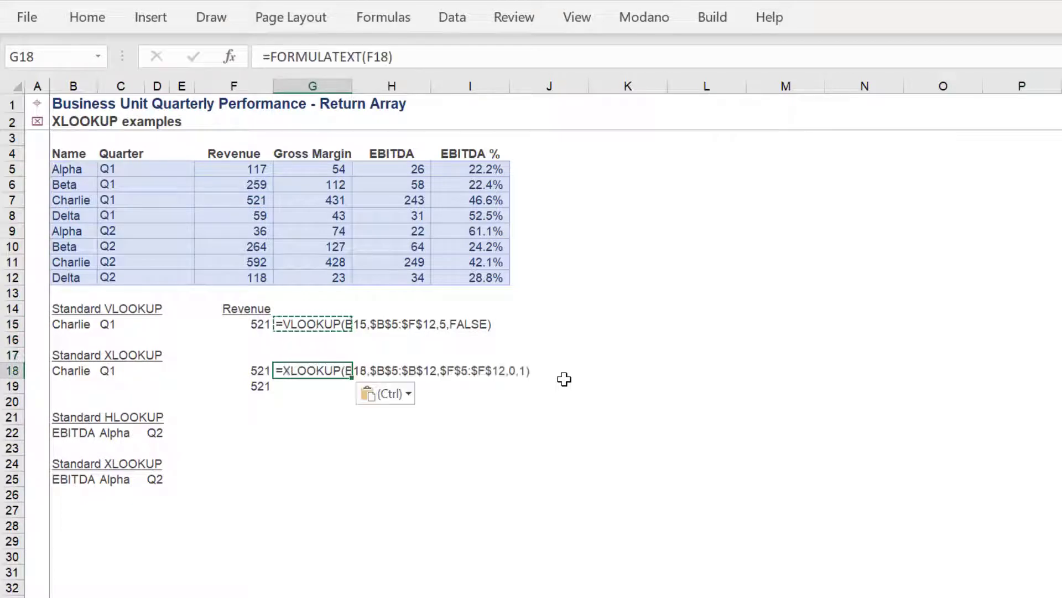
pyautogui.press('Down')
pyautogui.hotkey('ctrl', 'v')
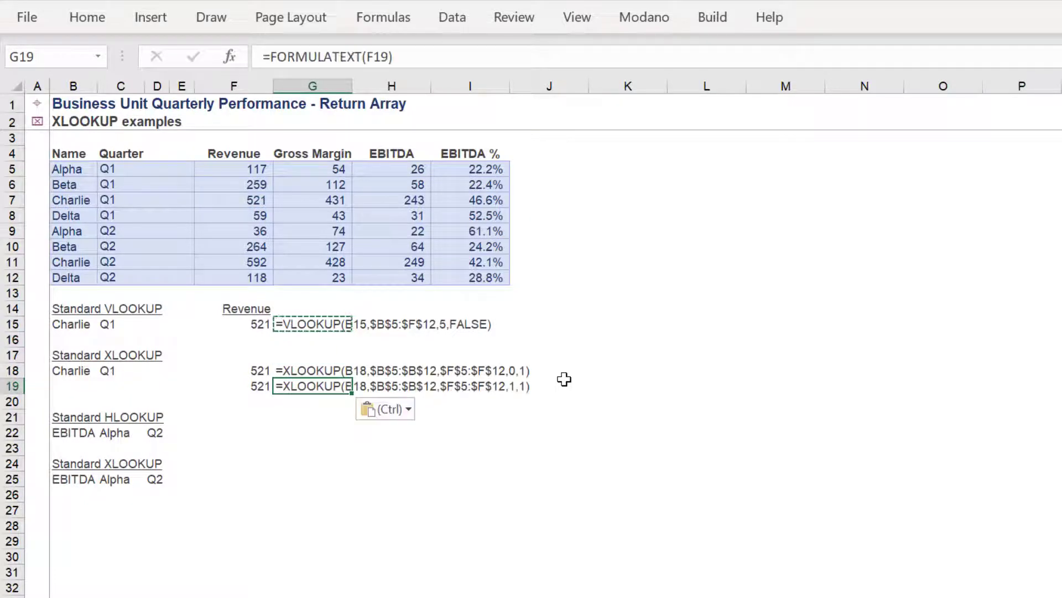
# Review the F18 and F19 XLOOKUP formulas in the formula bar without changing them.
pyautogui.press('Left')
pyautogui.press('Up')
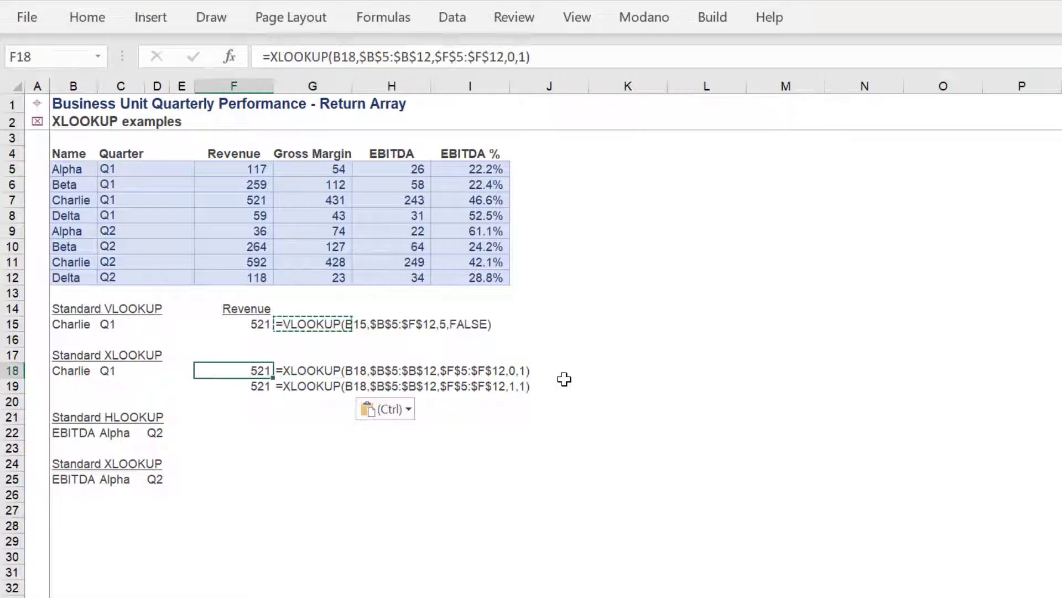
pyautogui.click(595, 50)
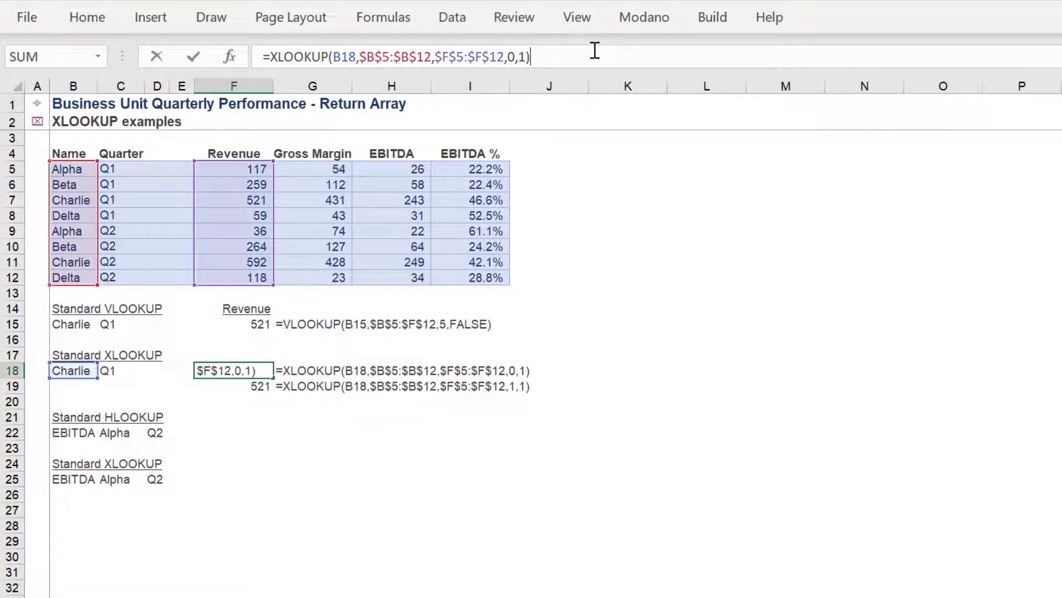
pyautogui.press('Escape')
pyautogui.press('Down')
pyautogui.click(595, 50)
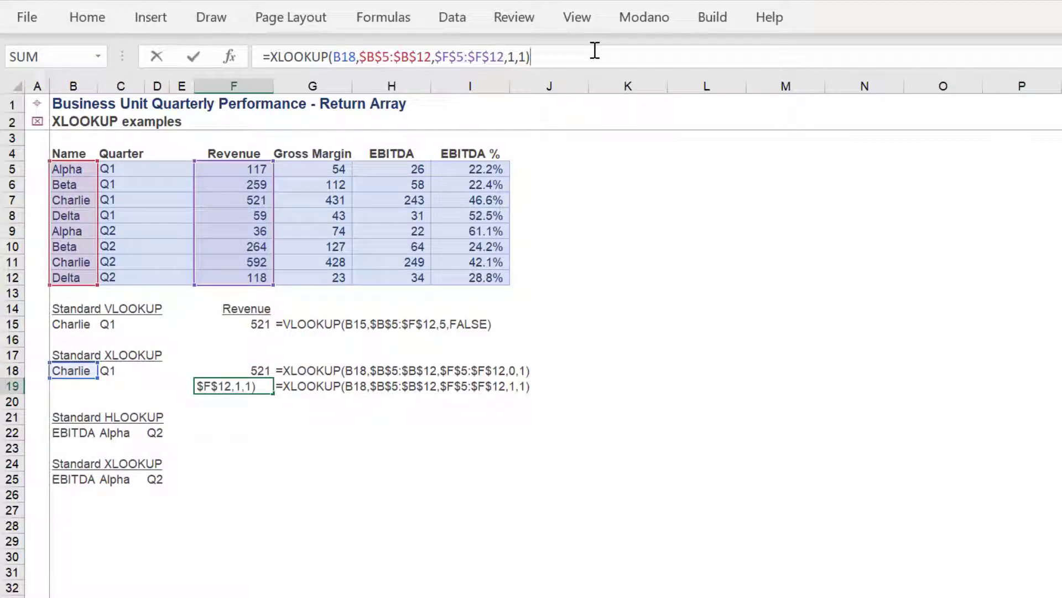
pyautogui.press('Escape')
# Enter =HLOOKUP(B22,$B$4:$I$9,6,FALSE) in F22, returning Alpha Q2's EBITDA of 22.
pyautogui.press('Down')
pyautogui.press('Down')
pyautogui.press('Down')
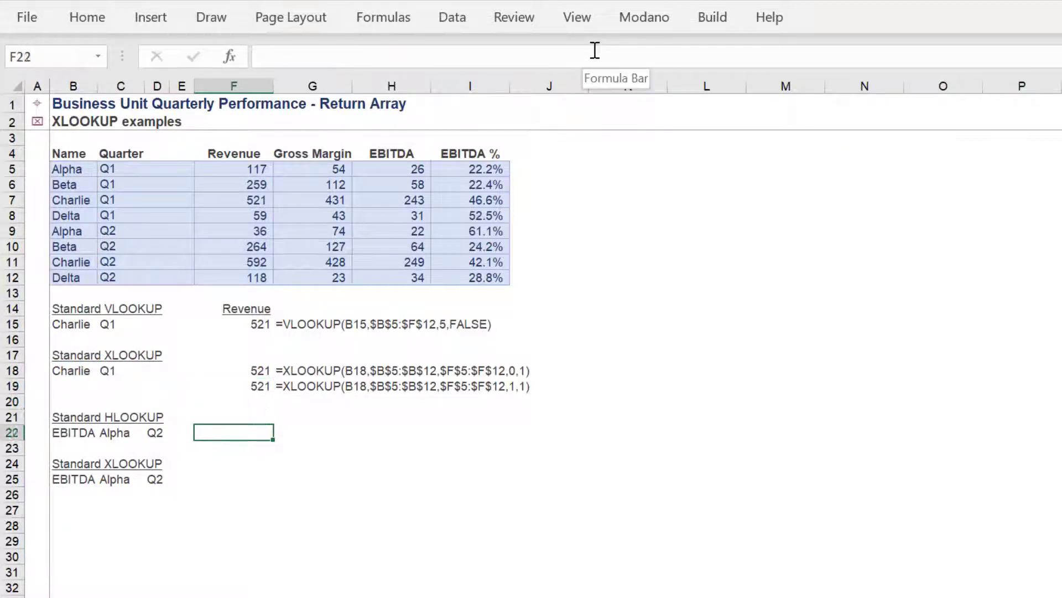
pyautogui.write('=')
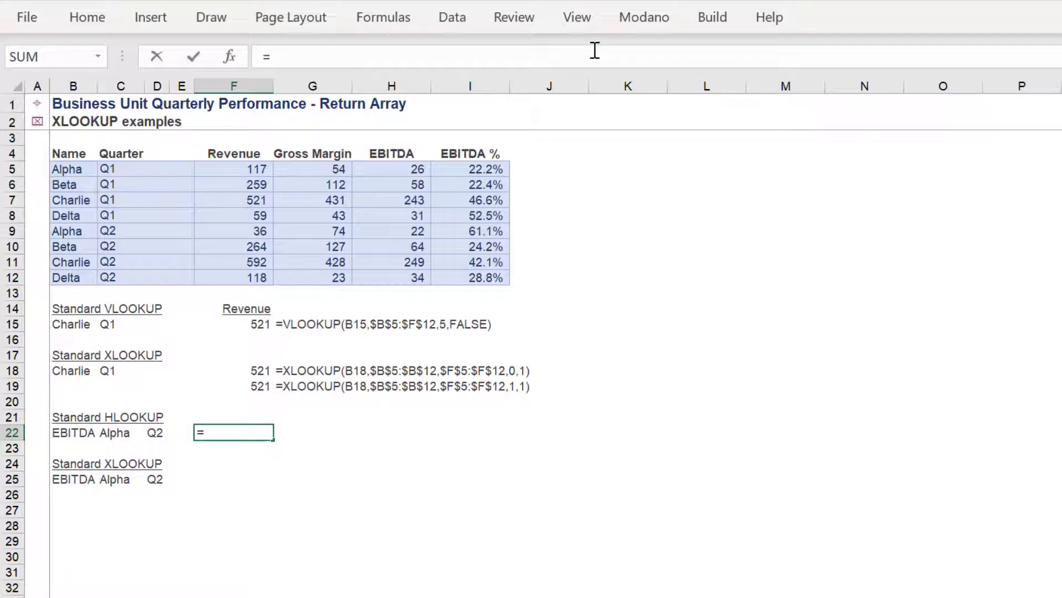
pyautogui.write('hlo')
pyautogui.press('Tab')
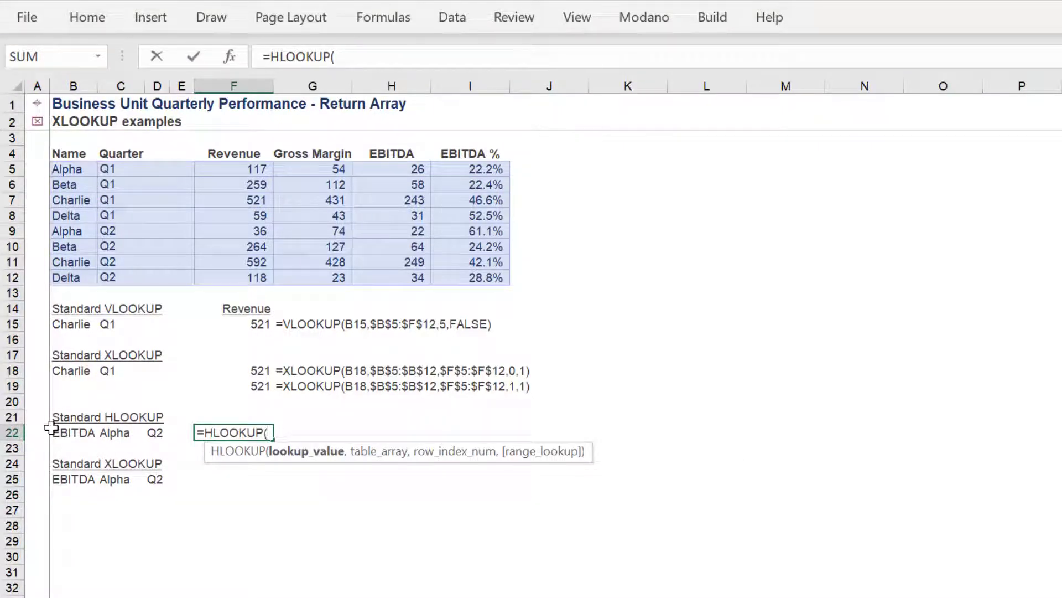
pyautogui.click(58, 430)
pyautogui.write(',')
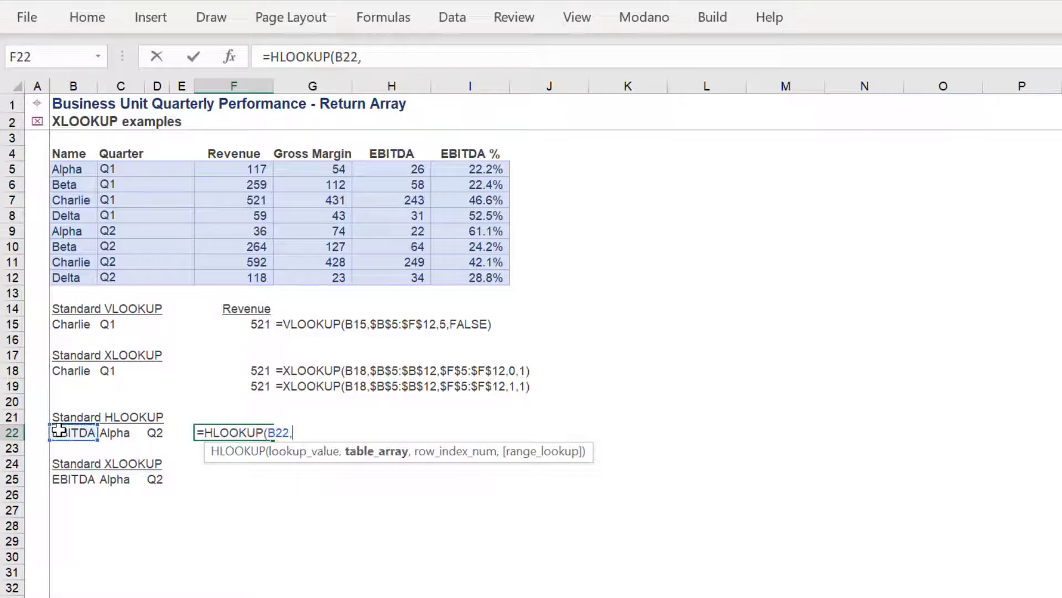
pyautogui.moveTo(69, 155); pyautogui.dragTo(461, 232)
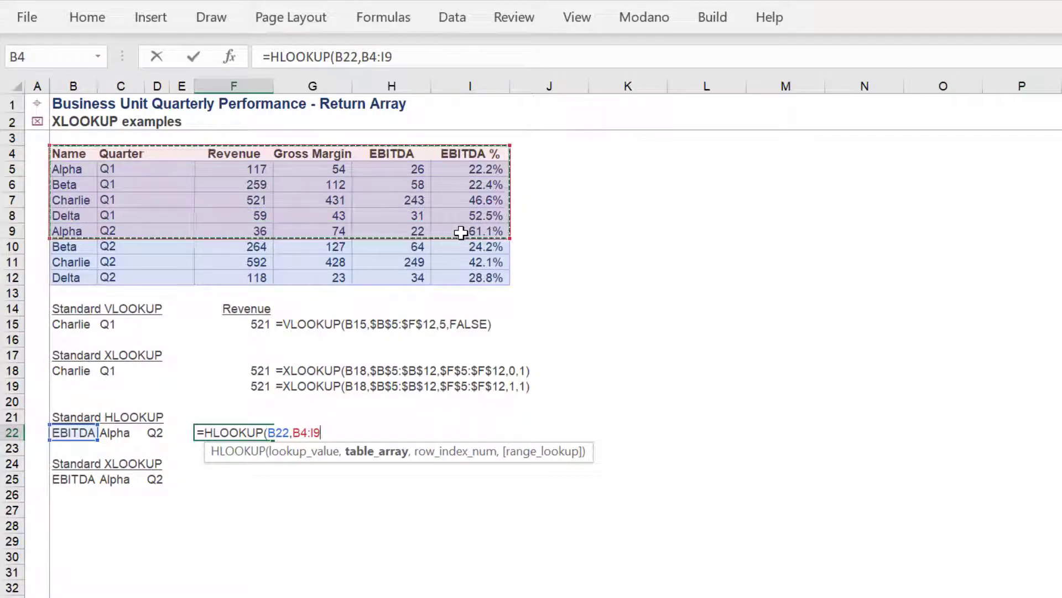
pyautogui.press('F4')
pyautogui.write(',6,')
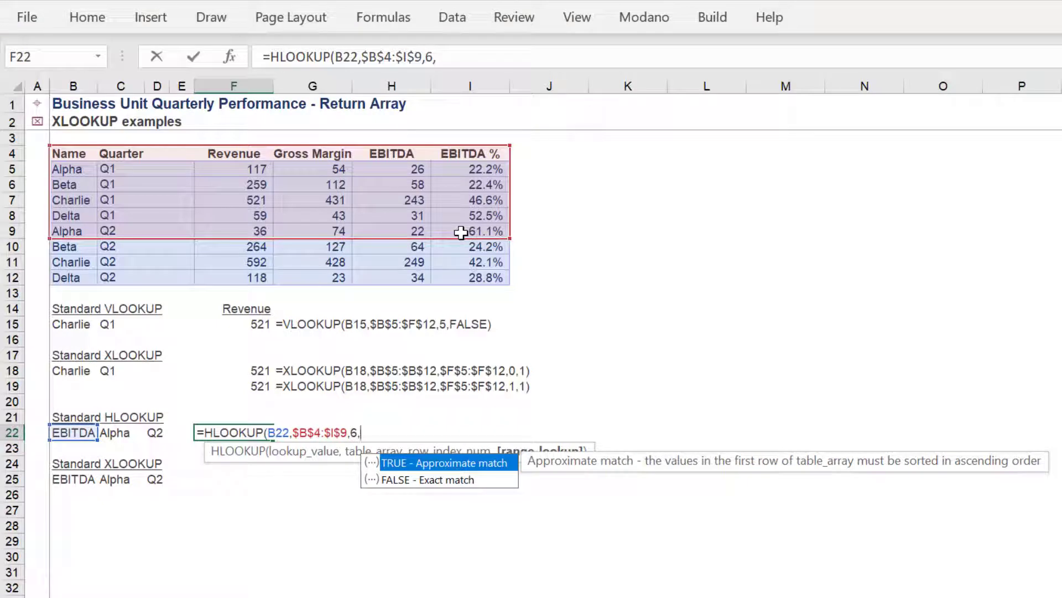
pyautogui.press('Down')
pyautogui.press('Tab')
pyautogui.press('Return')
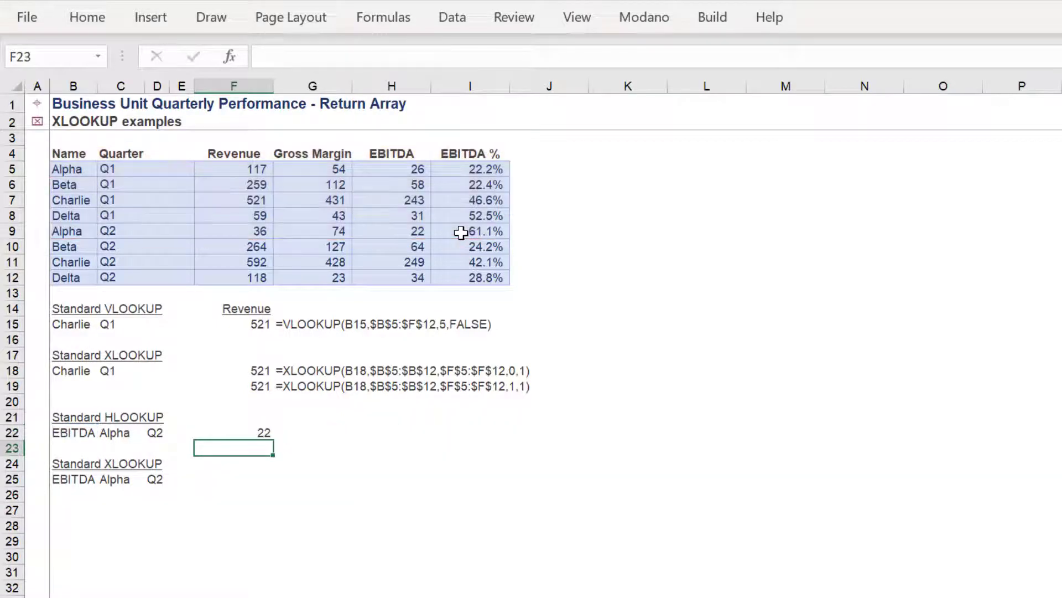
# Show F22's formula text in G22 with =FORMULATEXT(F22).
pyautogui.press('Up')
pyautogui.press('Right')
pyautogui.write('=f')
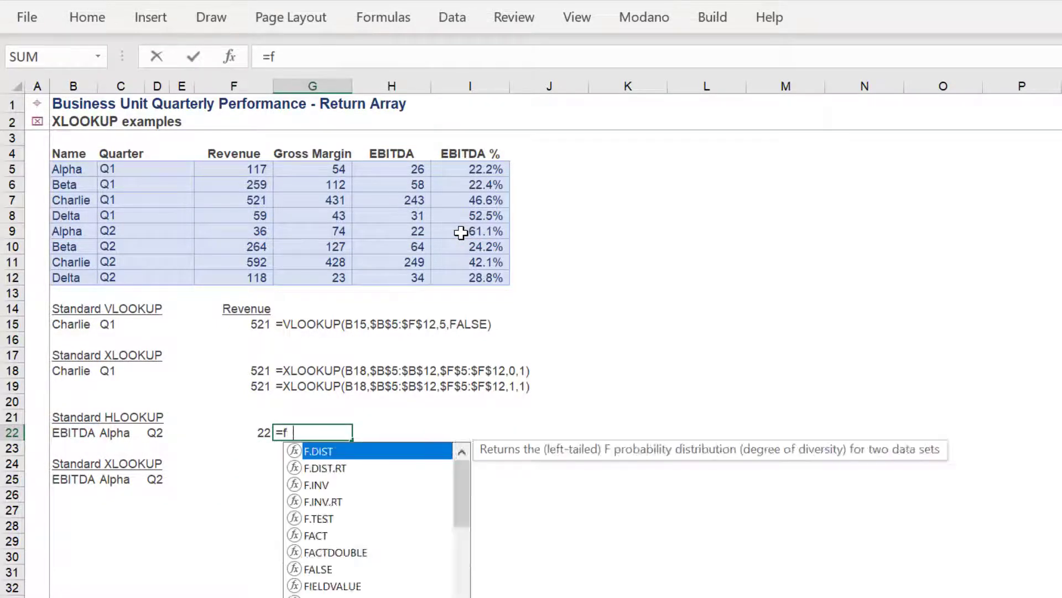
pyautogui.write('ormu')
pyautogui.press('Tab')
pyautogui.press('Left')
pyautogui.press('Return')
pyautogui.press('Down')
pyautogui.press('Left')
pyautogui.press('Down')
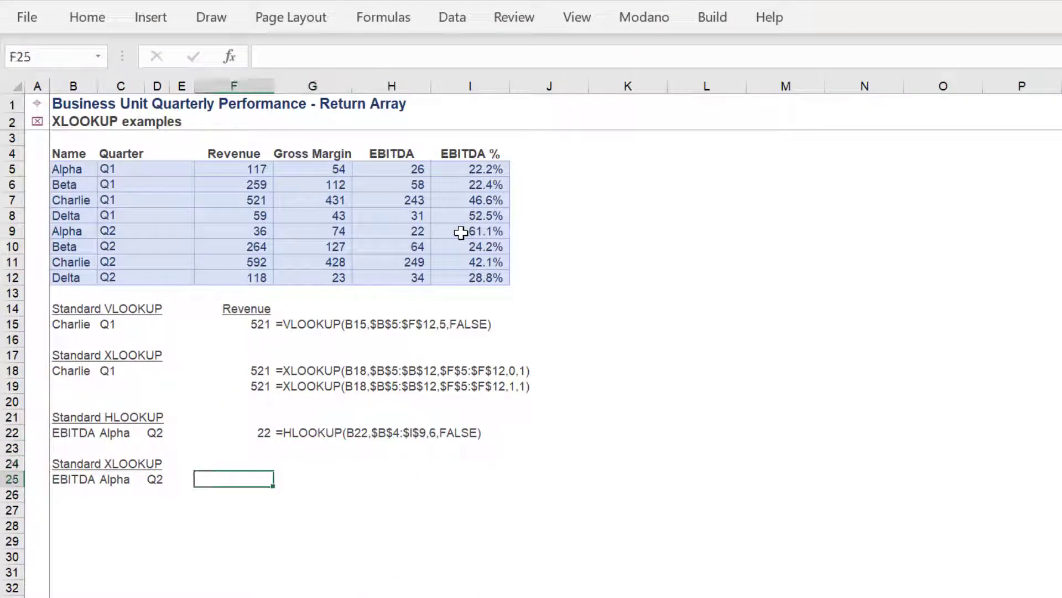
# Enter =XLOOKUP(B25,$B$4:$I$4,$B$9:$I$9,0,1) in F25, returning EBITDA 22.
pyautogui.write('=xloo')
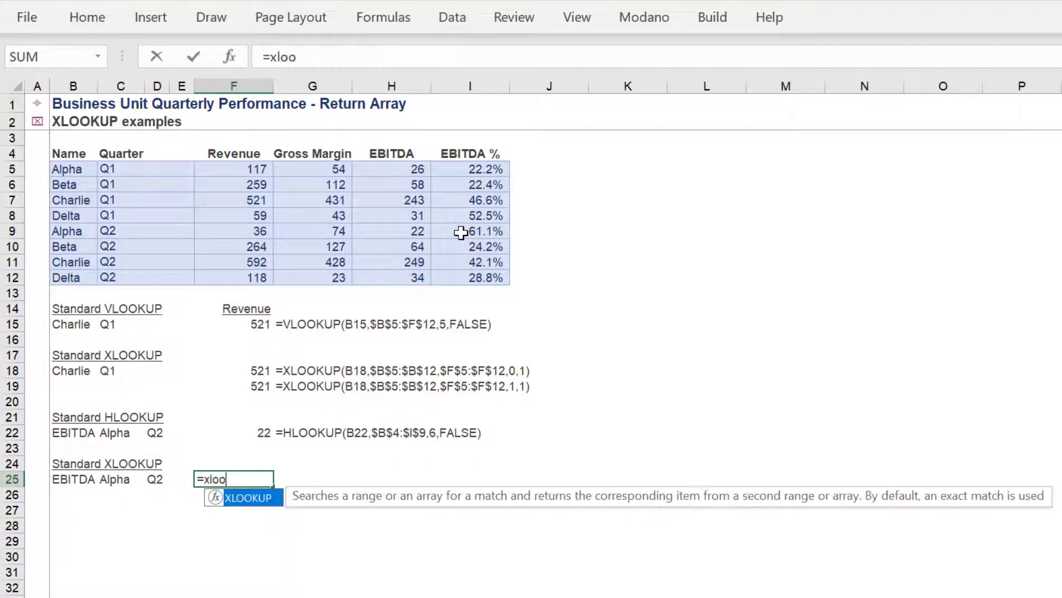
pyautogui.press('Tab')
pyautogui.press('Left')
pyautogui.press('Left')
pyautogui.press('Left')
pyautogui.press('Left')
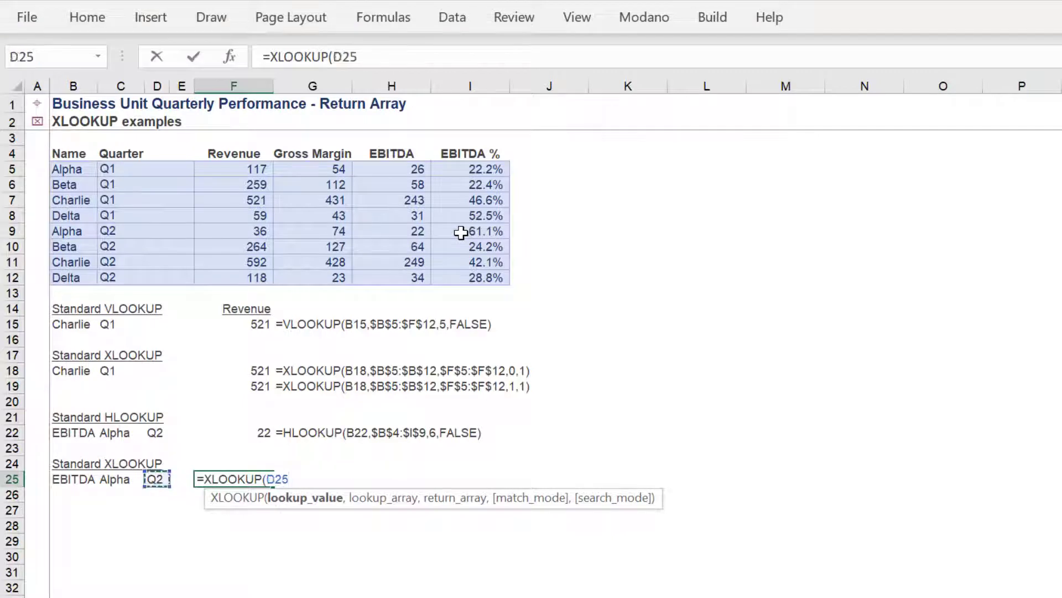
pyautogui.write(',')
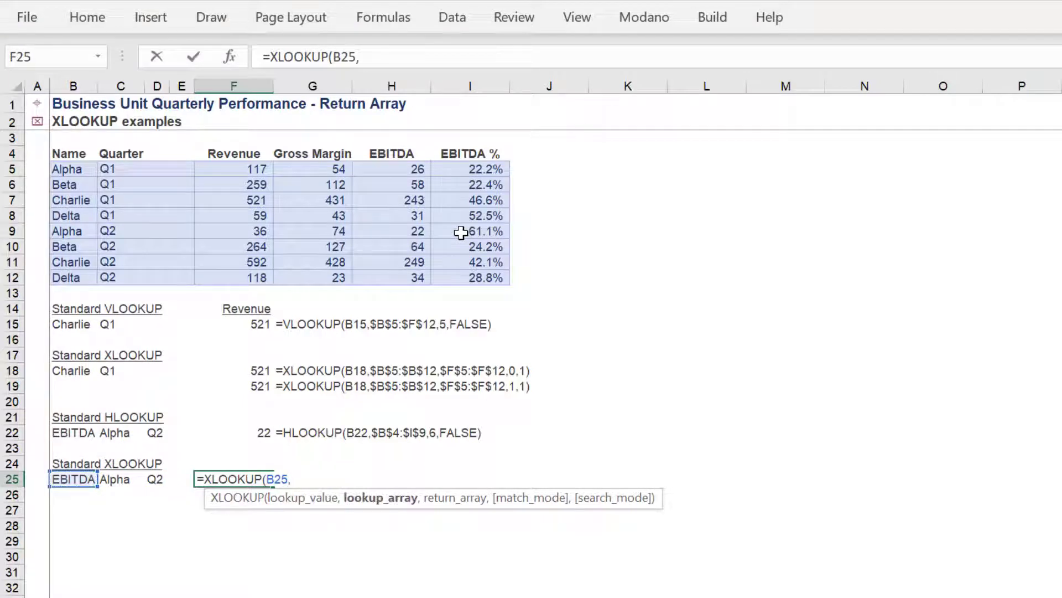
pyautogui.moveTo(65, 154); pyautogui.dragTo(493, 157)
pyautogui.press('F4')
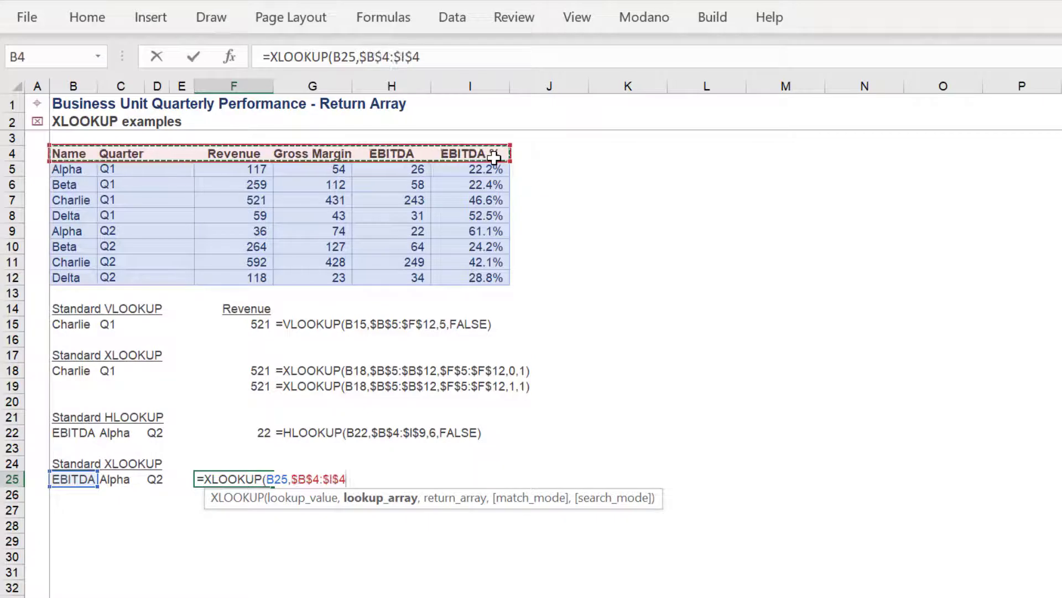
pyautogui.write(',')
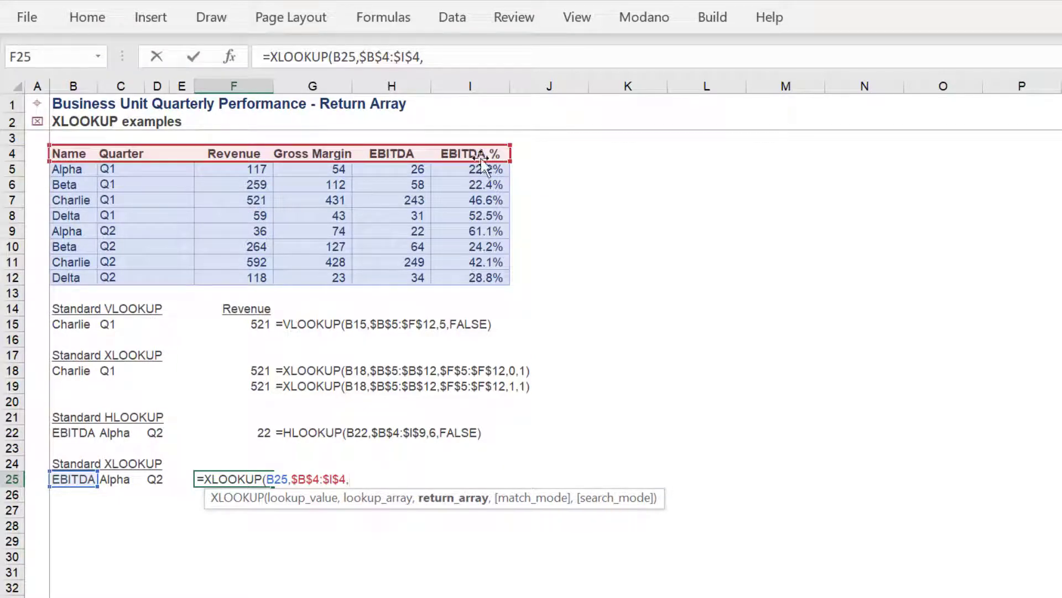
pyautogui.moveTo(72, 236); pyautogui.dragTo(454, 234)
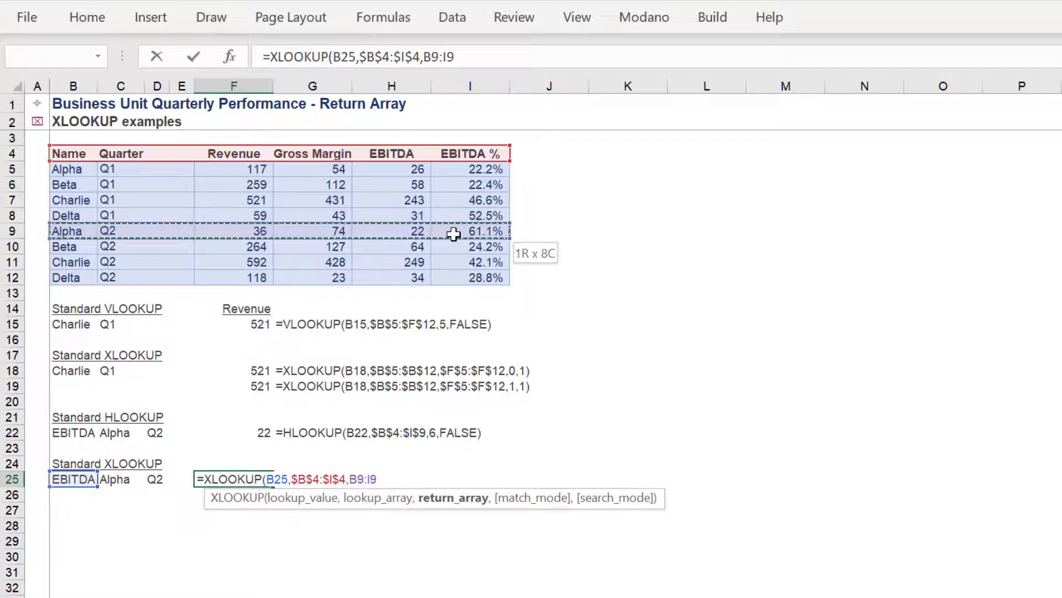
pyautogui.press('F4')
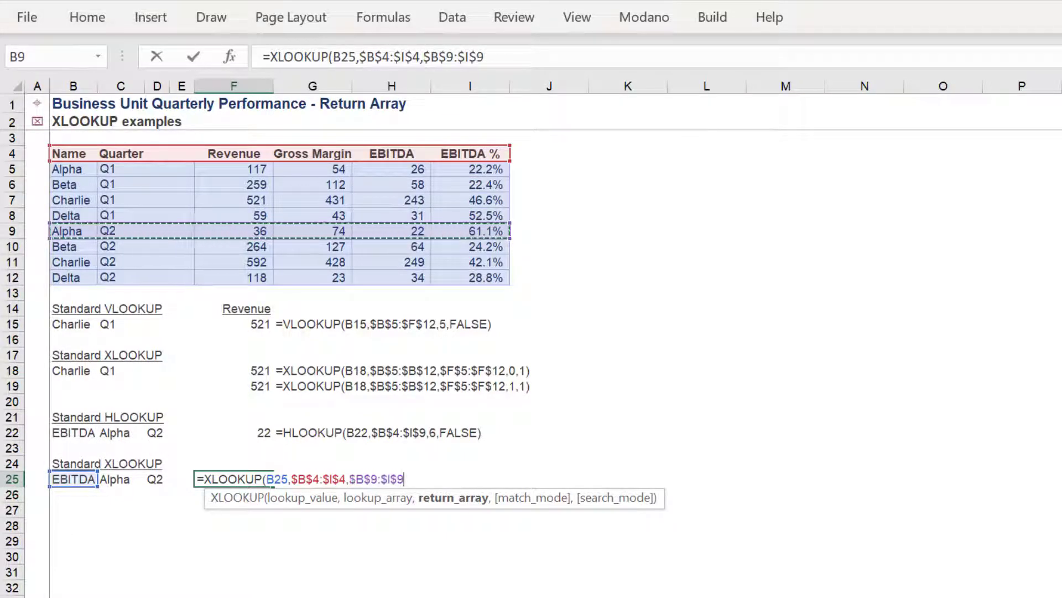
pyautogui.write(',')
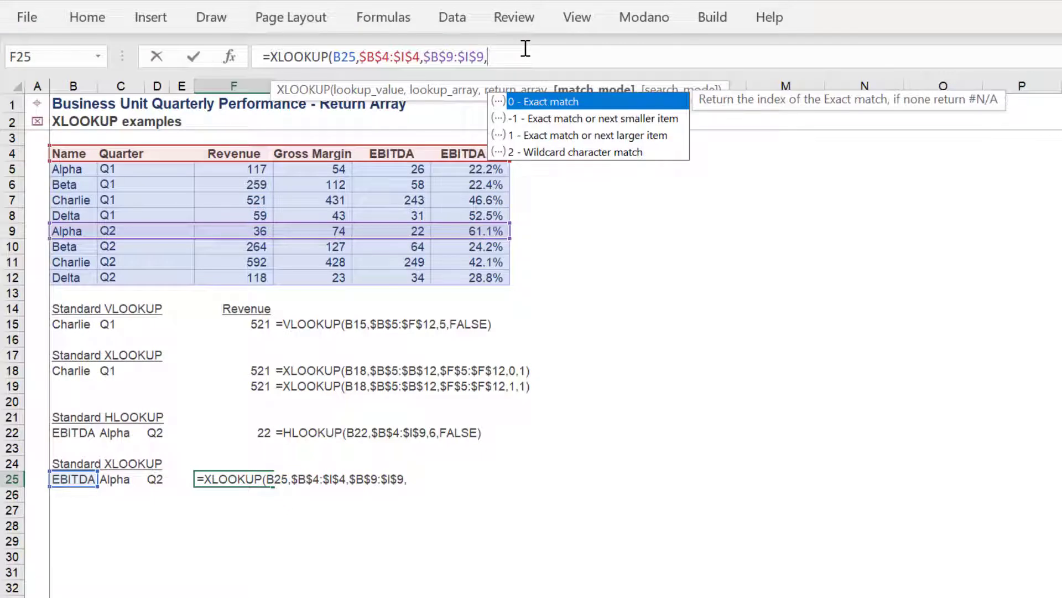
pyautogui.write('0')
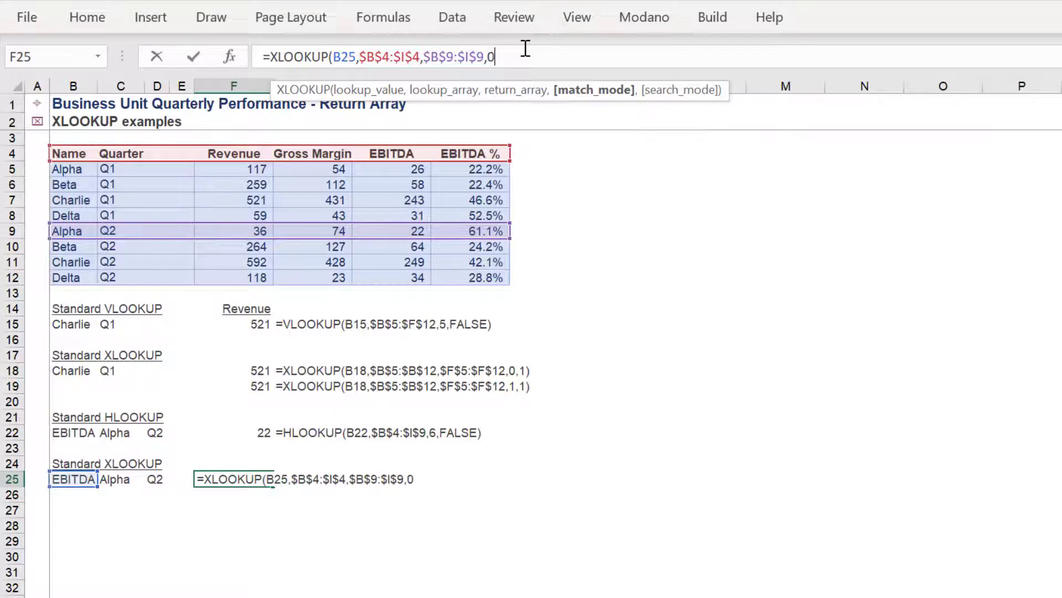
pyautogui.write(',1')
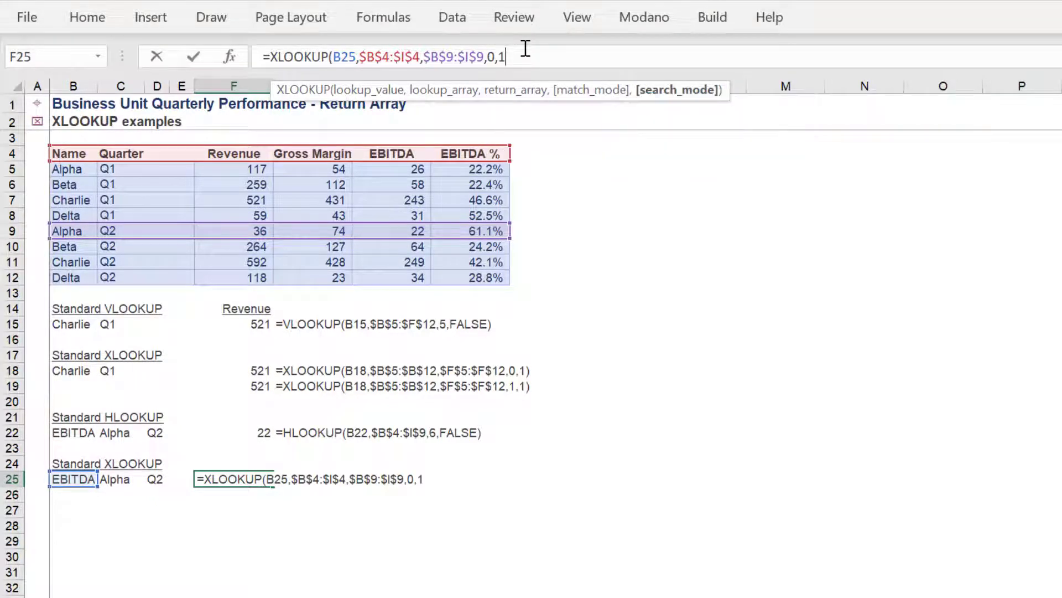
pyautogui.write(')')
pyautogui.press('Return')
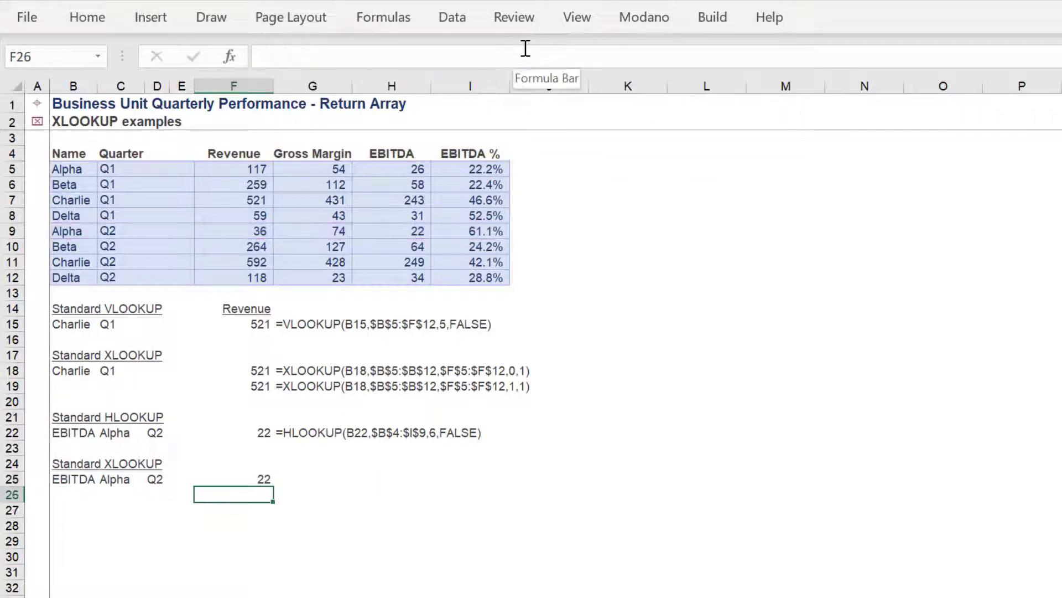
pyautogui.press('Up')
# Enter =FORMULATEXT(F25) in G25.
pyautogui.press('Right')
pyautogui.write('=')
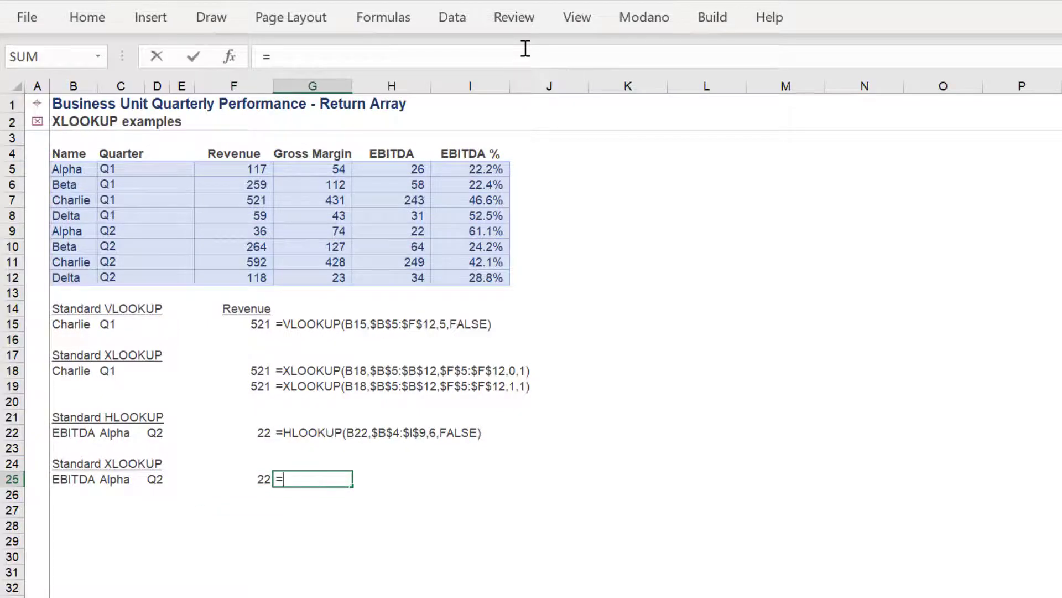
pyautogui.write('formu')
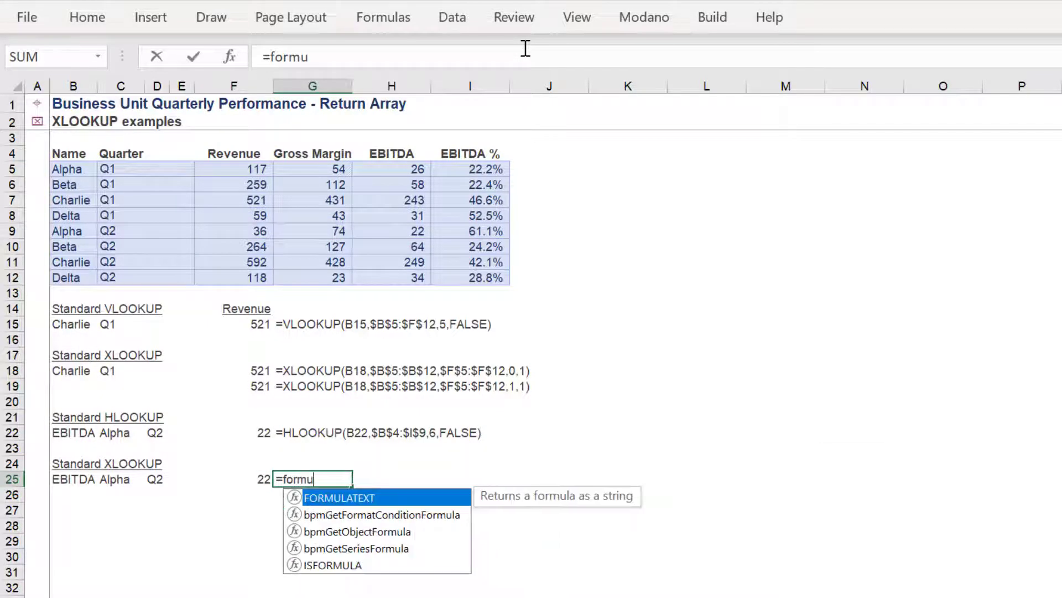
pyautogui.press('Tab')
pyautogui.press('Left')
pyautogui.press('Return')
# Start an XLOOKUP in F26 on B25 with absolute header row $B$4:$I$4.
pyautogui.press('Left')
pyautogui.write('=x')
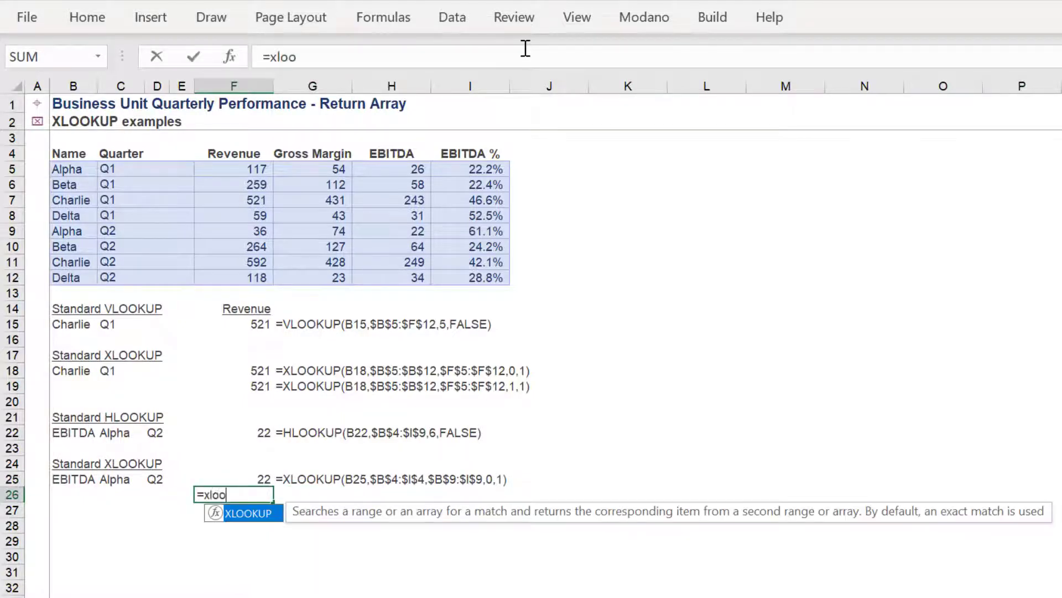
pyautogui.write('loo')
pyautogui.press('Tab')
pyautogui.press('Left')
pyautogui.press('Left')
pyautogui.press('Left')
pyautogui.press('Left')
pyautogui.press('Up')
pyautogui.write(',')
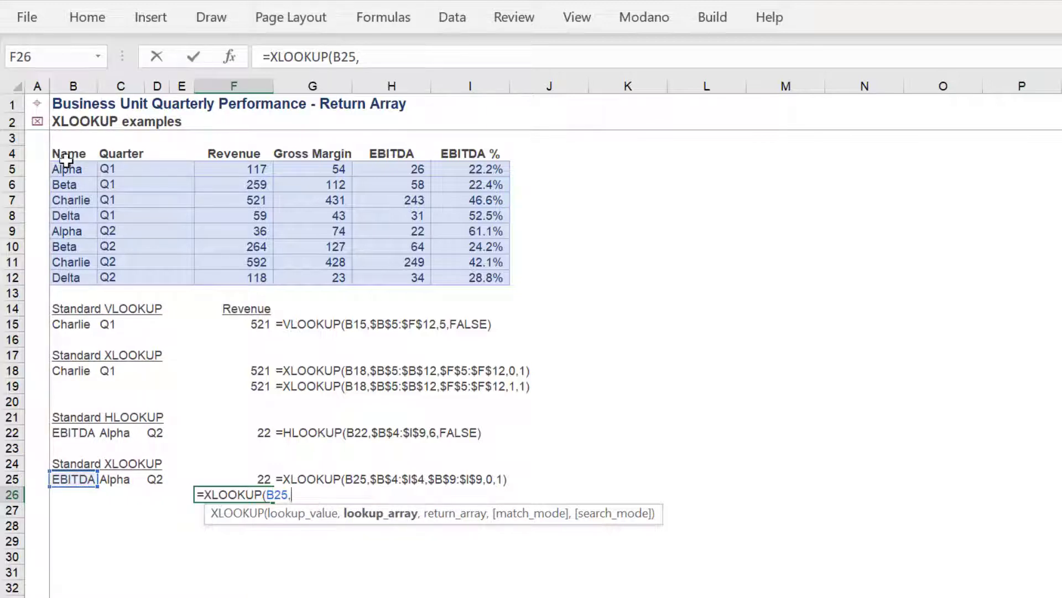
pyautogui.moveTo(65, 153); pyautogui.dragTo(457, 149)
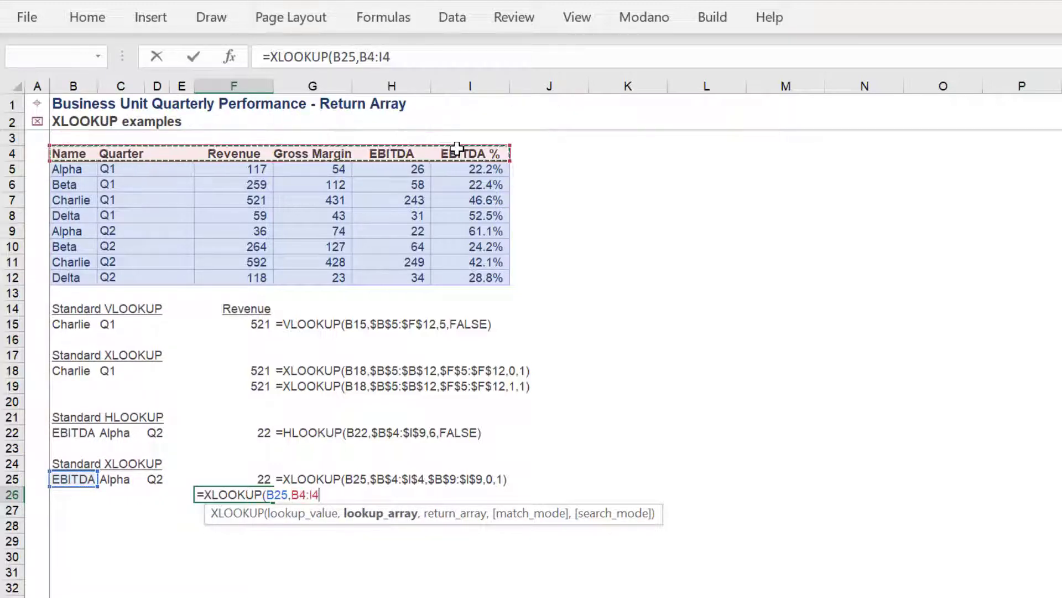
pyautogui.press('F4')
# Complete it with return row $B$9:$I$9, match mode 1 and search mode 1.
pyautogui.write(',')
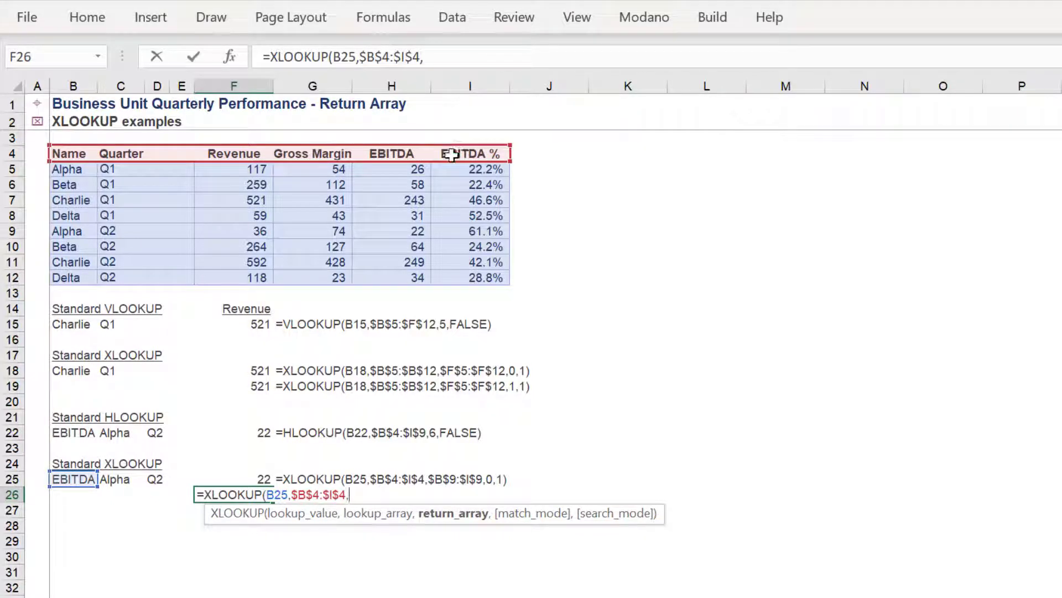
pyautogui.moveTo(69, 228); pyautogui.dragTo(472, 237)
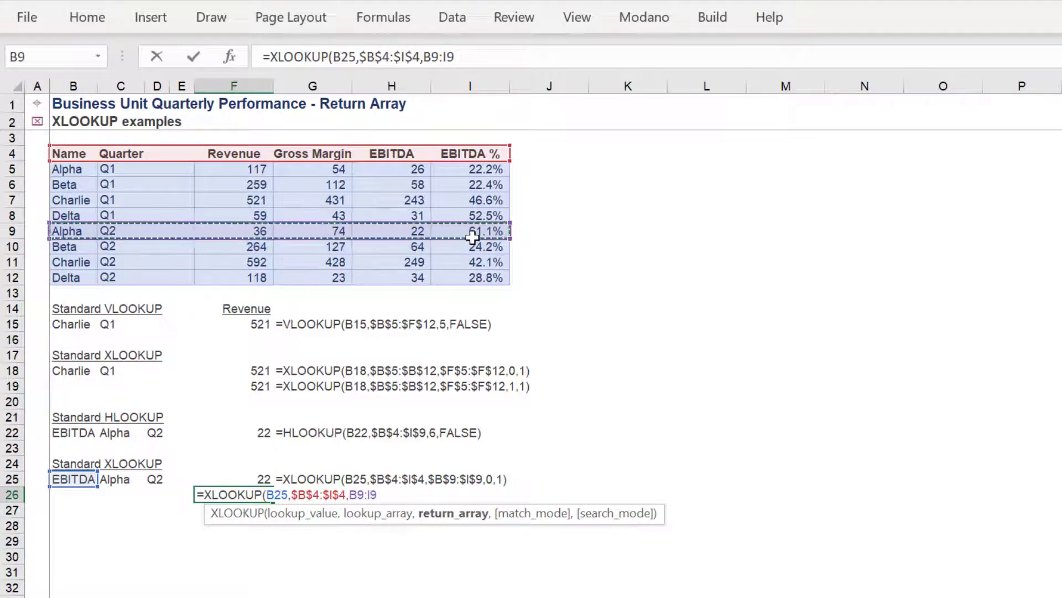
pyautogui.press('F4')
pyautogui.write(',')
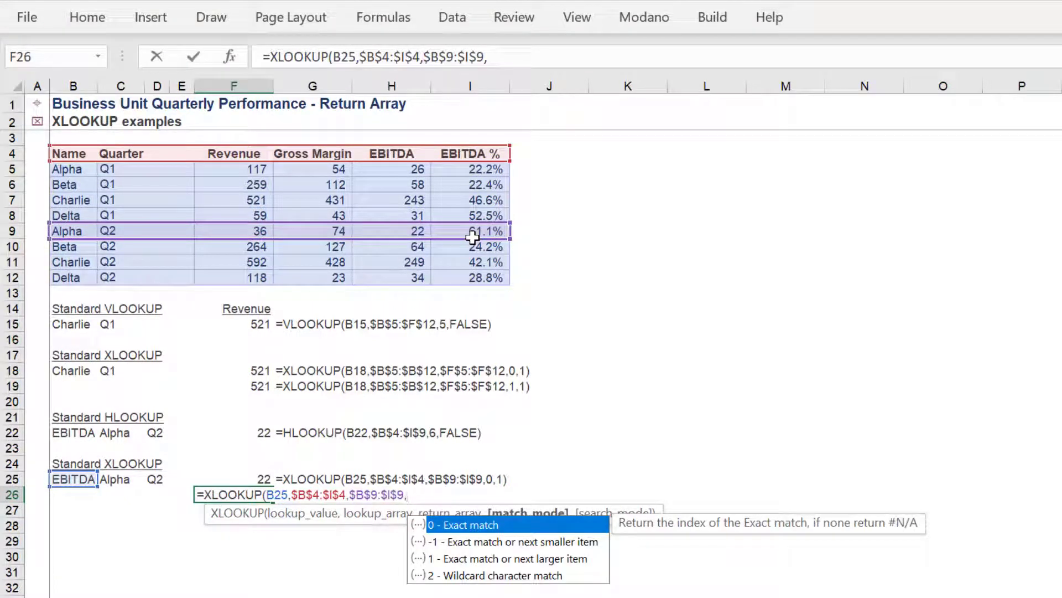
pyautogui.press('Down')
pyautogui.press('Down')
pyautogui.press('Tab')
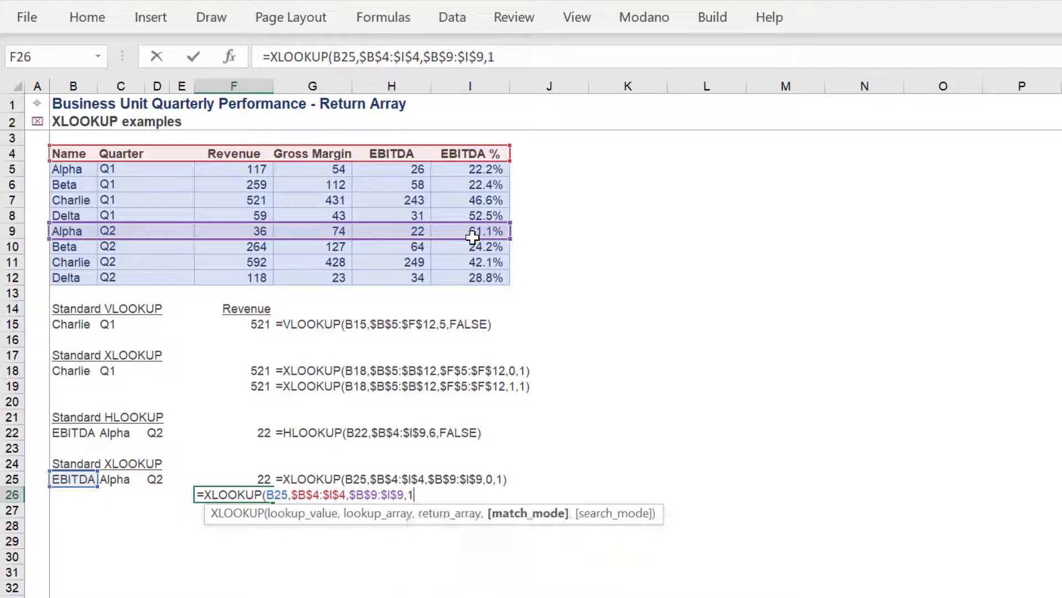
pyautogui.write(',1')
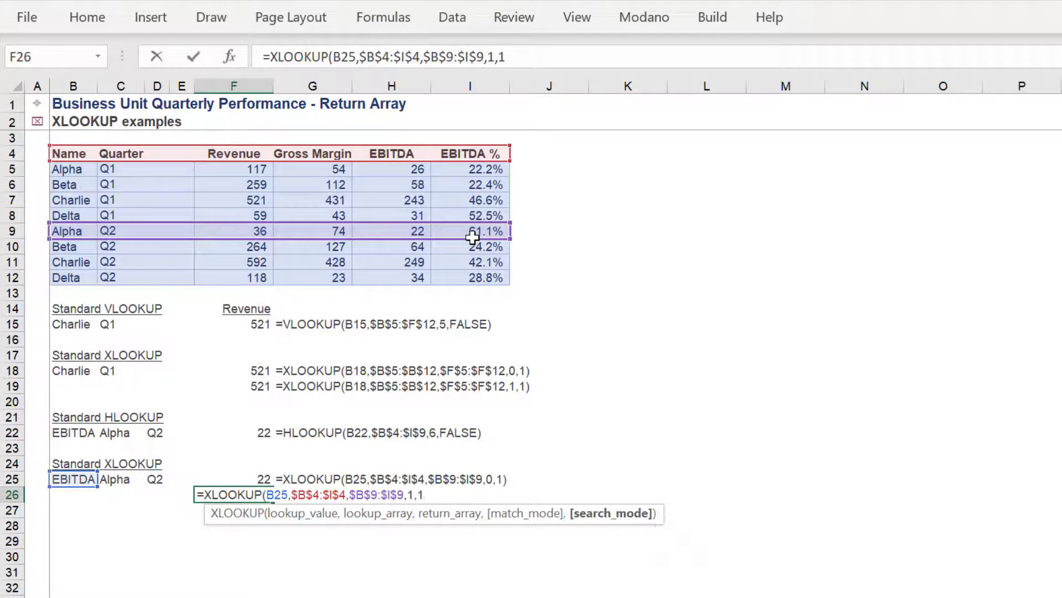
pyautogui.press('Return')
# Fill G25's FORMULATEXT formula down into G26 with Ctrl+D.
pyautogui.press('Up')
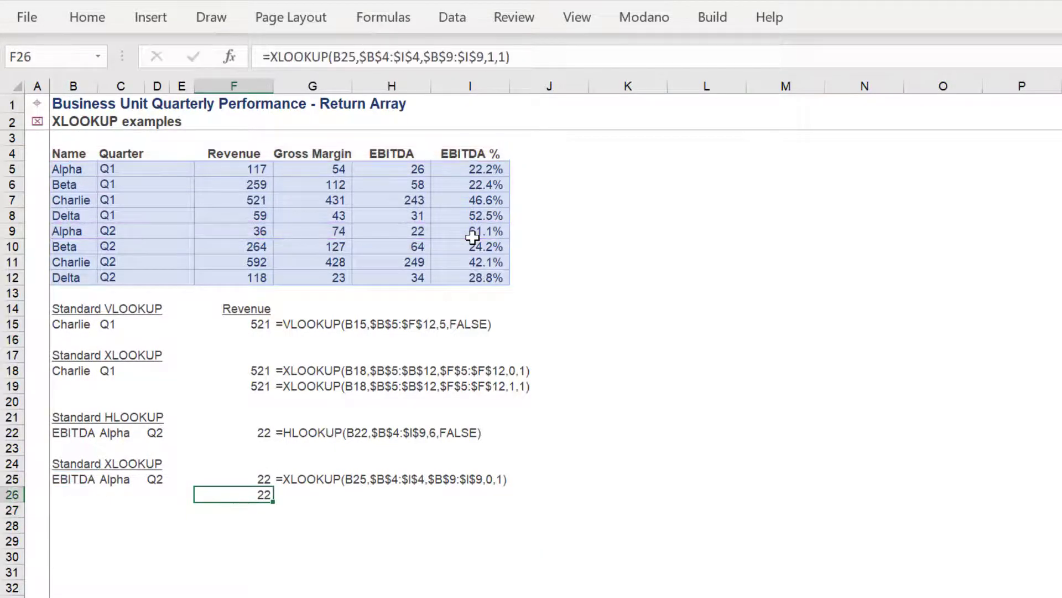
pyautogui.press('Right')
pyautogui.press('Up')
pyautogui.hotkey('shift', 'Down')
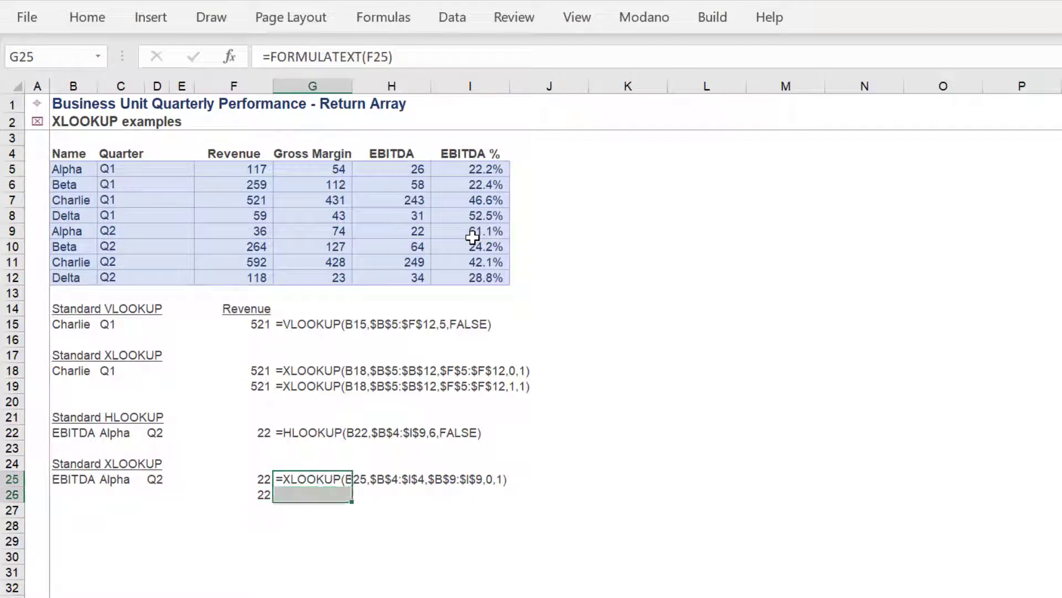
pyautogui.hotkey('ctrl', 'd')
pyautogui.press('Down')
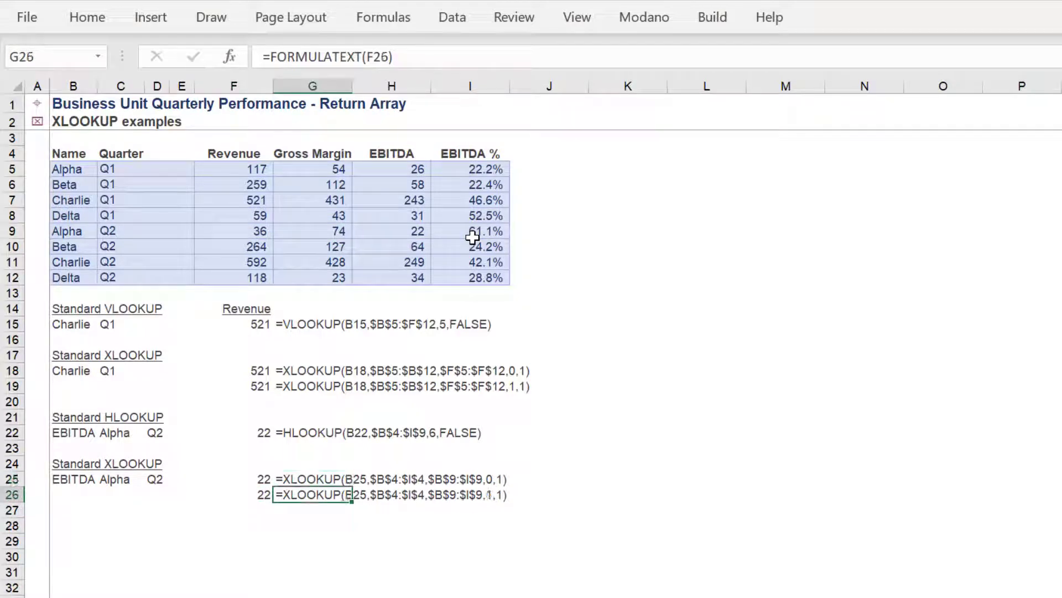
# Review F25's formula, then switch to the Match_Mode sheet.
pyautogui.press('Left')
pyautogui.press('Up')
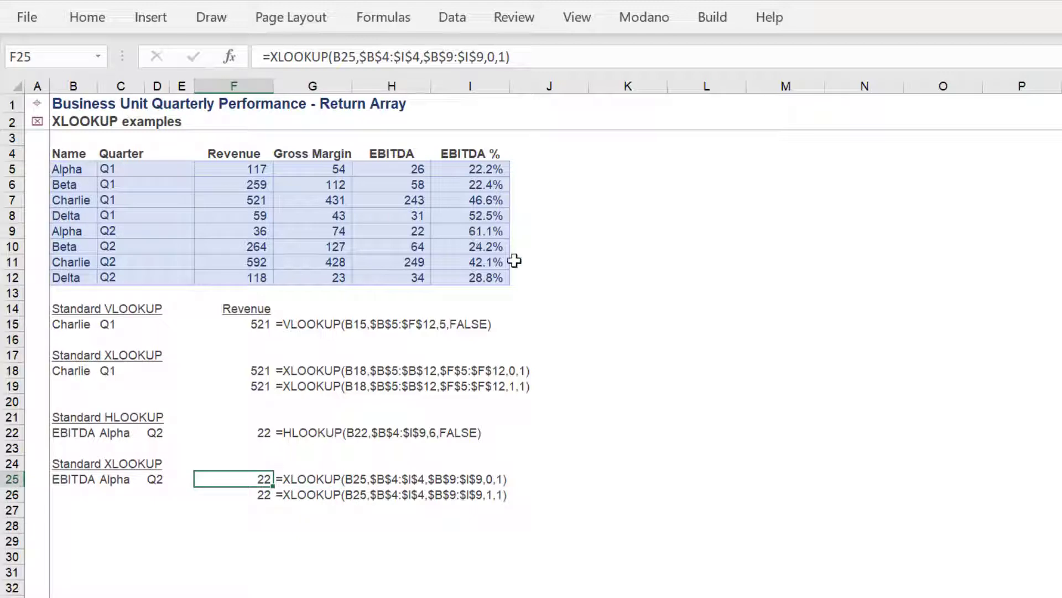
pyautogui.click(559, 49)
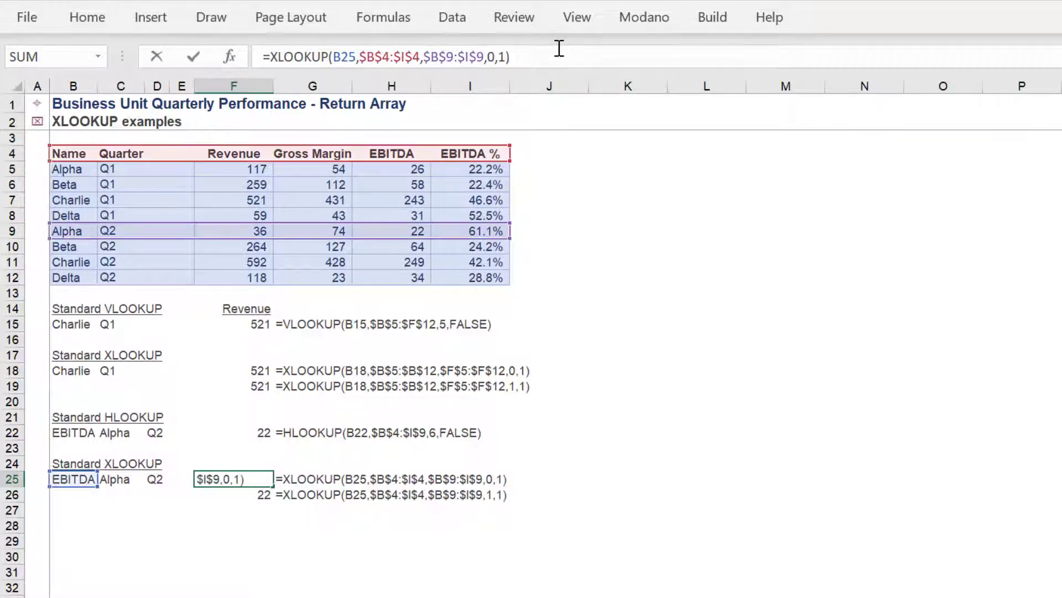
pyautogui.press('Escape')
pyautogui.hotkey('ctrl', 'pagedown')
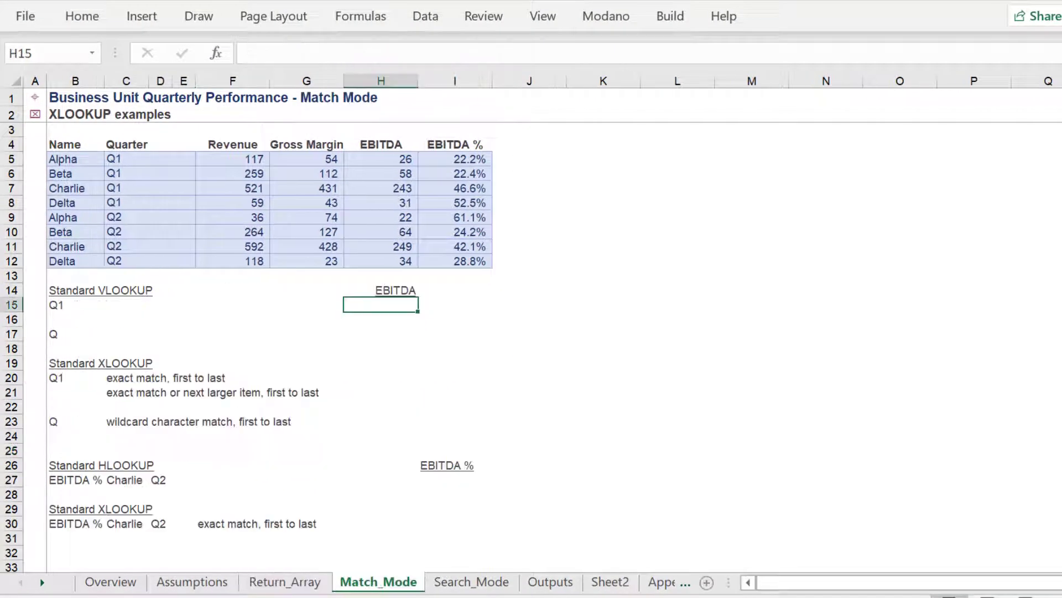
# Enter =VLOOKUP(B15,$C$5:$H$12,6,FALSE) in H15 to return Q1's EBITDA of 26.
pyautogui.write('=vl')
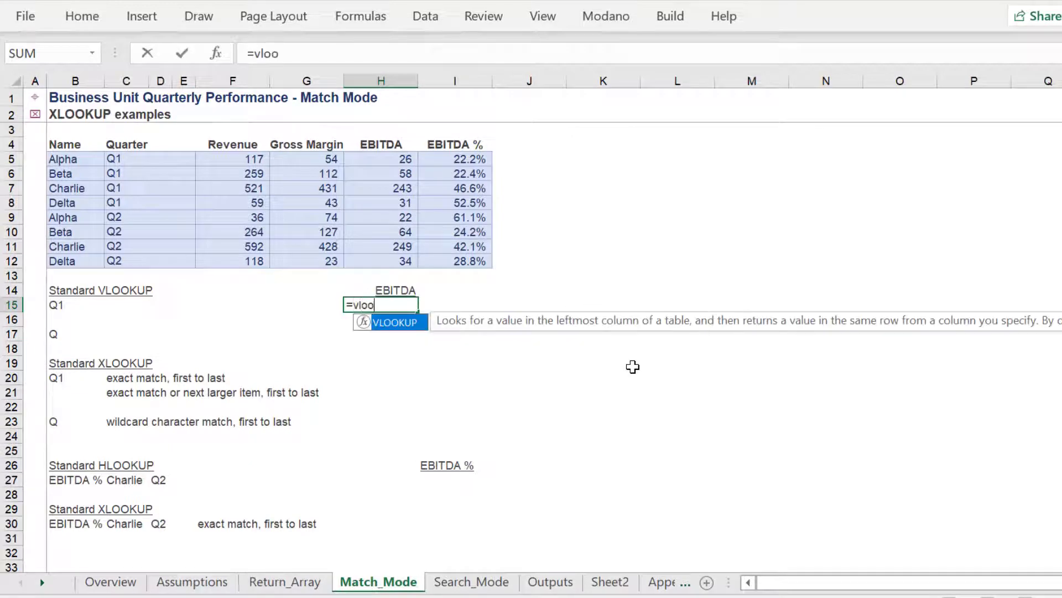
pyautogui.write('oo')
pyautogui.press('Tab')
pyautogui.press('Left')
pyautogui.press('Left')
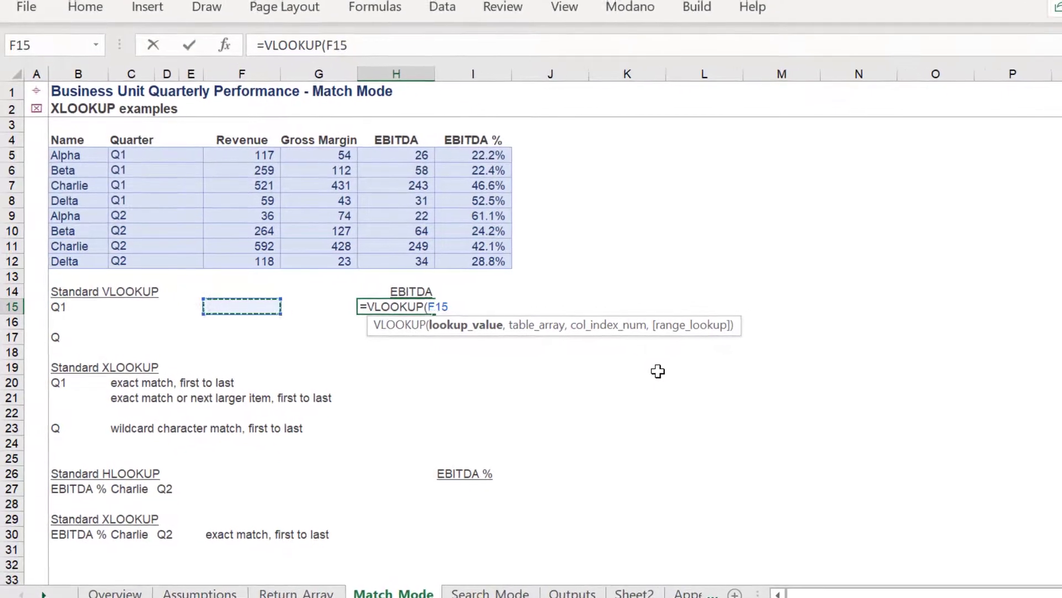
pyautogui.press('Left')
pyautogui.press('Left')
pyautogui.press('Left')
pyautogui.press('Left')
pyautogui.press('Left')
pyautogui.press('Right')
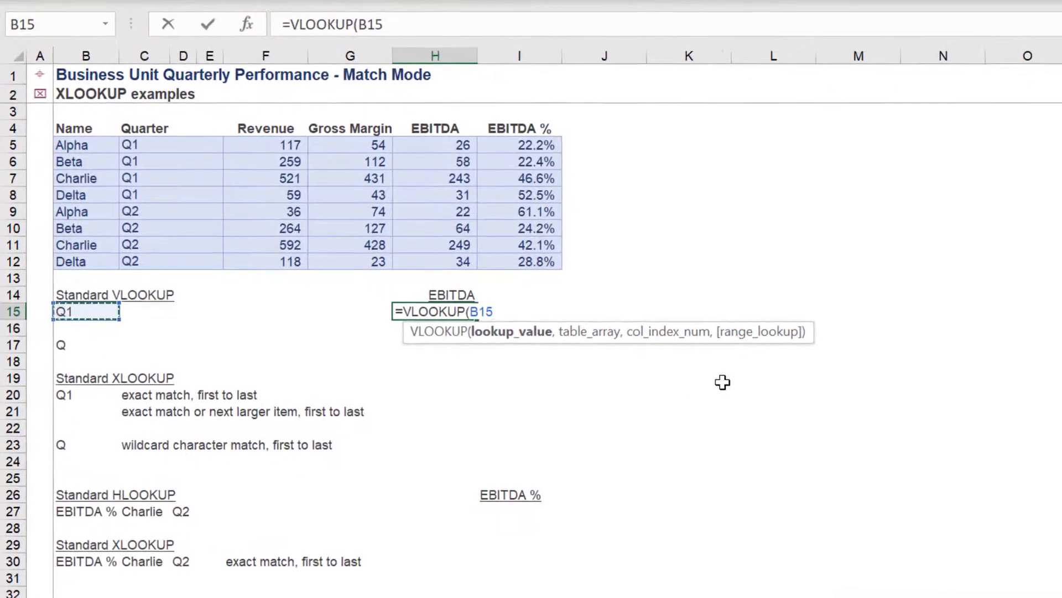
pyautogui.write(',')
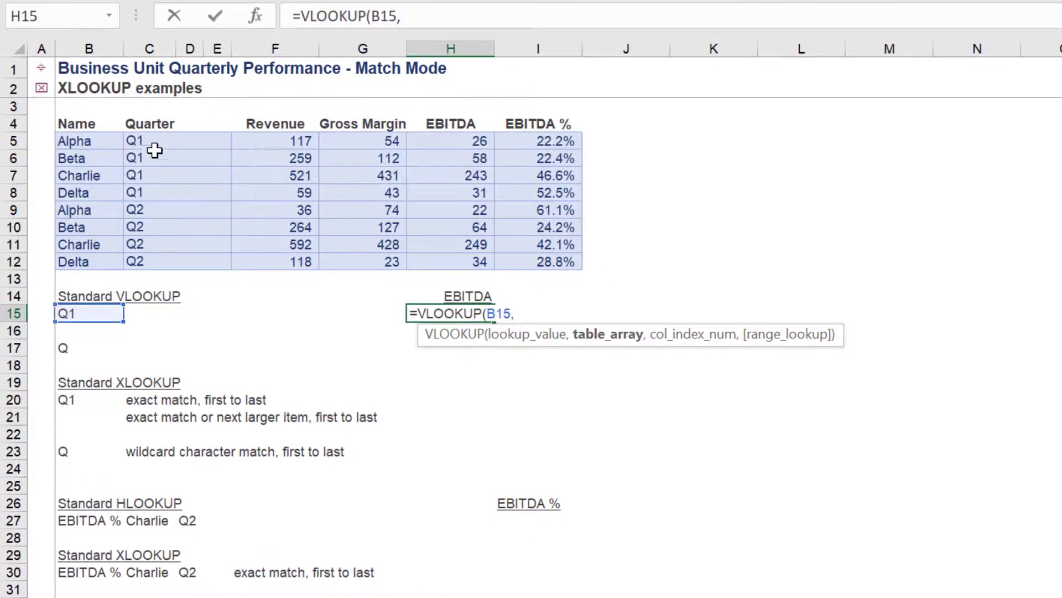
pyautogui.moveTo(130, 142); pyautogui.dragTo(421, 261)
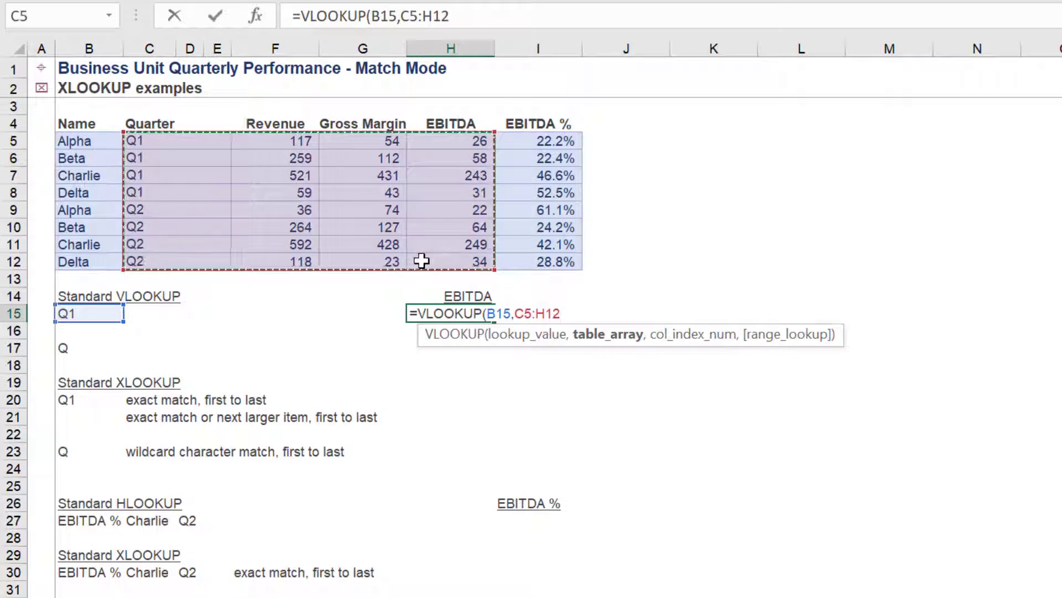
pyautogui.press('F4')
pyautogui.write(',')
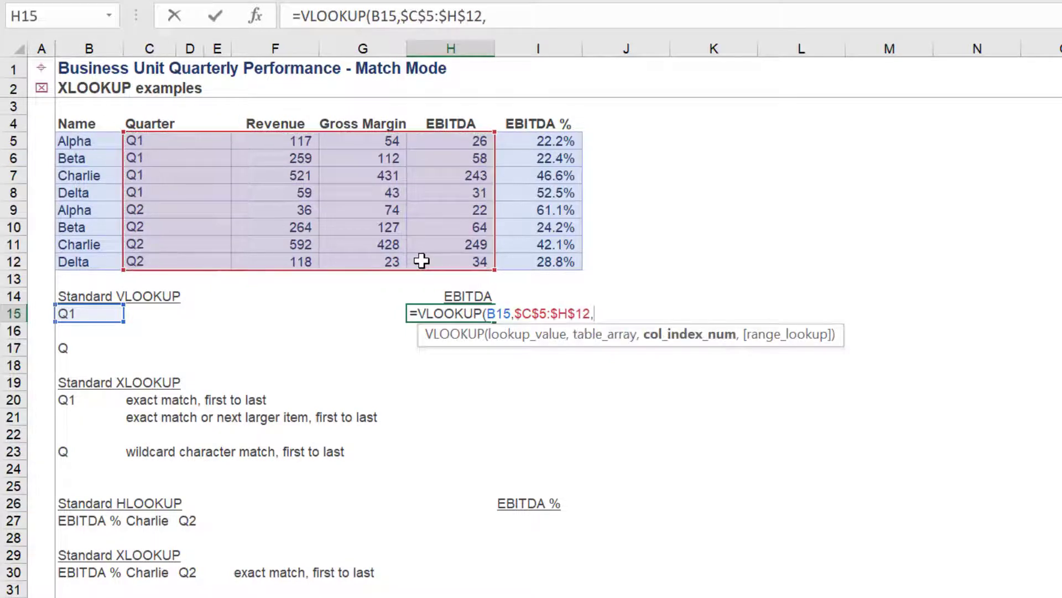
pyautogui.write('6,')
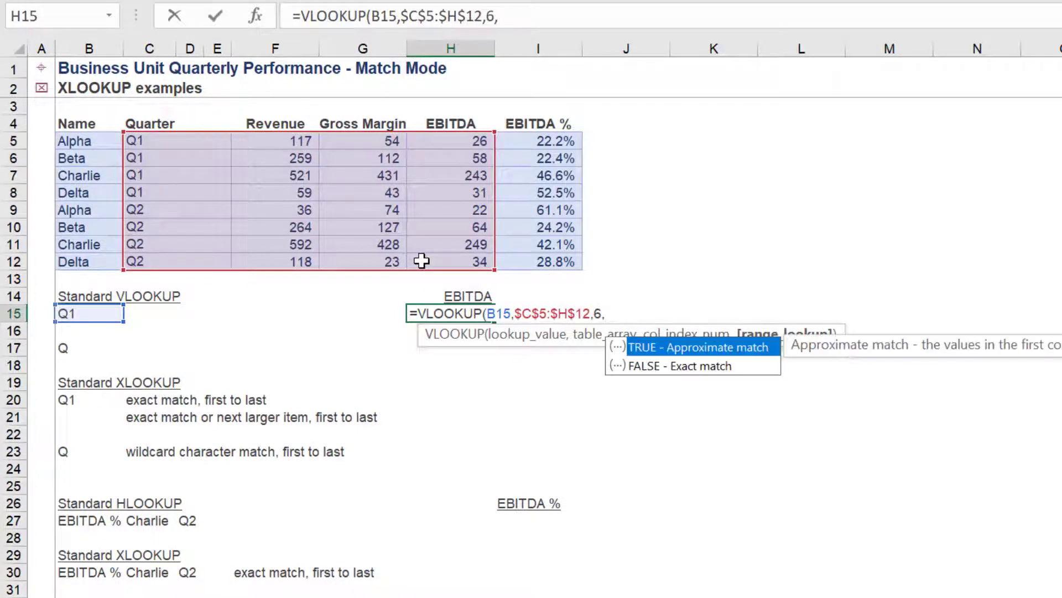
pyautogui.press('Down')
pyautogui.press('Tab')
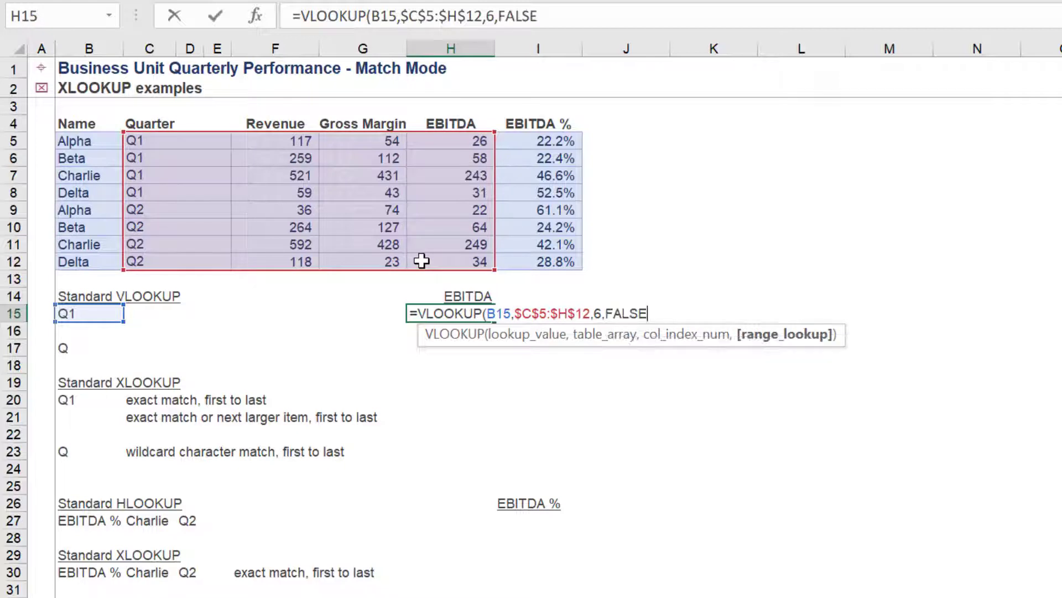
pyautogui.write(')')
pyautogui.press('Return')
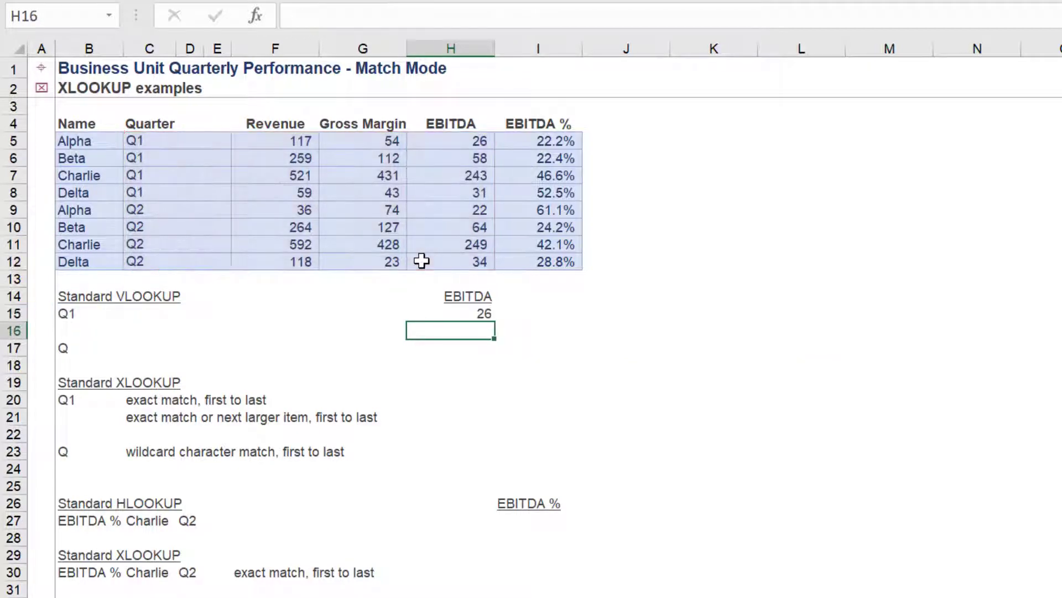
# Show H15's formula text in I15 with =FORMULATEXT(H15).
pyautogui.press('Up')
pyautogui.press('Right')
pyautogui.write('=form')
pyautogui.press('Tab')
pyautogui.write('H15')
pyautogui.press('Return')
# Begin a new VLOOKUP formula in H17.
pyautogui.press('Left')
pyautogui.press('Down')
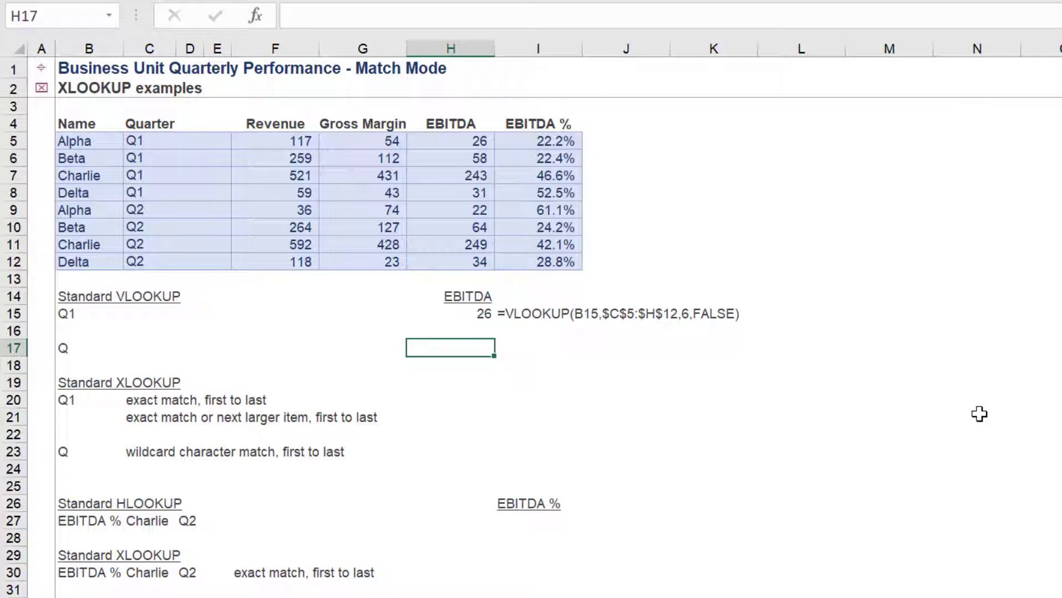
pyautogui.write('=vo')
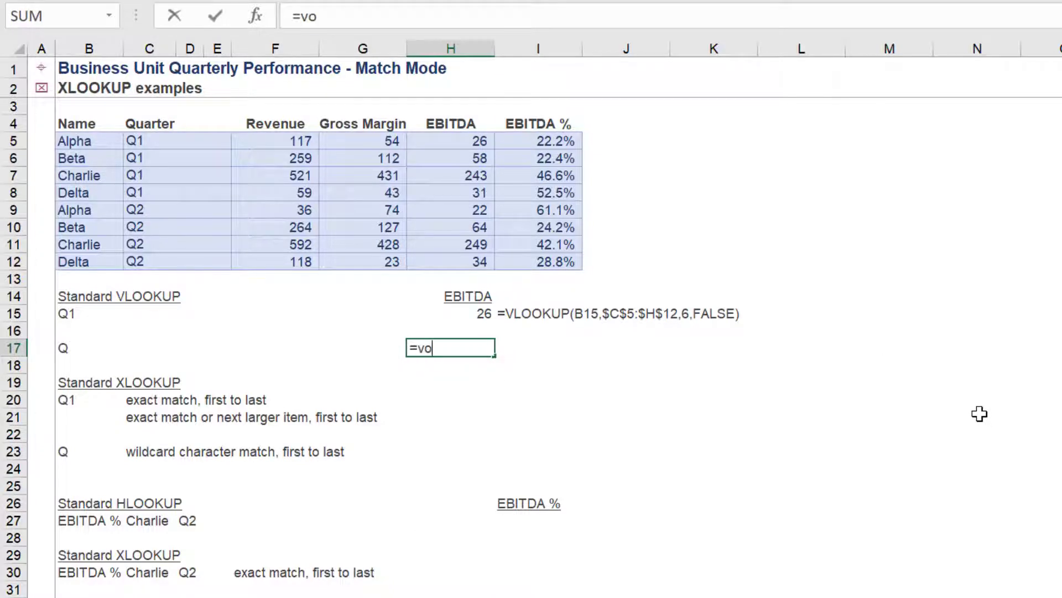
pyautogui.press('BackSpace')
pyautogui.write('l')
pyautogui.press('Tab')
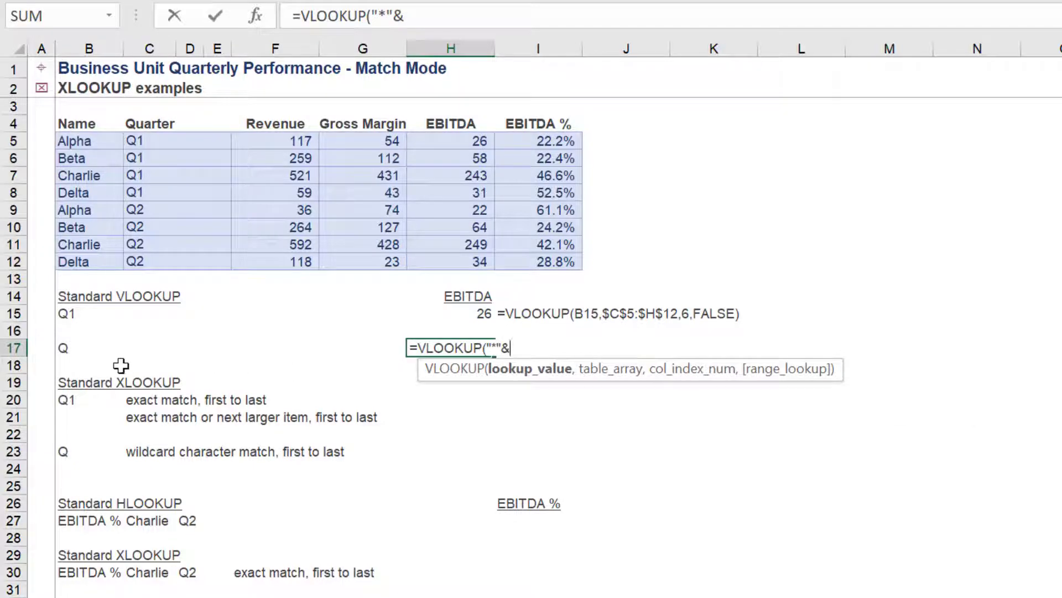
pyautogui.click(63, 351)
pyautogui.write('&"*",')
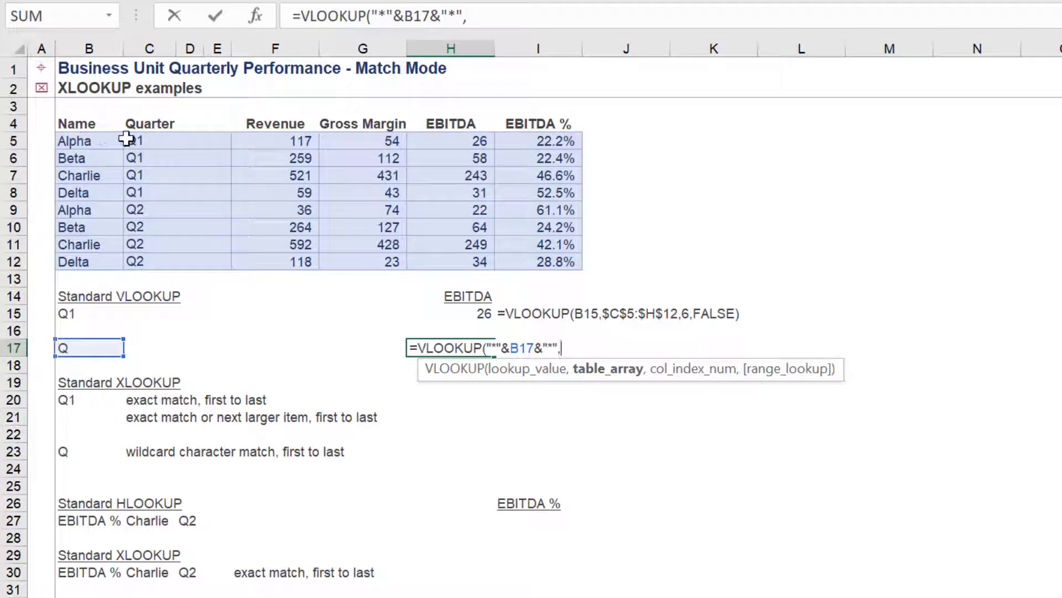
pyautogui.moveTo(139, 139); pyautogui.dragTo(151, 260)
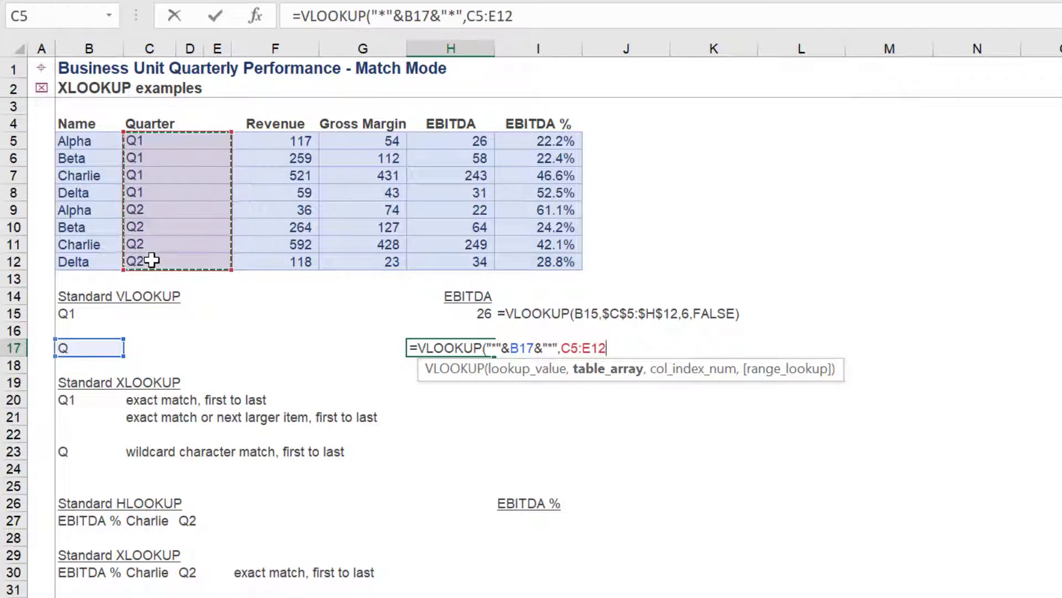
pyautogui.hotkey('shift', 'Right')
pyautogui.hotkey('shift', 'Right')
pyautogui.hotkey('shift', 'Right')
pyautogui.hotkey('shift', 'Right')
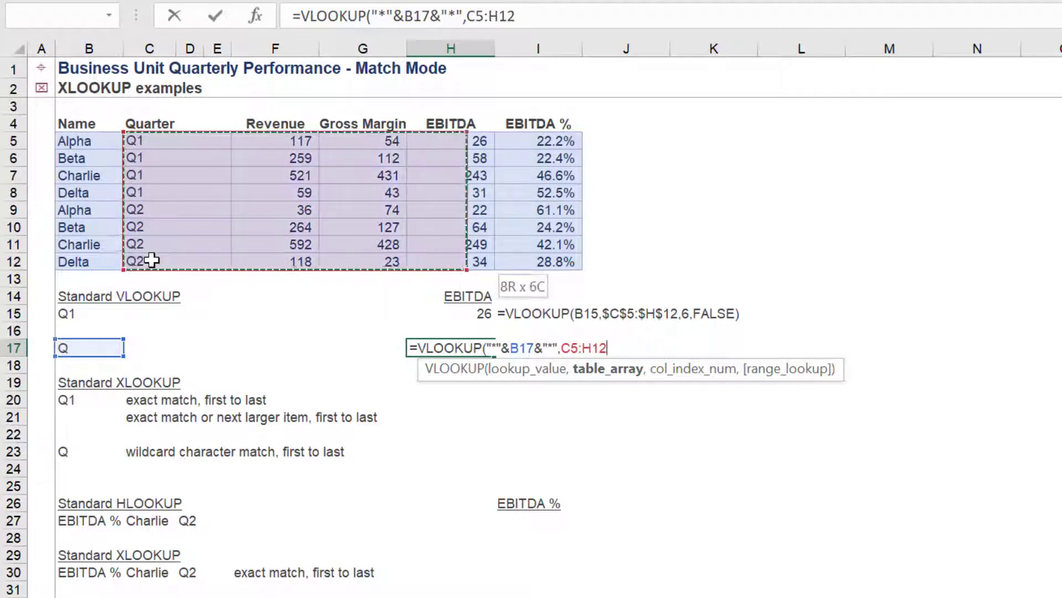
pyautogui.hotkey('shift', 'Left')
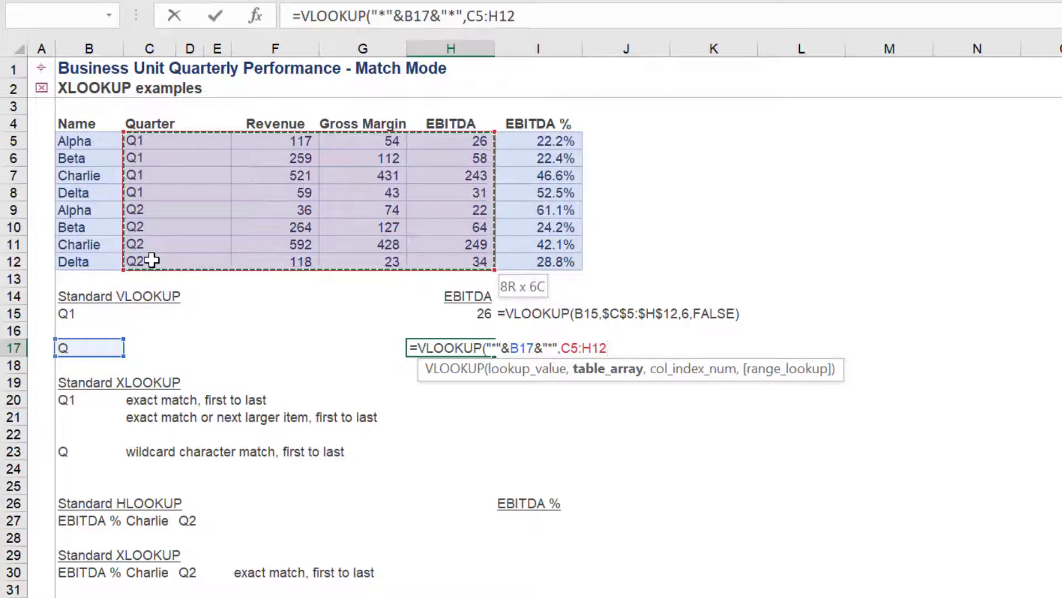
pyautogui.press('F4')
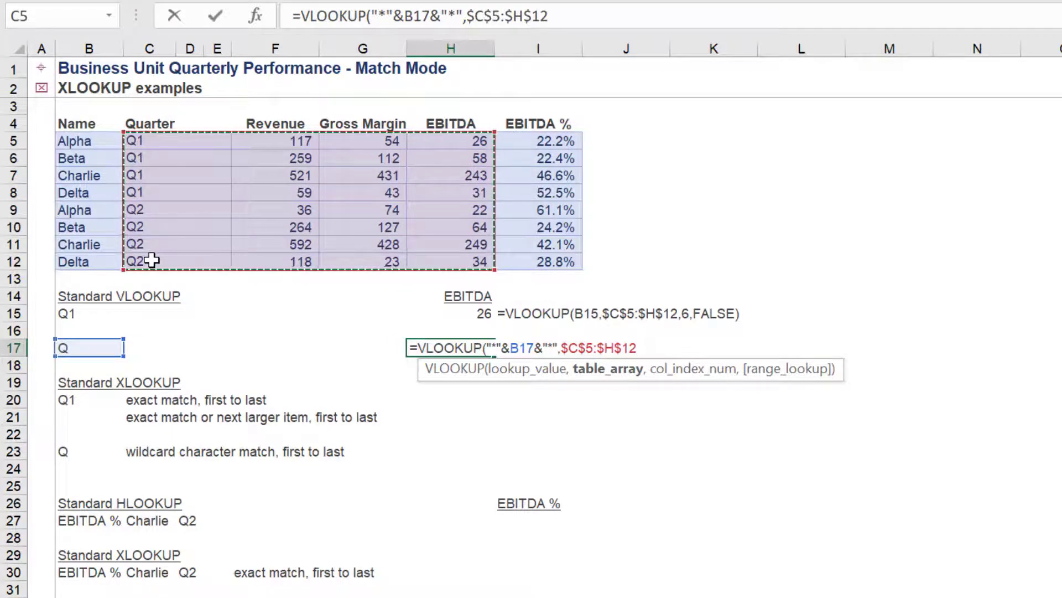
pyautogui.write(',')
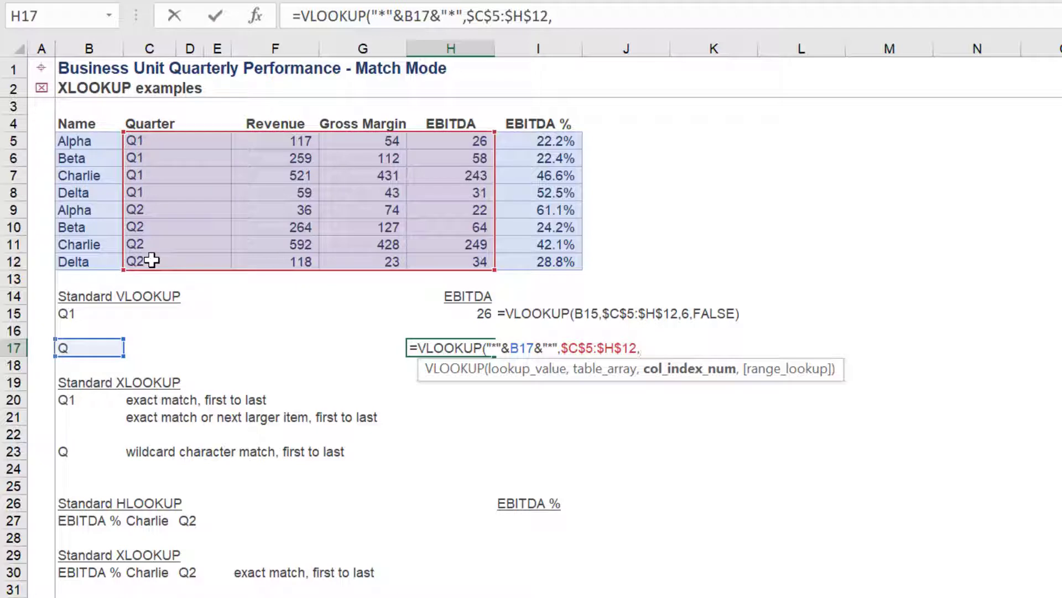
pyautogui.write('6,')
pyautogui.press('Down')
pyautogui.press('Tab')
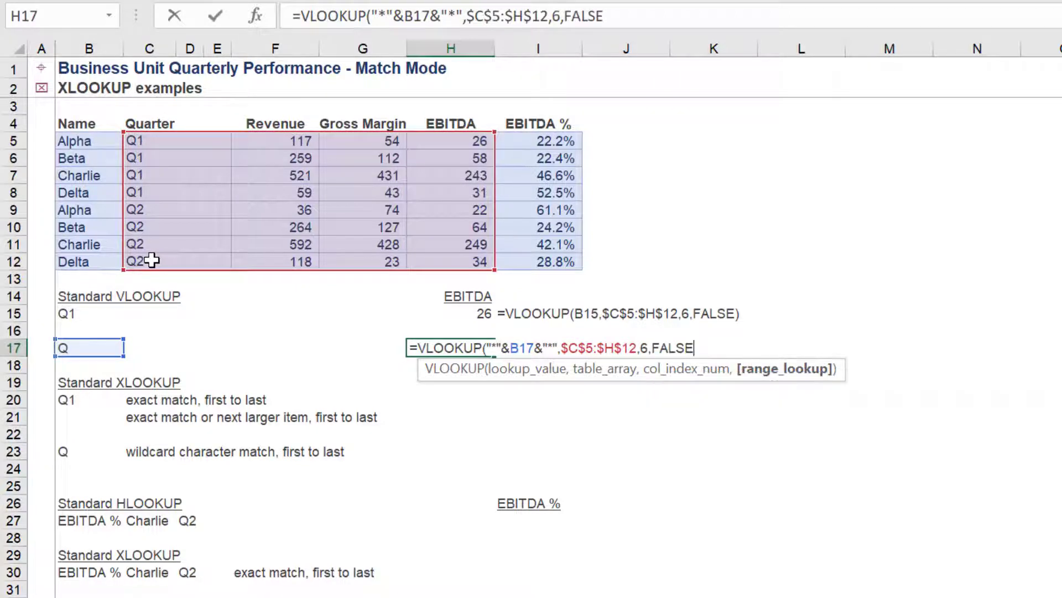
pyautogui.press('Return')
pyautogui.press('Up')
pyautogui.press('Right')
pyautogui.write('=form')
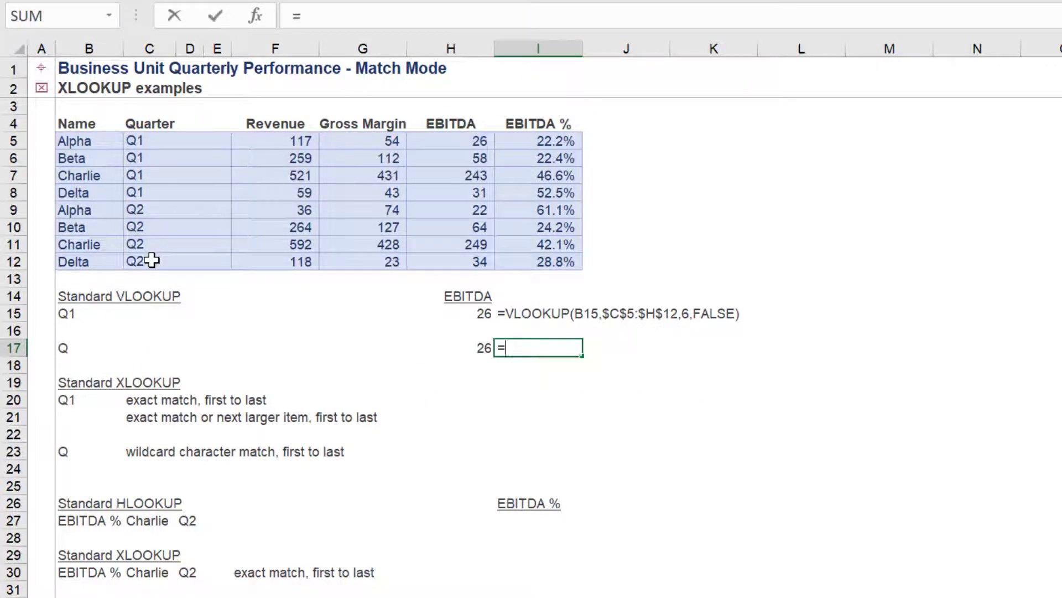
pyautogui.press('Tab')
pyautogui.press('Left')
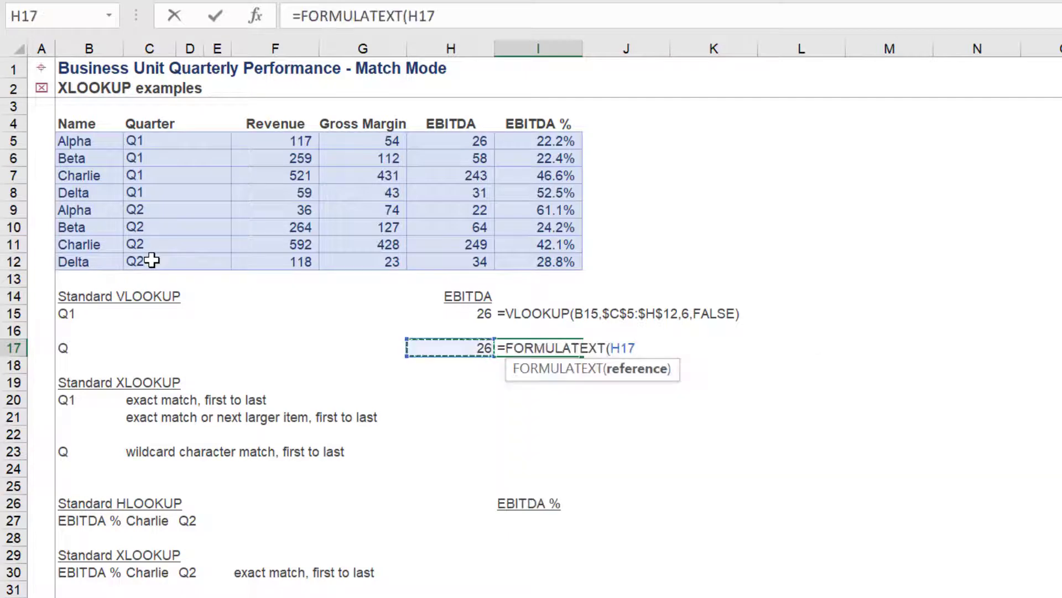
pyautogui.press('Return')
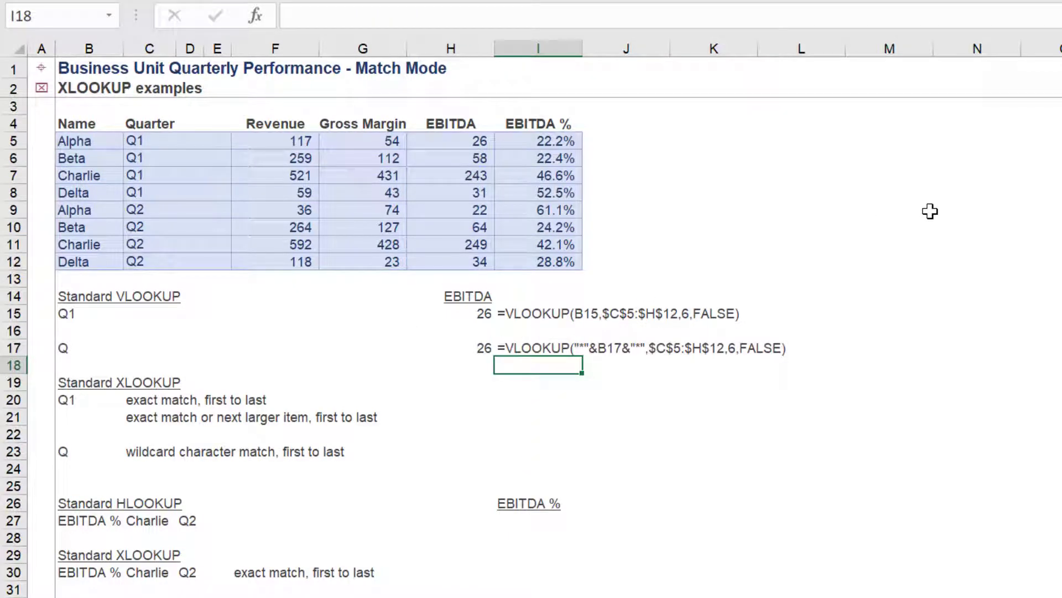
pyautogui.press('Left')
pyautogui.press('Down')
pyautogui.press('Down')
pyautogui.write('=xl')
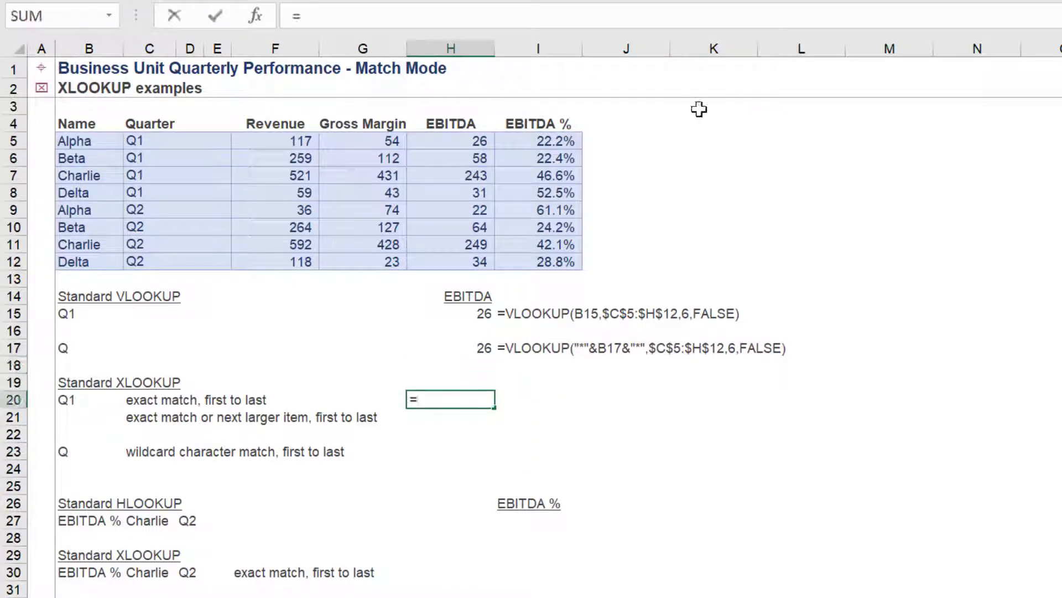
pyautogui.press('Tab')
pyautogui.press('Left')
pyautogui.press('Left')
pyautogui.press('Left')
pyautogui.press('Left')
pyautogui.press('Left')
pyautogui.press('Left')
pyautogui.press('Left')
pyautogui.press('Right')
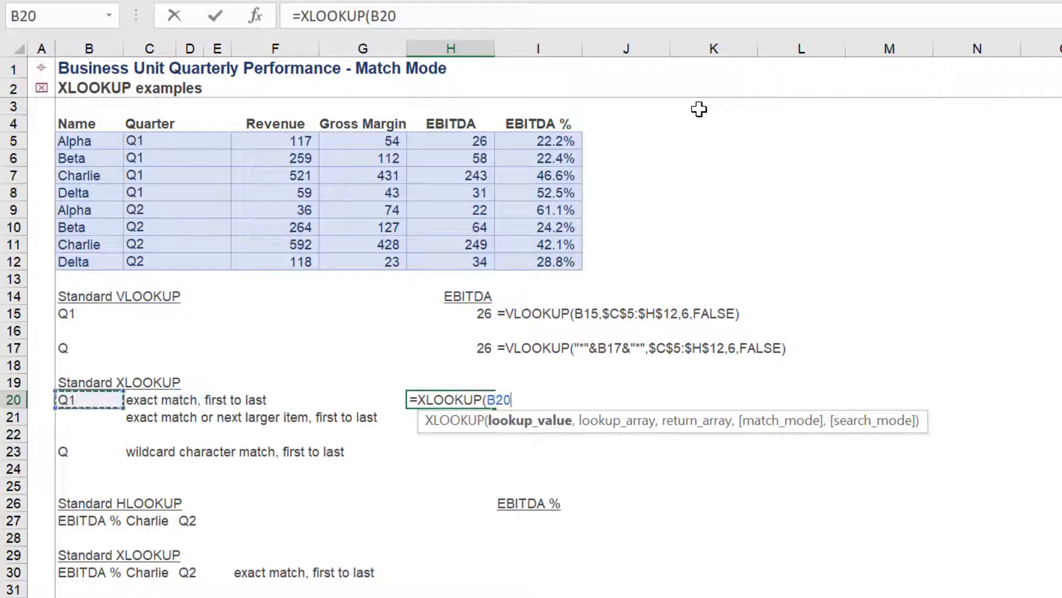
pyautogui.write(',')
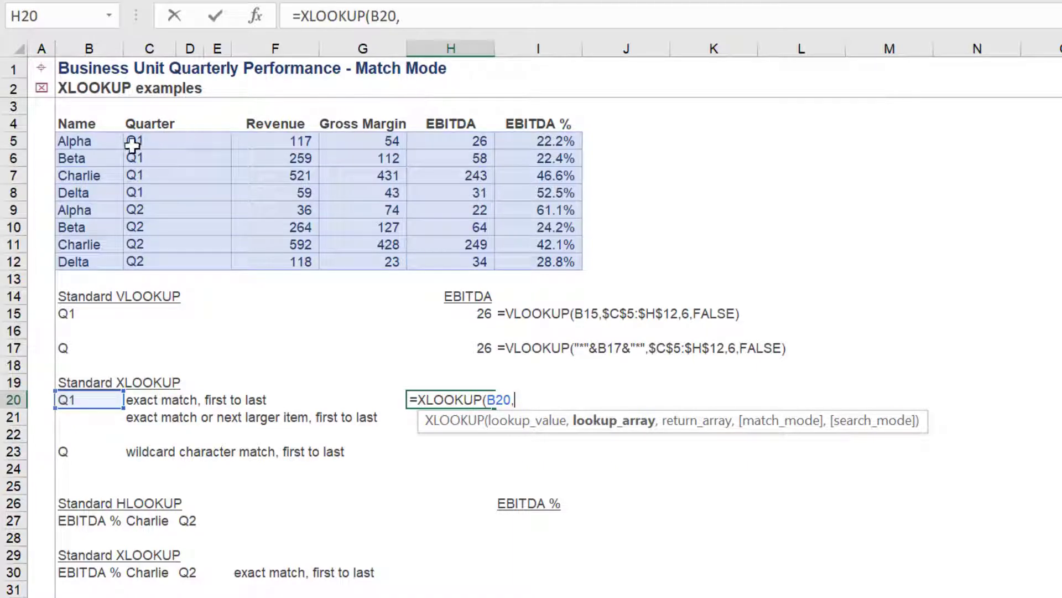
pyautogui.moveTo(134, 144); pyautogui.dragTo(145, 255)
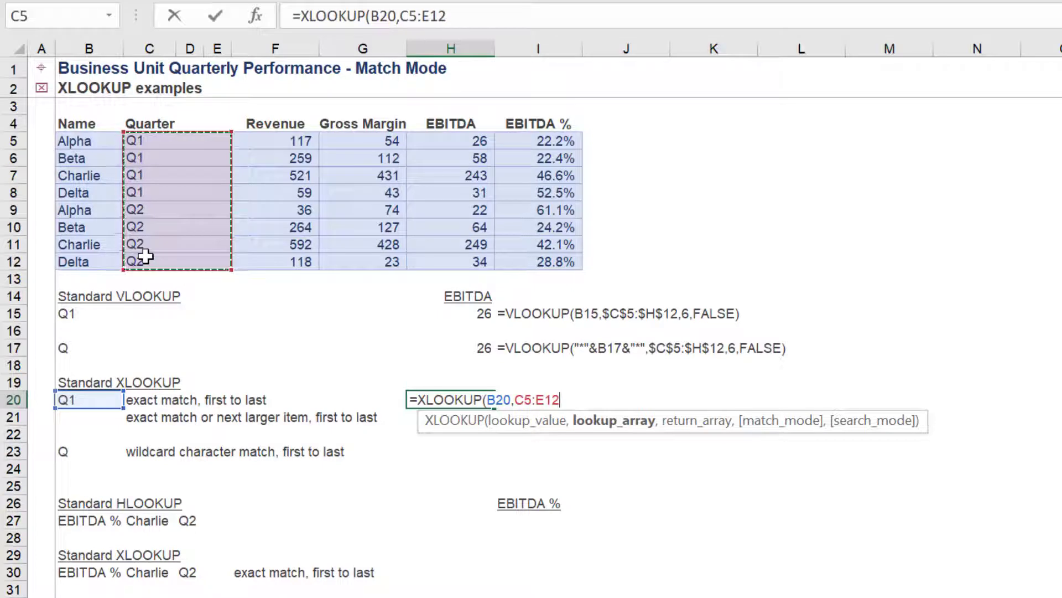
pyautogui.click(426, 16)
pyautogui.press('Delete')
pyautogui.write('C')
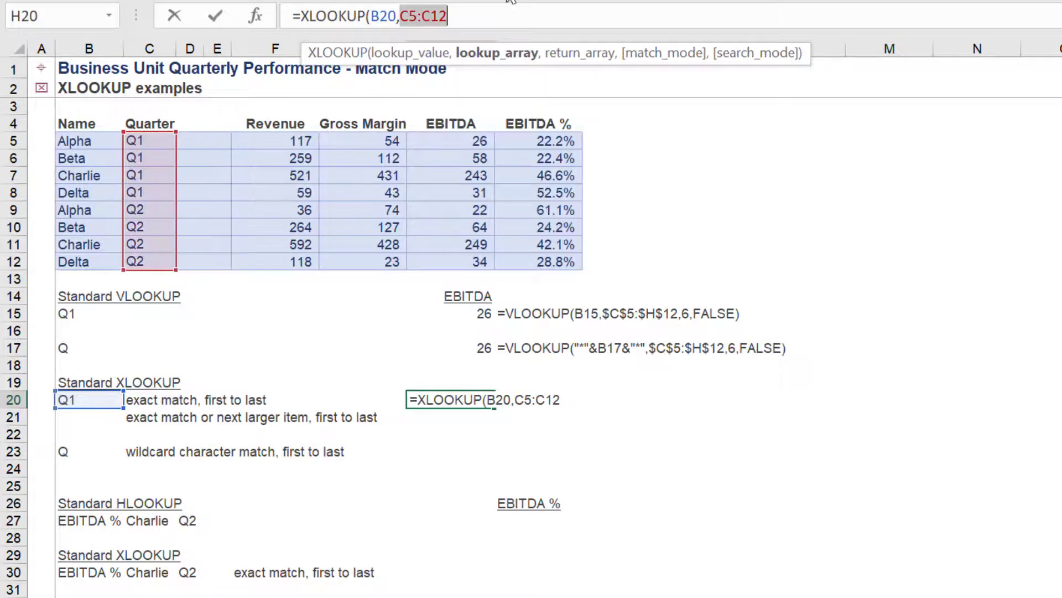
pyautogui.press('F4')
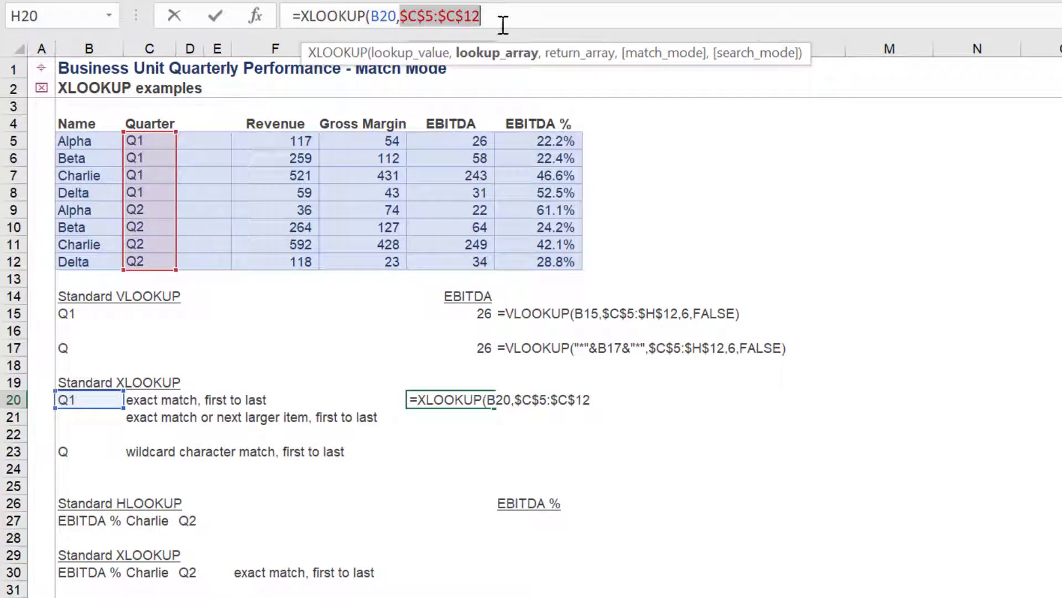
pyautogui.click(503, 25)
pyautogui.write(',')
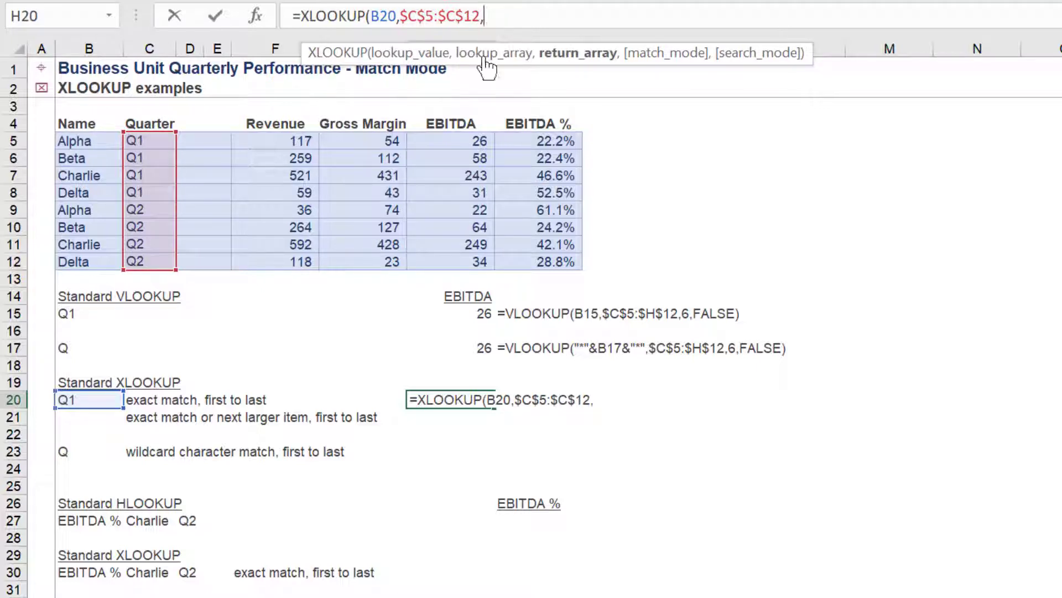
pyautogui.moveTo(435, 141); pyautogui.dragTo(436, 257)
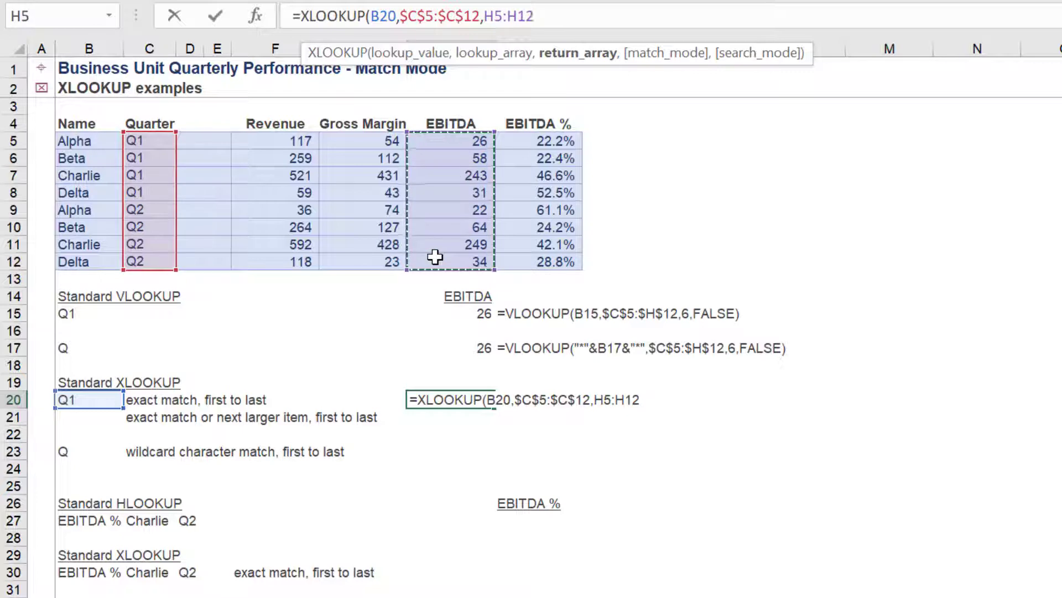
pyautogui.press('F4')
pyautogui.write(',')
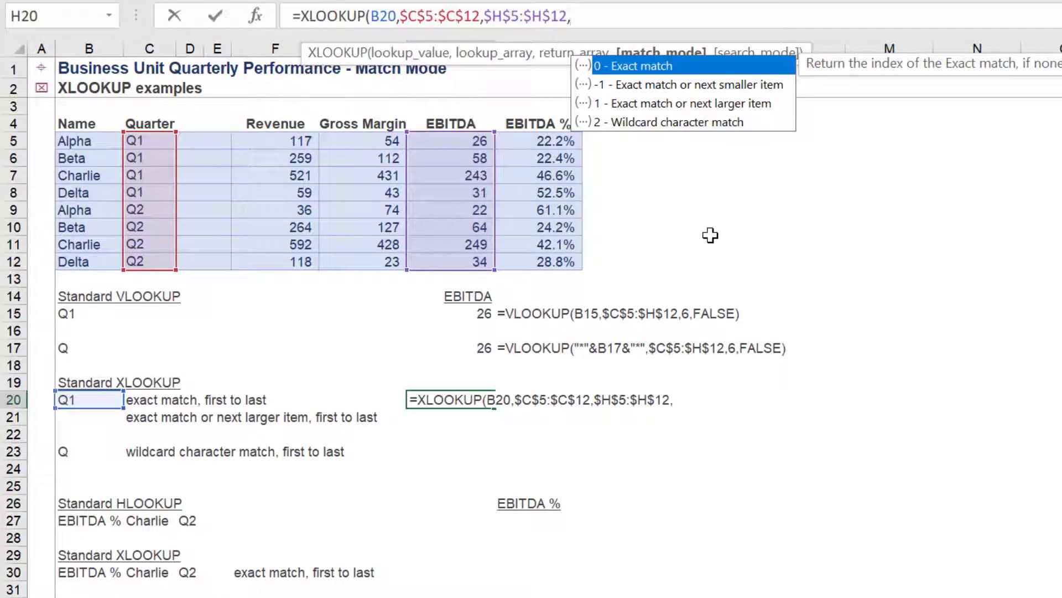
pyautogui.write(' 0,')
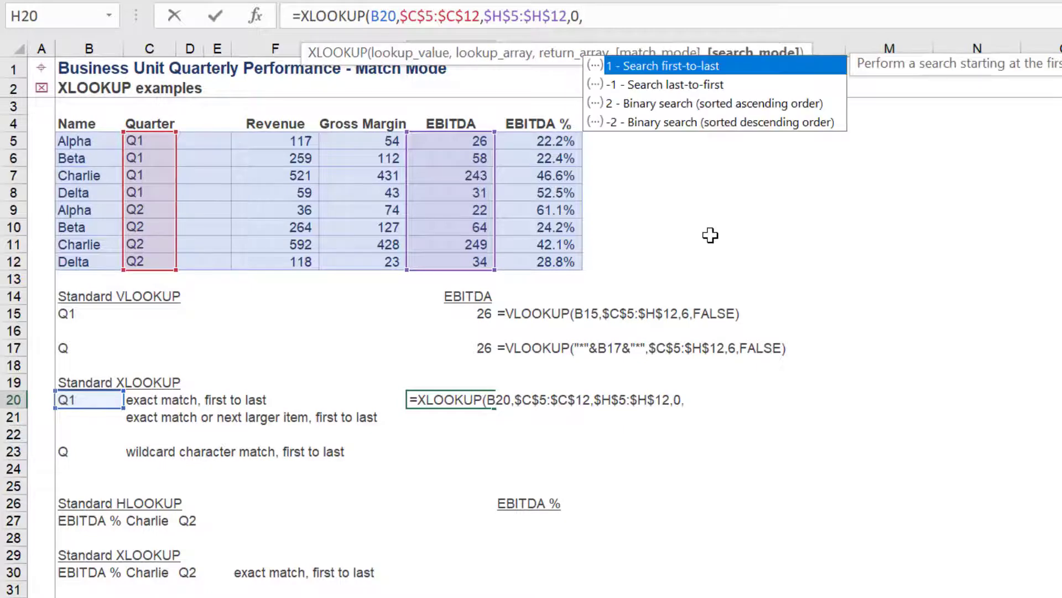
pyautogui.write('1)')
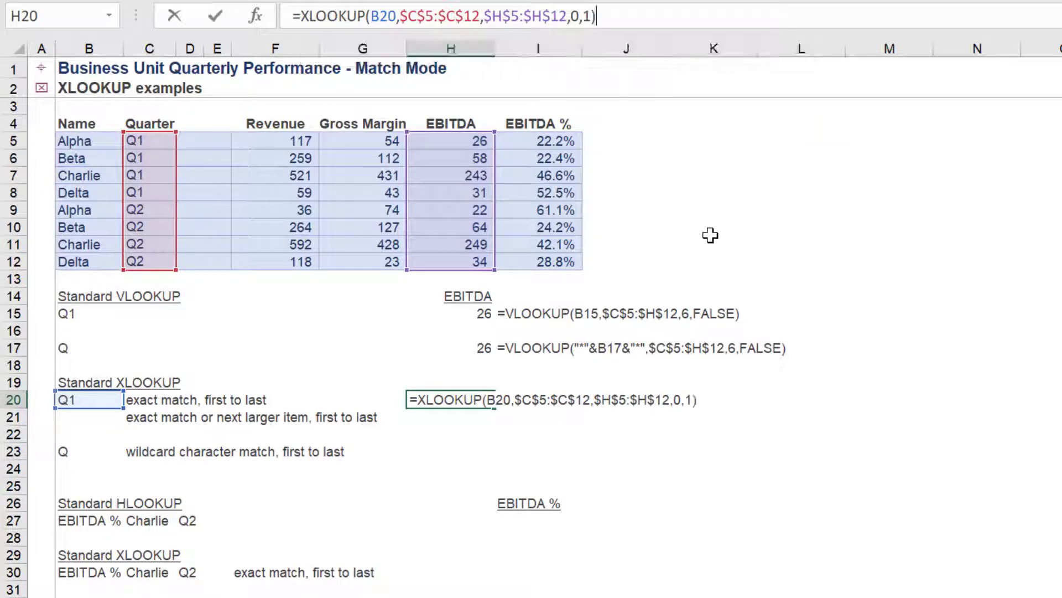
pyautogui.press('Return')
pyautogui.press('Up')
pyautogui.press('Right')
pyautogui.write('=formu')
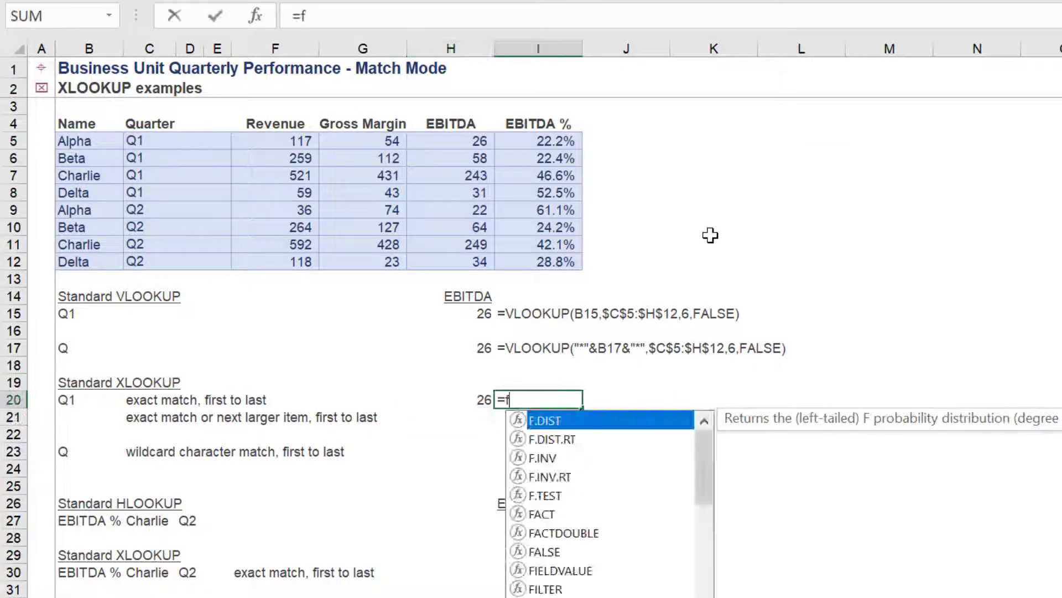
pyautogui.press('Tab')
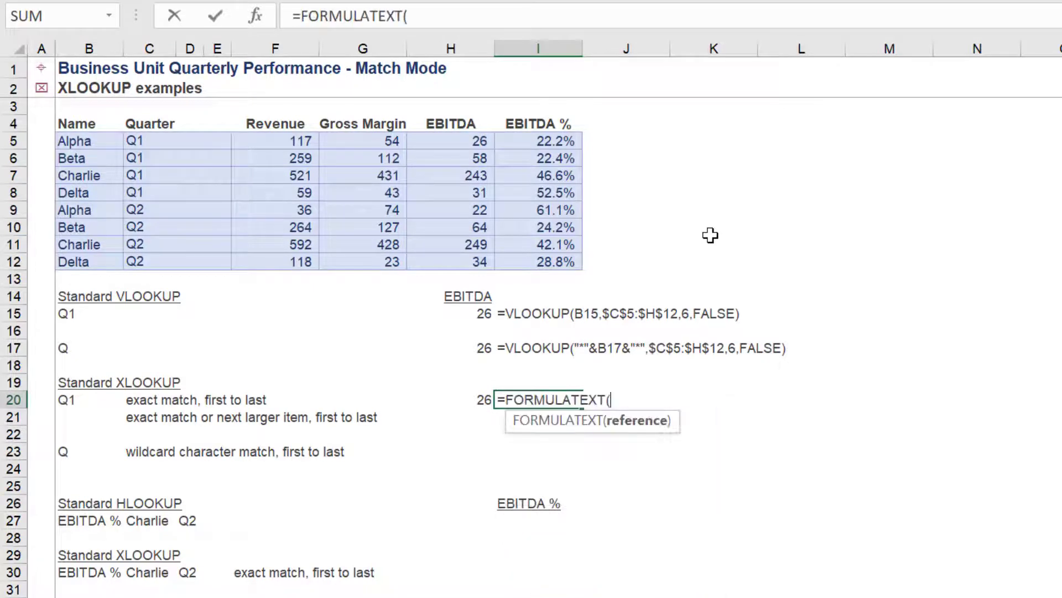
pyautogui.press('Left')
pyautogui.press('Return')
pyautogui.press('Left')
pyautogui.write('=xl')
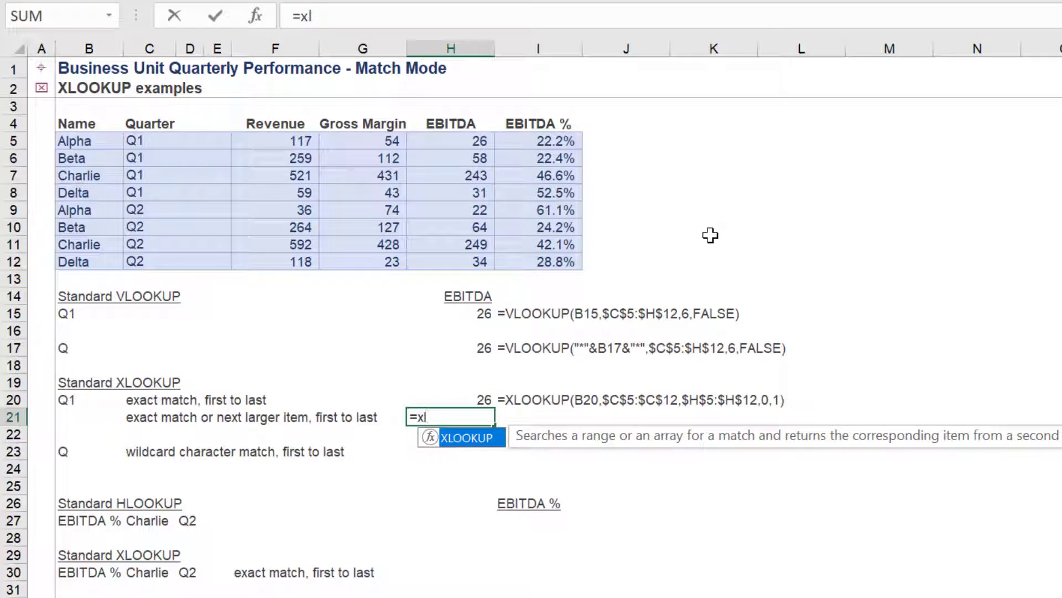
# Finish H21's XLOOKUP on B20 over $C$5:$C$12 and the EBITDA column, match mode 1, first-to-last.
pyautogui.press('Tab')
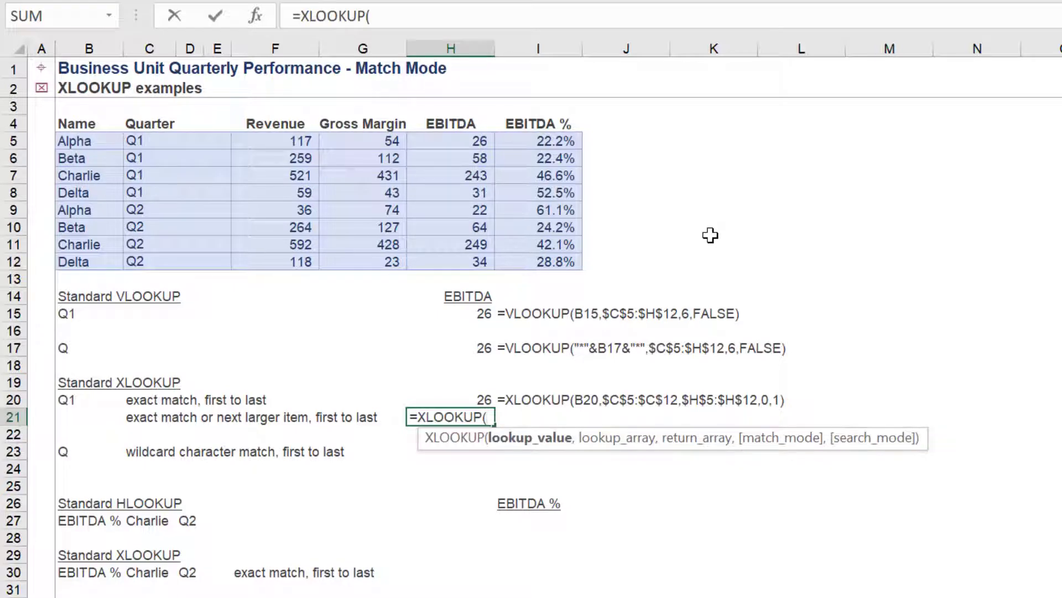
pyautogui.press('Left')
pyautogui.press('Left')
pyautogui.press('Left')
pyautogui.press('Left')
pyautogui.press('Left')
pyautogui.press('Left')
pyautogui.press('Up')
pyautogui.write(',')
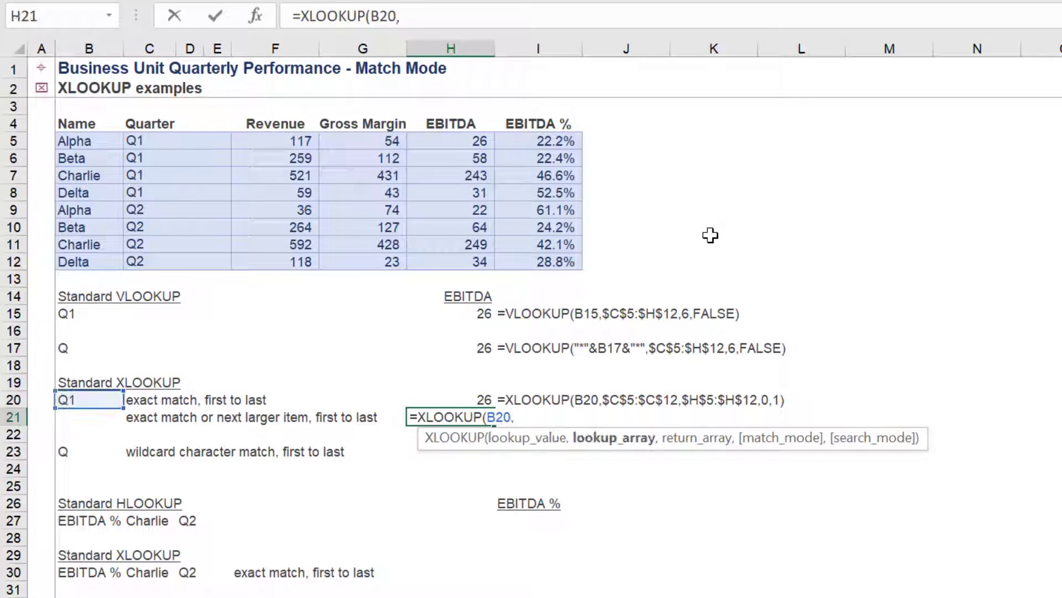
pyautogui.moveTo(160, 147); pyautogui.dragTo(166, 256)
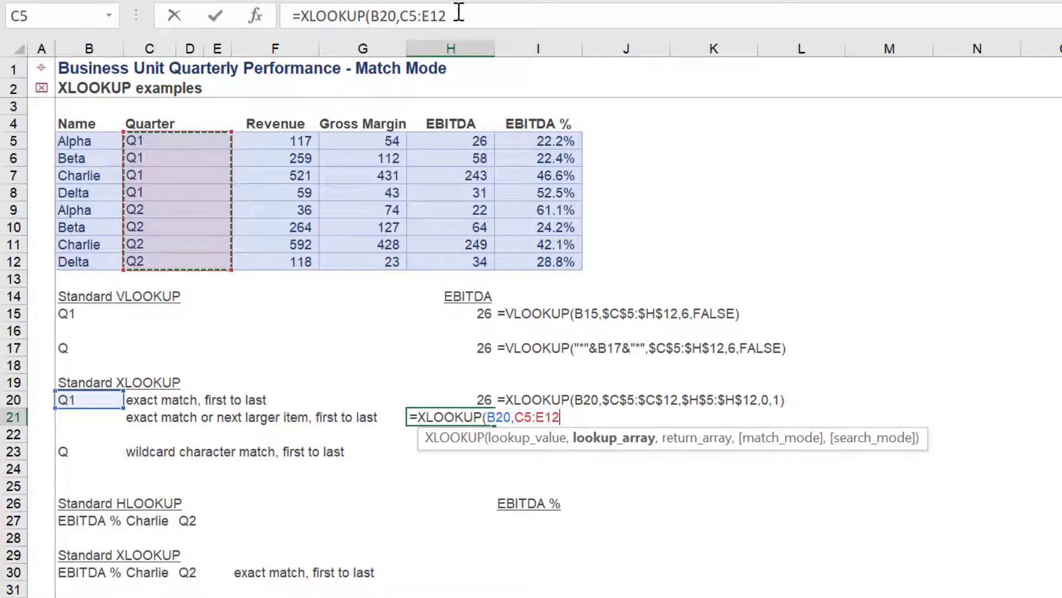
pyautogui.press('F4')
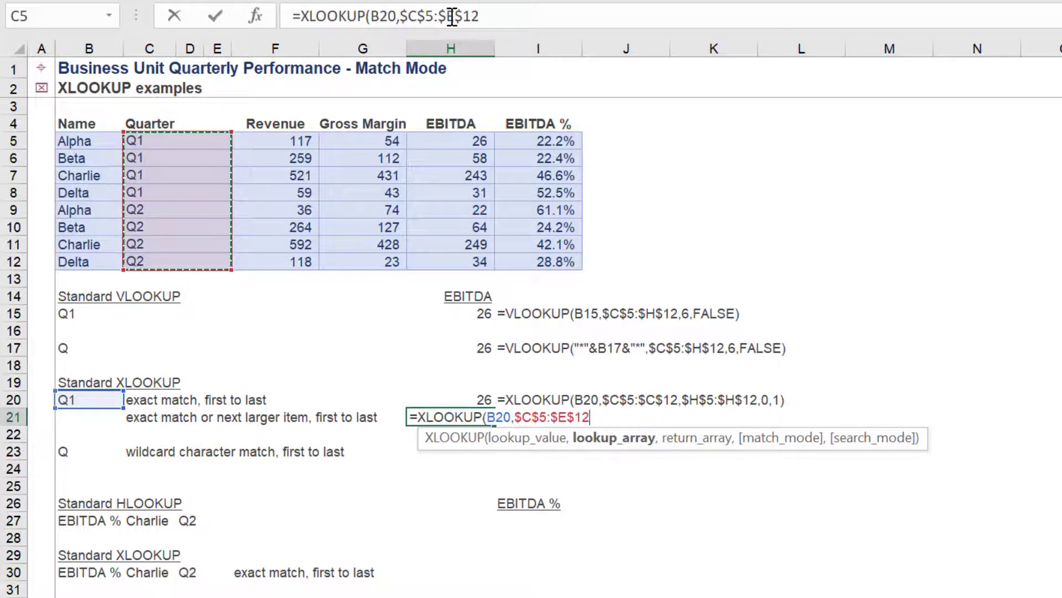
pyautogui.click(449, 16)
pyautogui.press('Delete')
pyautogui.write('C$12')
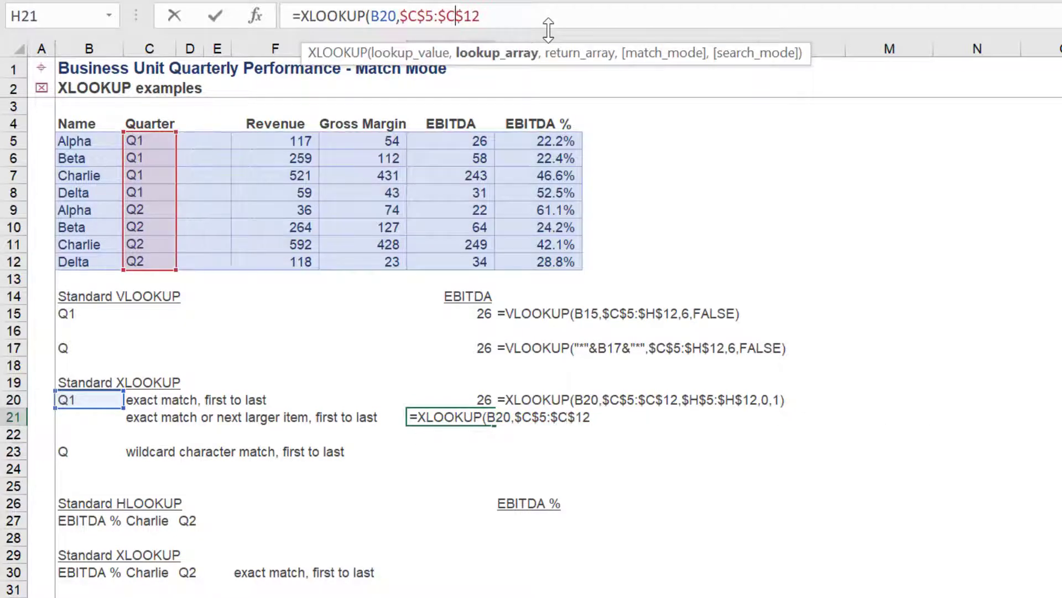
pyautogui.write(',')
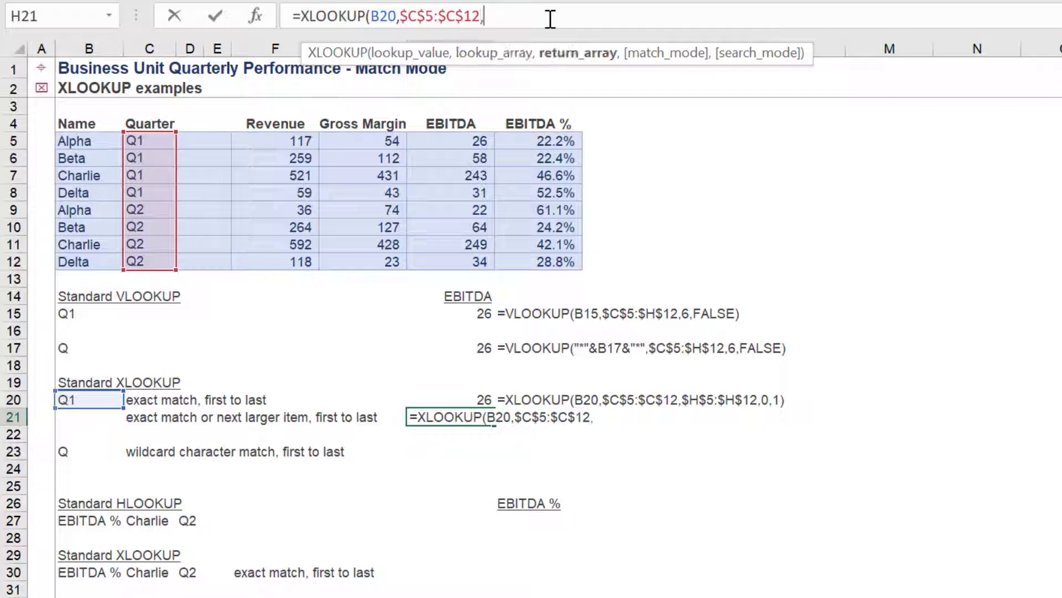
pyautogui.moveTo(440, 140); pyautogui.dragTo(434, 263)
pyautogui.press('F4')
pyautogui.write(',')
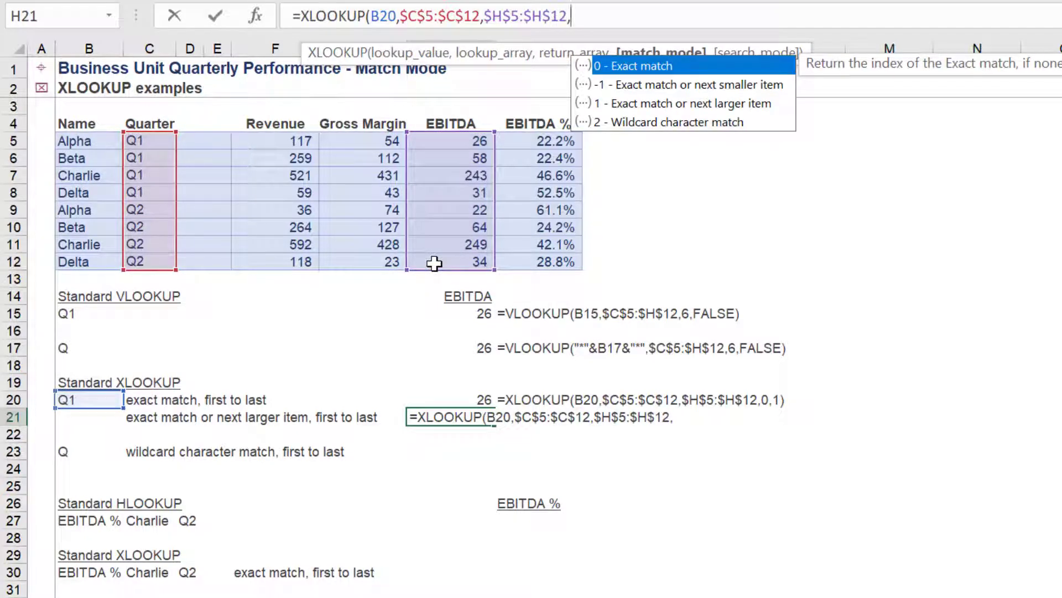
pyautogui.press('Down')
pyautogui.press('Down')
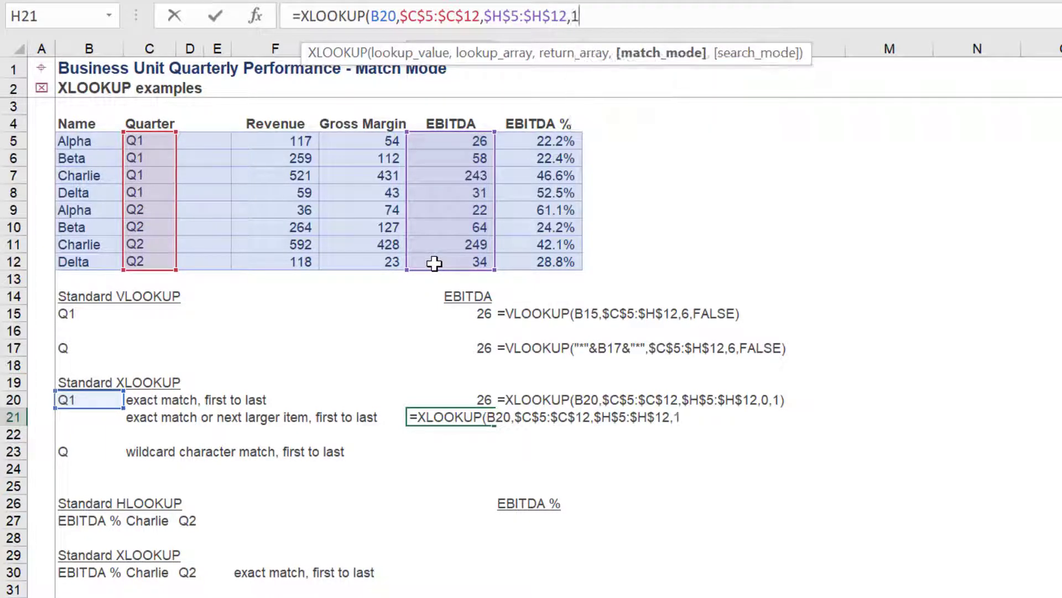
pyautogui.write(',')
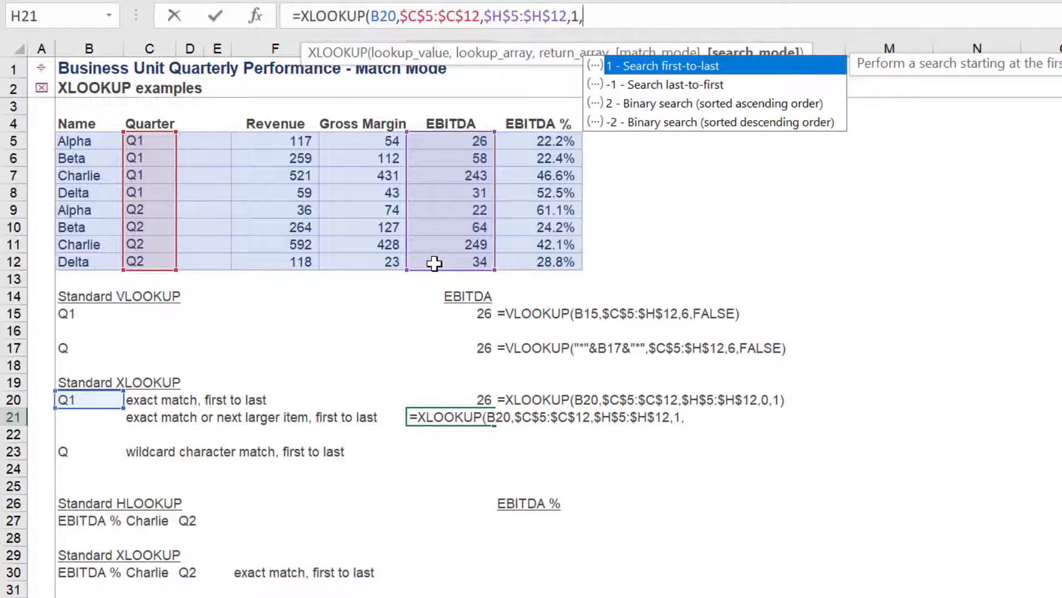
pyautogui.write('1')
pyautogui.write(')')
pyautogui.press('Return')
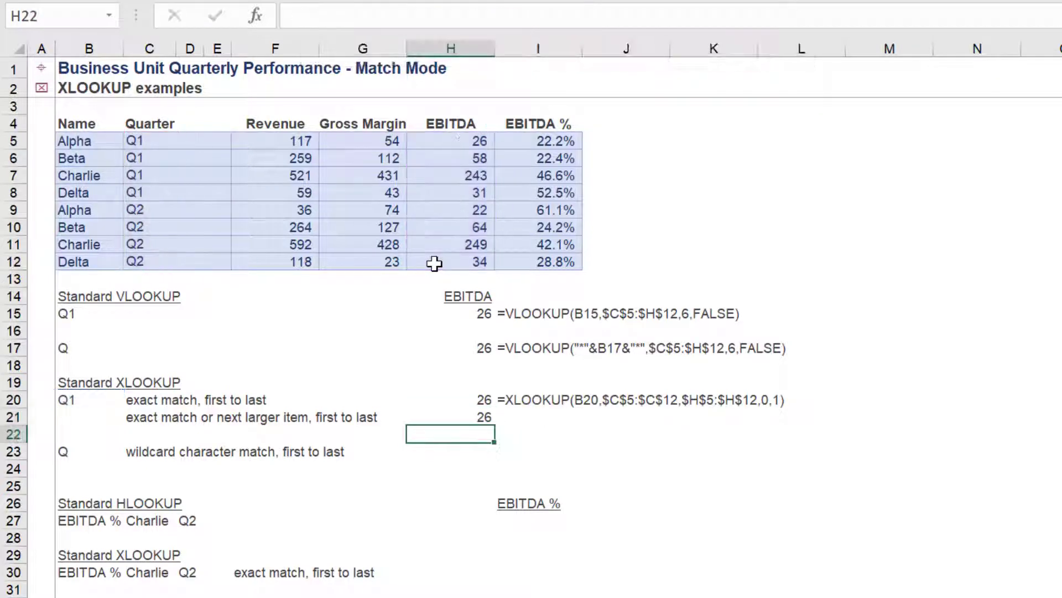
# Fill the FORMULATEXT formula from I20 down into I21.
pyautogui.press('Up')
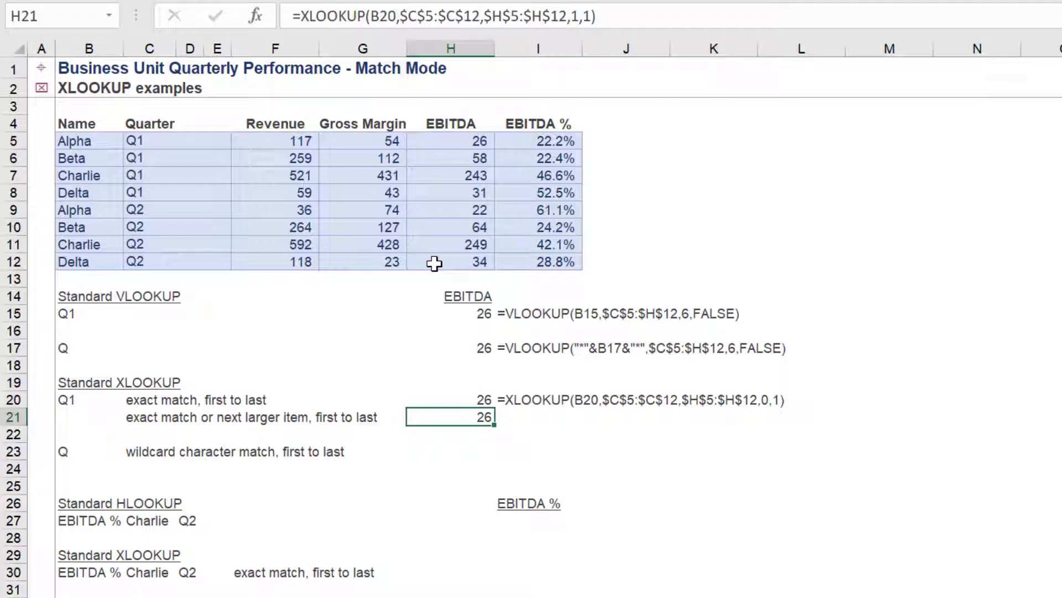
pyautogui.press('Right')
pyautogui.press('Up')
pyautogui.hotkey('shift', 'Down')
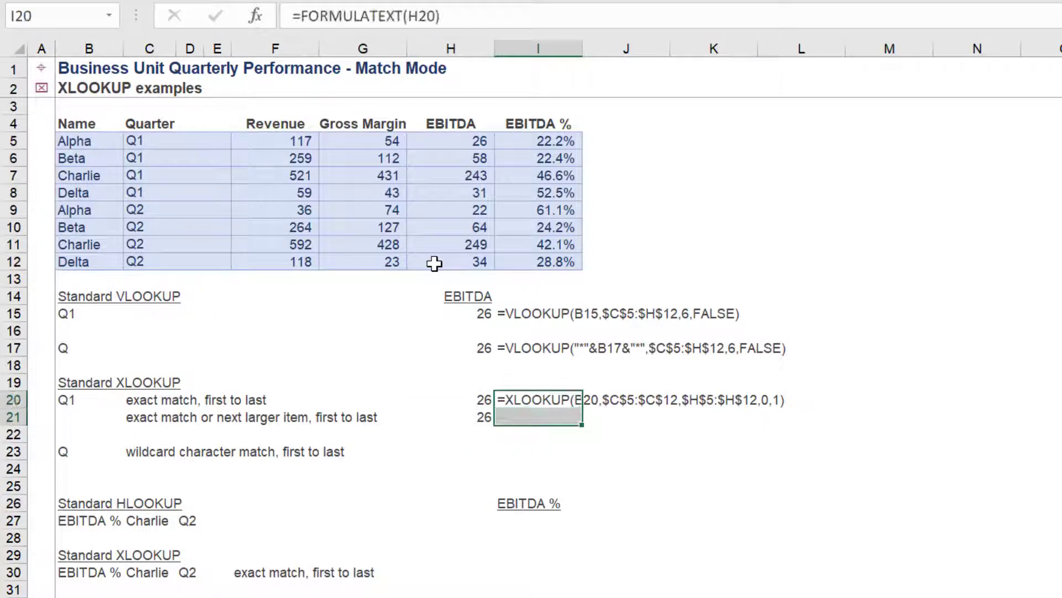
pyautogui.hotkey('ctrl', 'd')
pyautogui.press('Down')
pyautogui.press('Left')
pyautogui.press('Down')
pyautogui.press('Down')
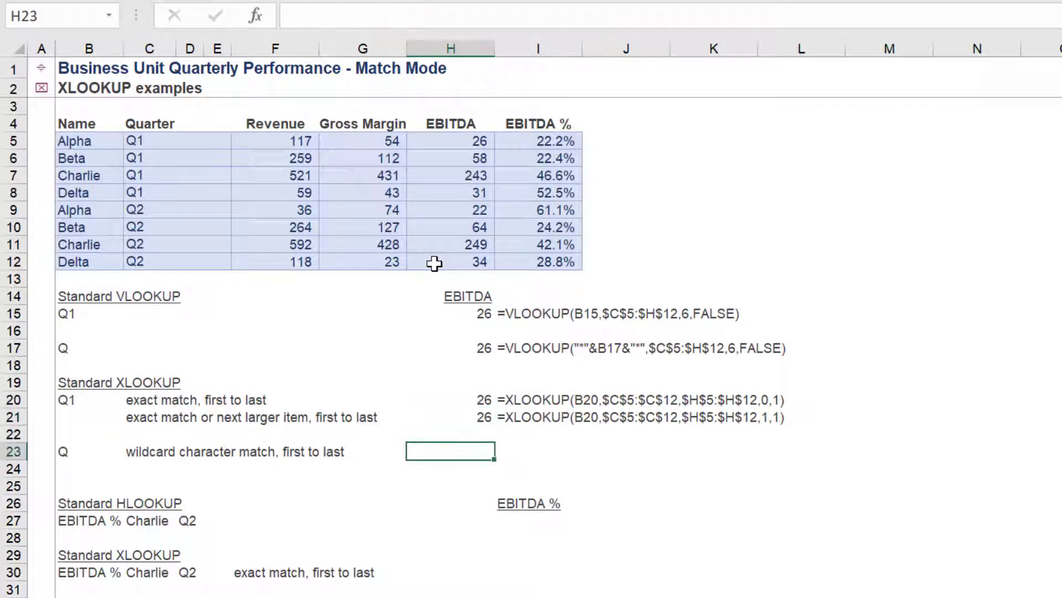
# Start H23's XLOOKUP with wildcard lookup text on B23 and lookup range $C$5:$C$12.
pyautogui.write('=xl')
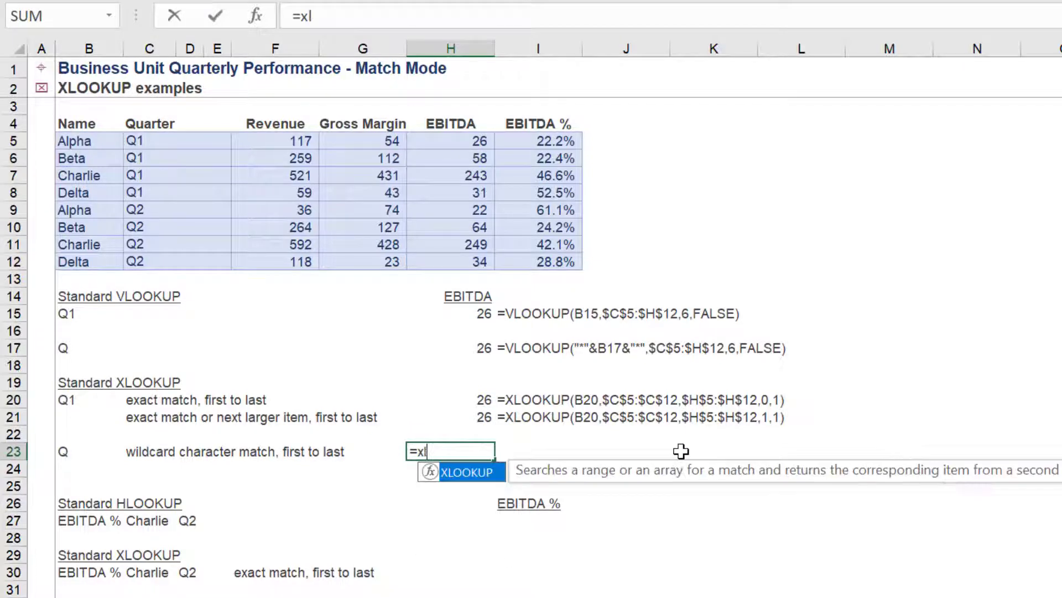
pyautogui.press('Tab')
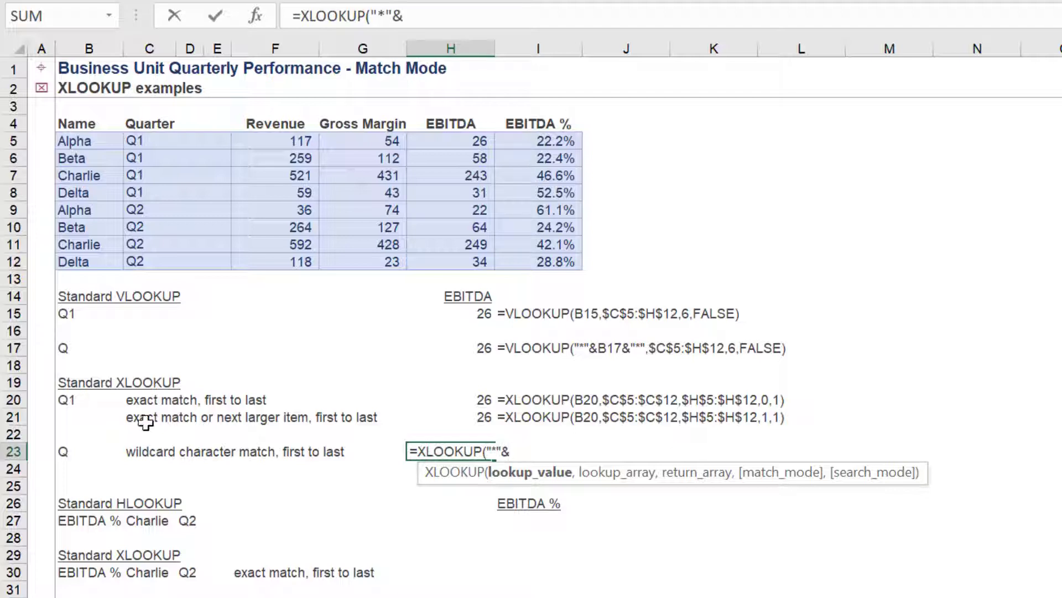
pyautogui.click(61, 451)
pyautogui.write('&')
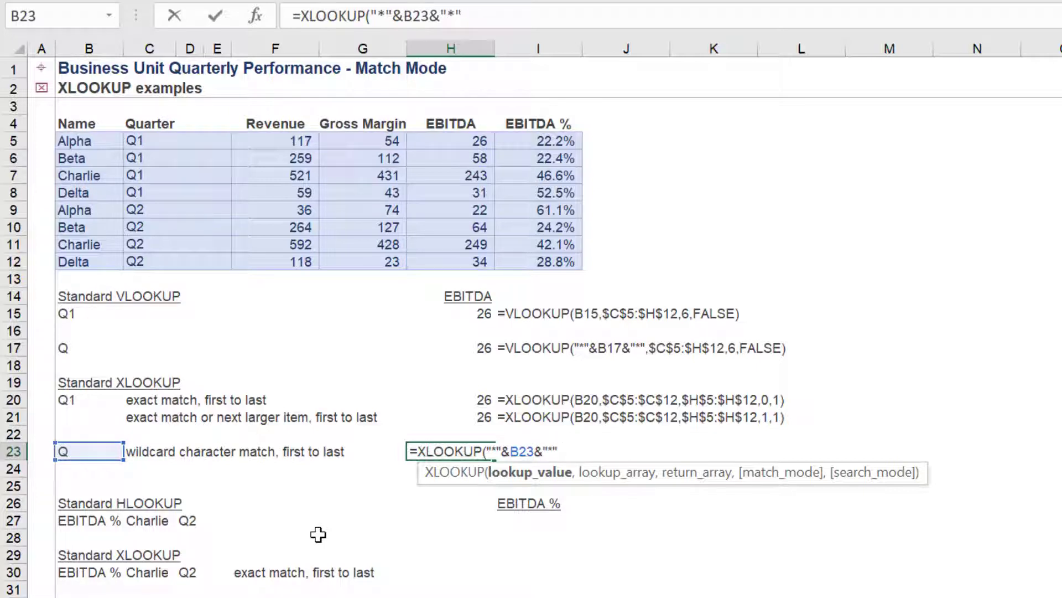
pyautogui.write('"*",')
pyautogui.moveTo(144, 139); pyautogui.dragTo(143, 260)
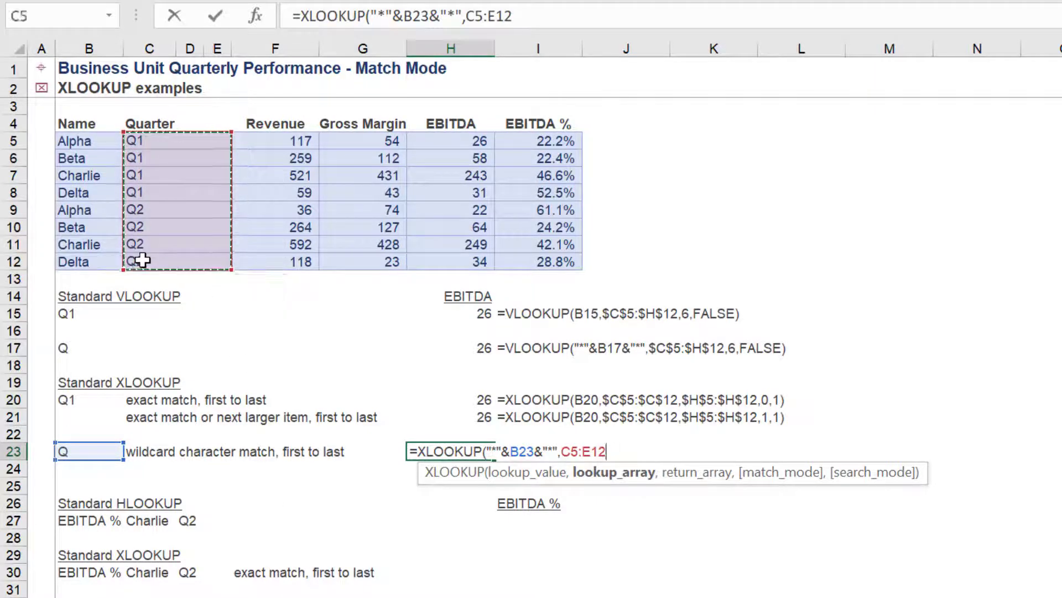
pyautogui.press('F4')
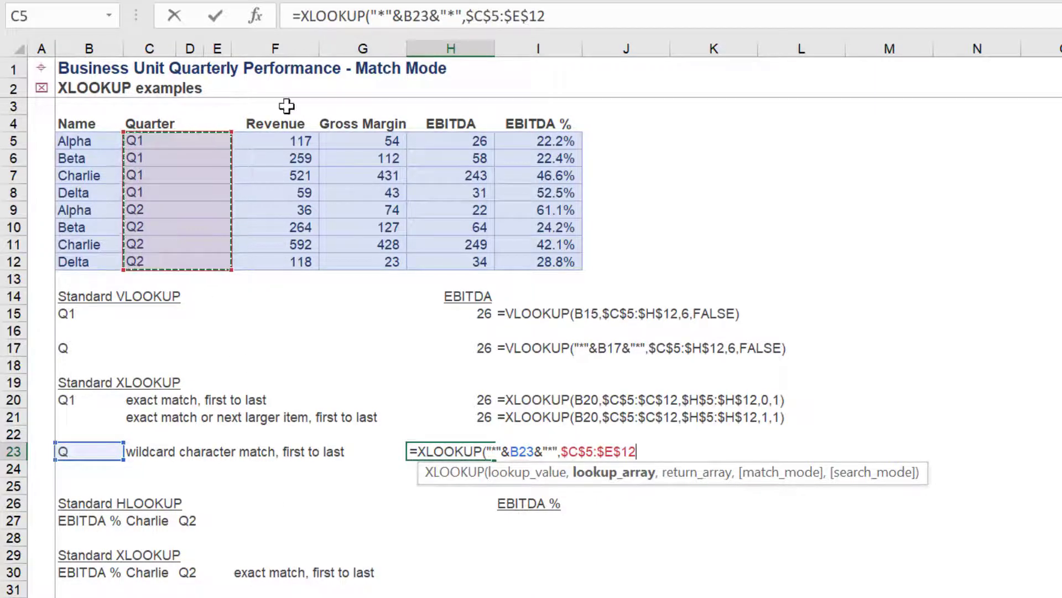
pyautogui.click(517, 16)
pyautogui.press('BackSpace')
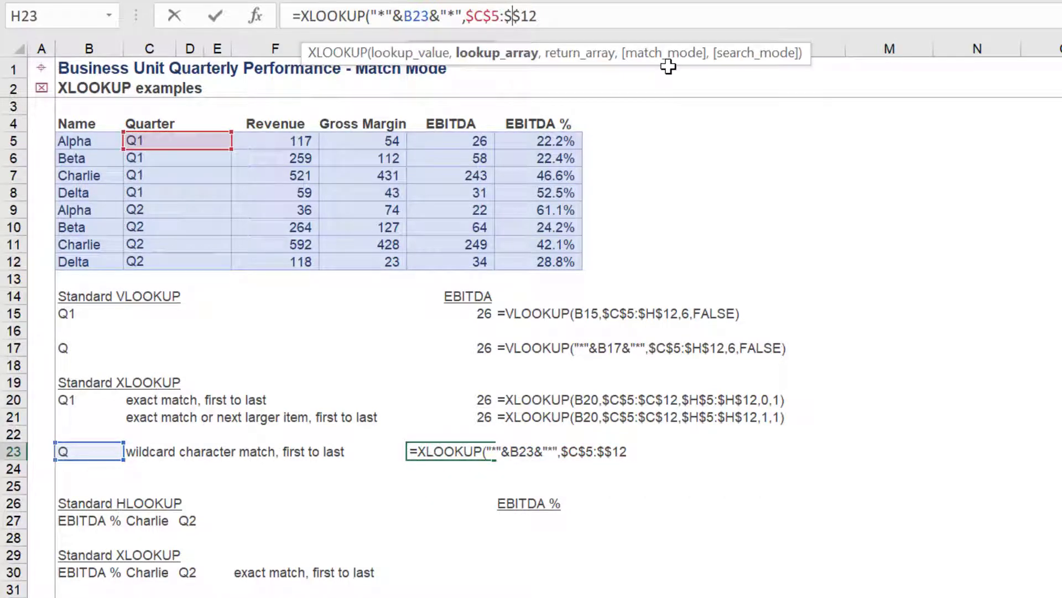
pyautogui.write('C$12')
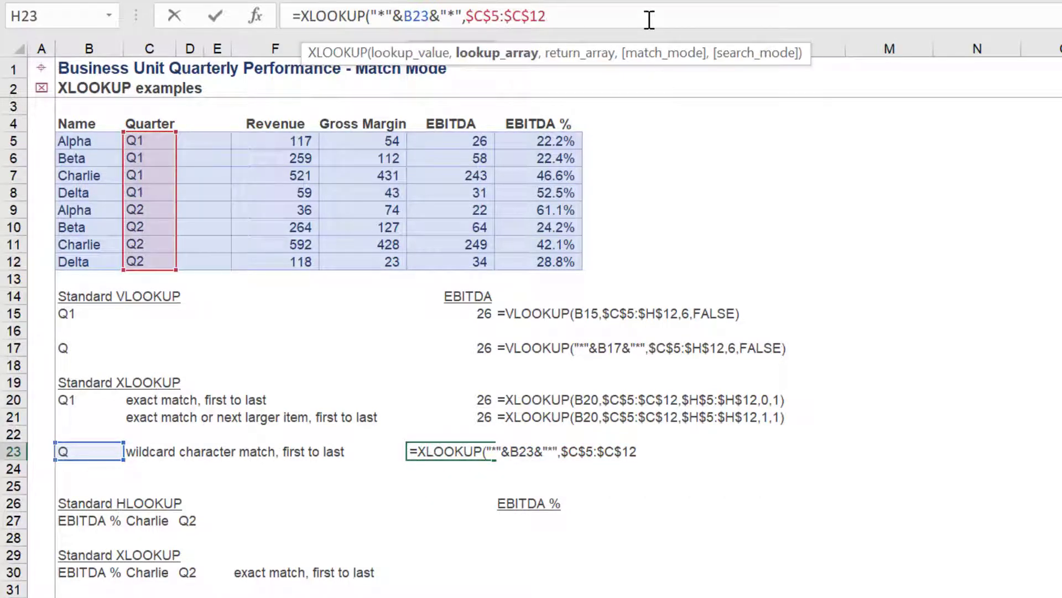
pyautogui.write(',')
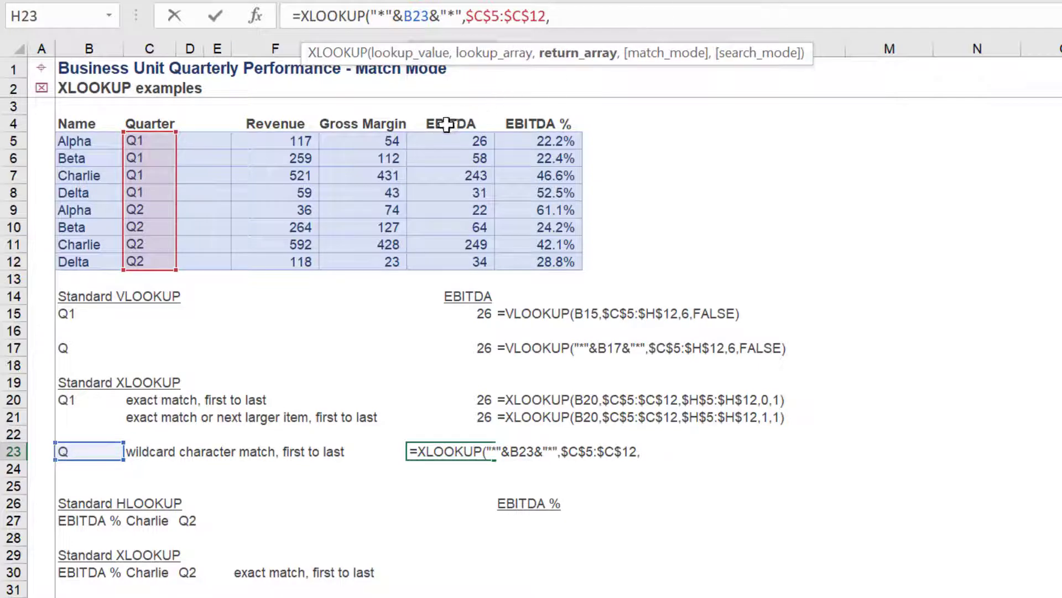
# Add return range $H$5:$H$12, wildcard match mode 2 and first-to-last search, and enter it.
pyautogui.moveTo(437, 137); pyautogui.dragTo(437, 260)
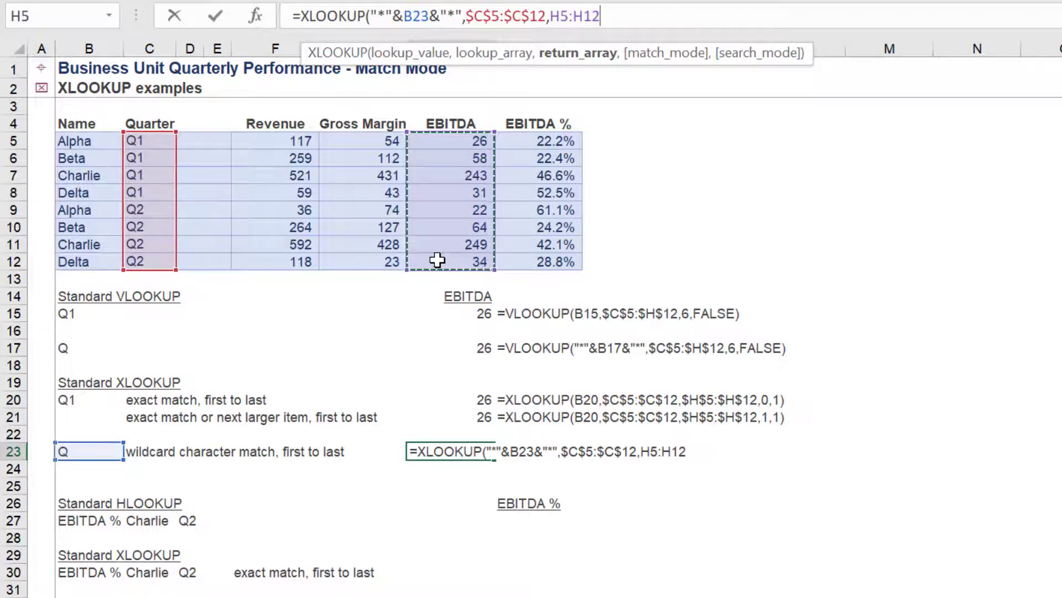
pyautogui.press('F4')
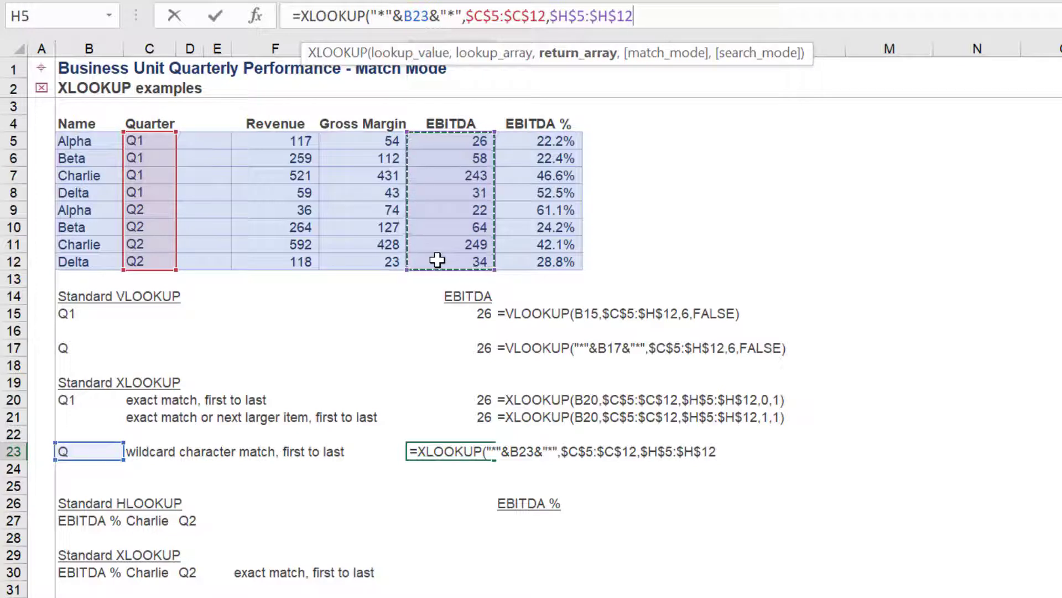
pyautogui.write(',')
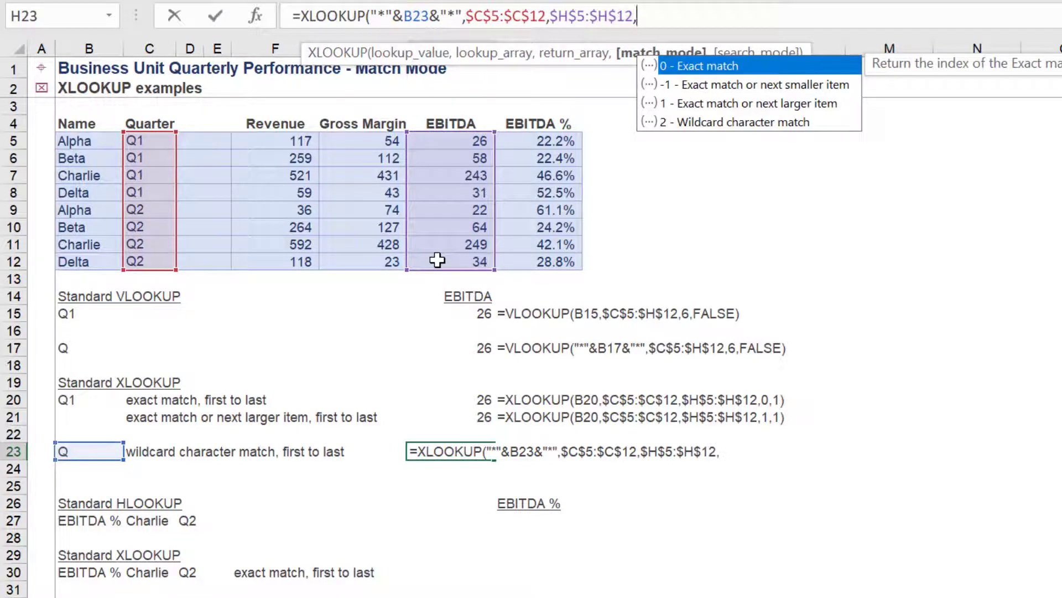
pyautogui.press('Down')
pyautogui.press('Down')
pyautogui.press('Down')
pyautogui.press('Tab')
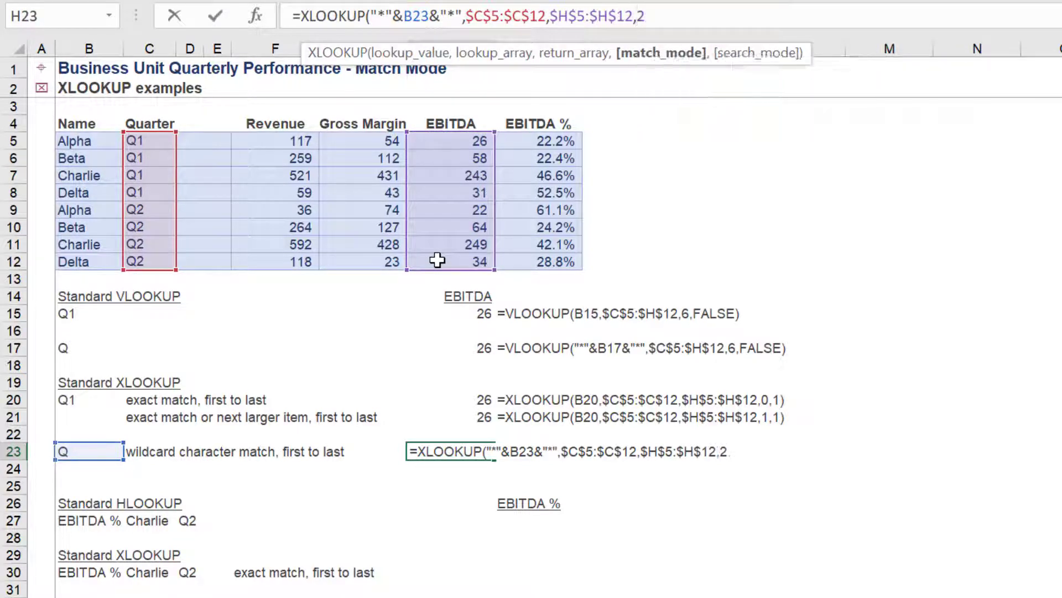
pyautogui.write(',')
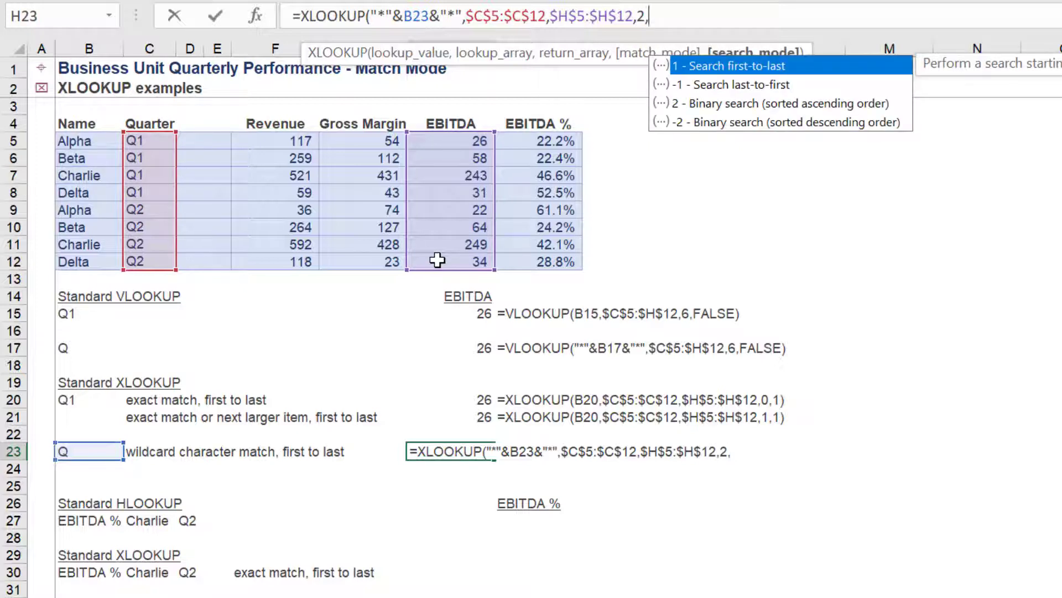
pyautogui.press('Tab')
pyautogui.press('Return')
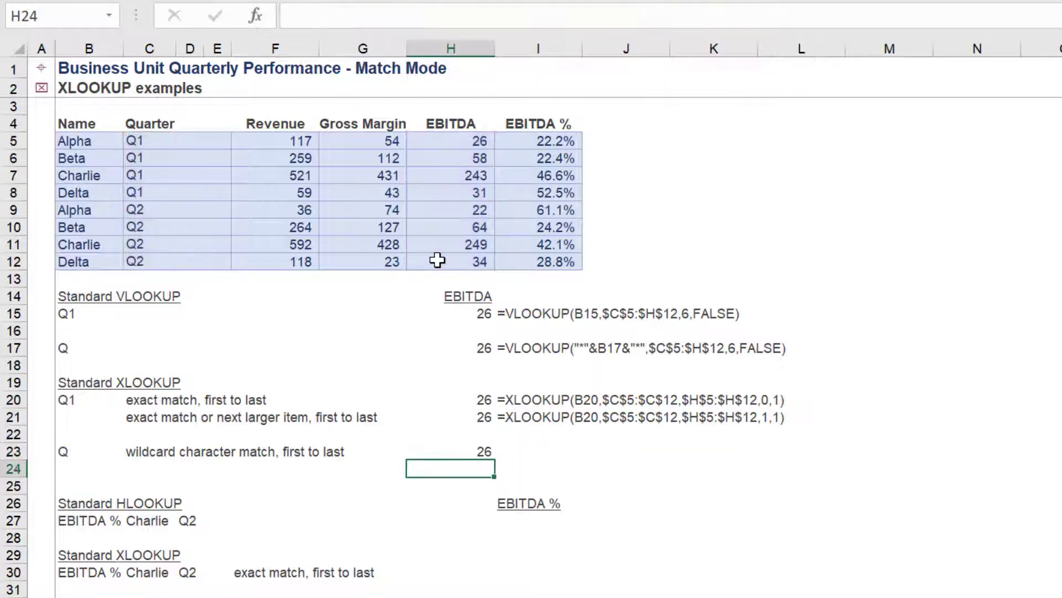
# Copy I21's FORMULATEXT formula into I23.
pyautogui.press('Up')
pyautogui.press('Right')
pyautogui.press('Up')
pyautogui.press('Up')
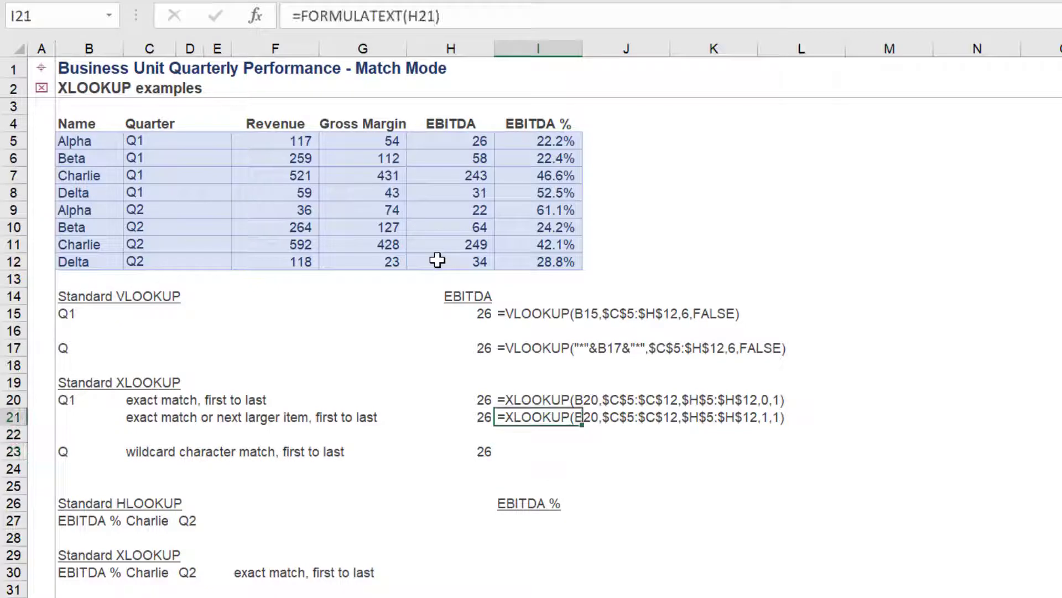
pyautogui.hotkey('ctrl', 'c')
pyautogui.press('Down')
pyautogui.press('Down')
pyautogui.hotkey('ctrl', 'v')
pyautogui.press('Left')
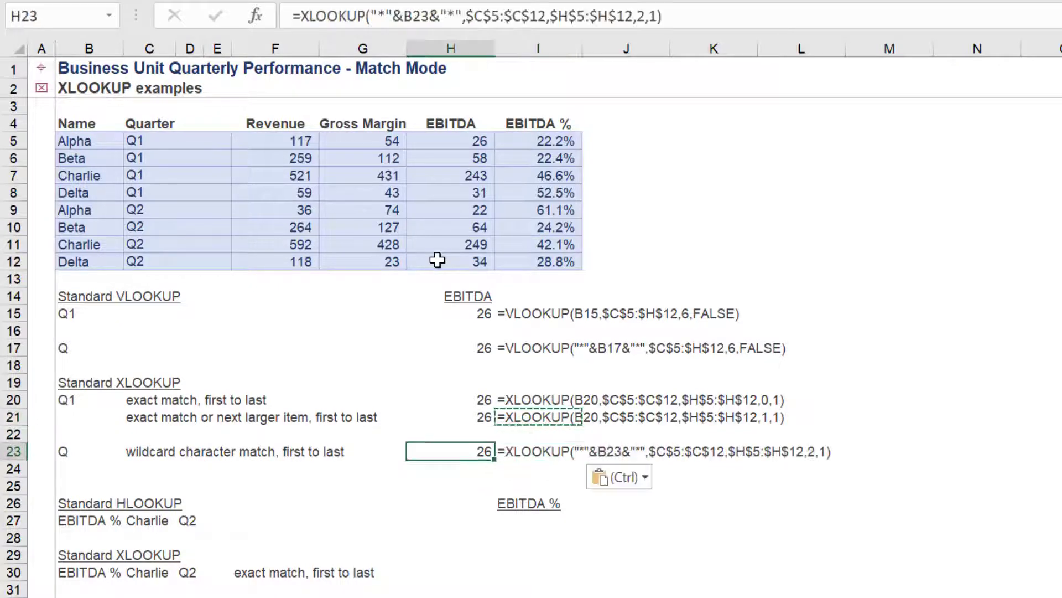
# Review the XLOOKUP formulas in H23, H20 and H21 without changing them.
pyautogui.click(794, 10)
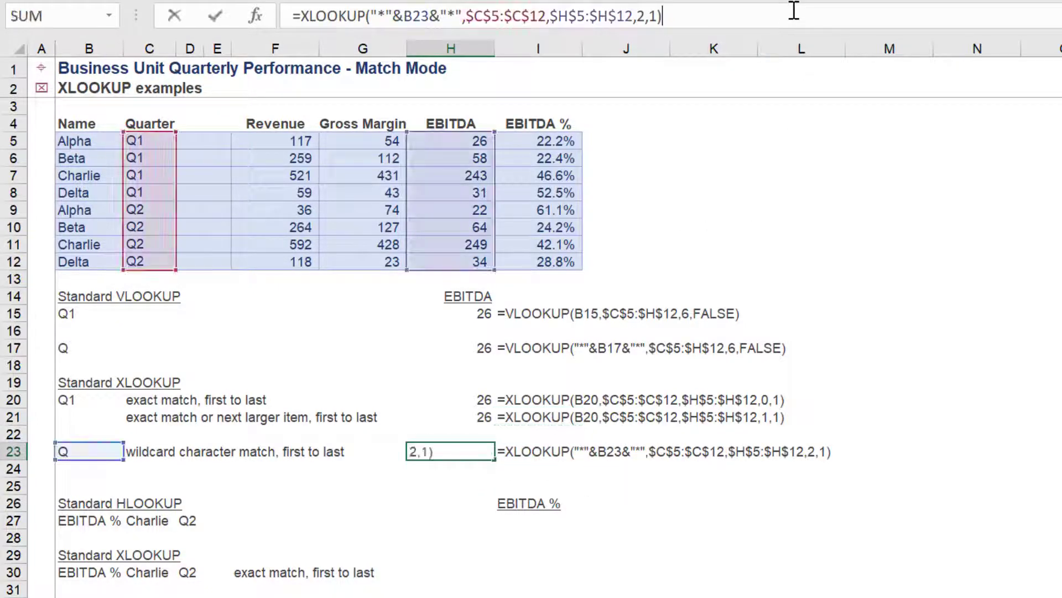
pyautogui.press('Escape')
pyautogui.press('Up')
pyautogui.press('Up')
pyautogui.press('Up')
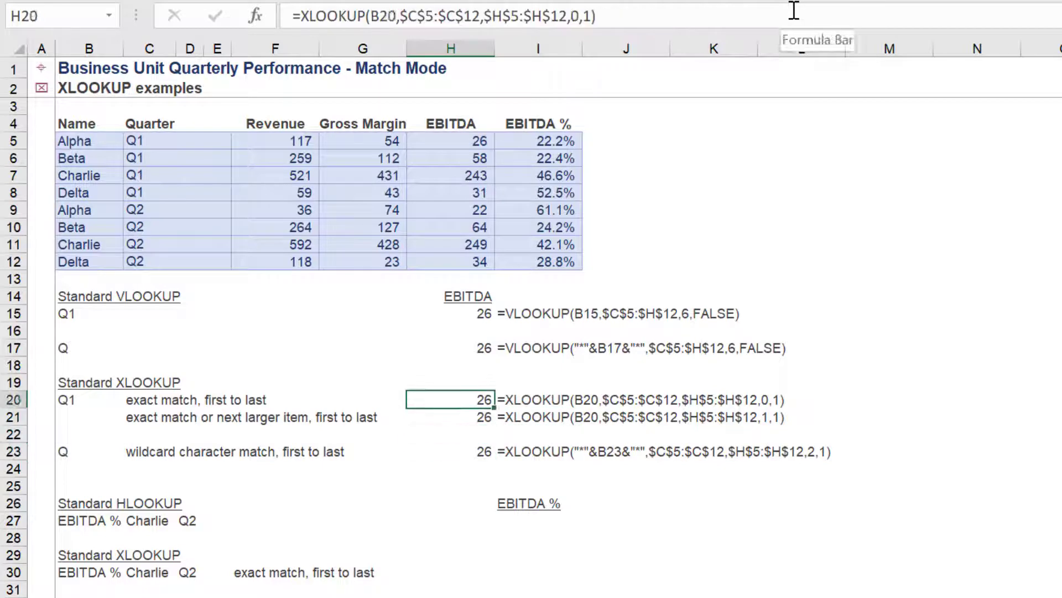
pyautogui.click(794, 10)
pyautogui.press('Escape')
pyautogui.press('Down')
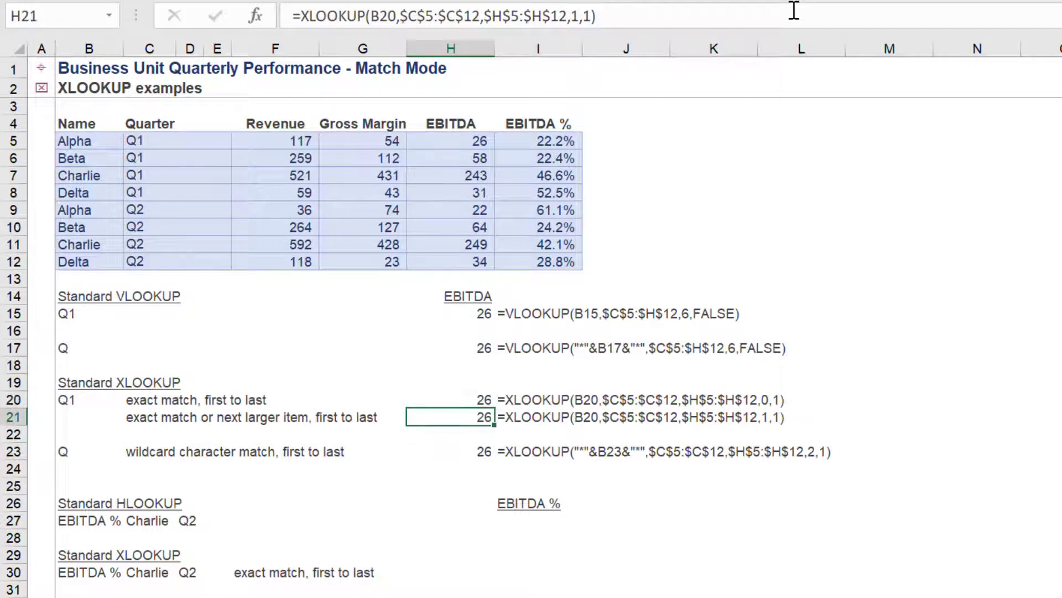
pyautogui.click(794, 10)
pyautogui.press('Escape')
pyautogui.press('Down')
pyautogui.press('Down')
pyautogui.press('Down')
pyautogui.press('Down')
pyautogui.press('Down')
pyautogui.press('Down')
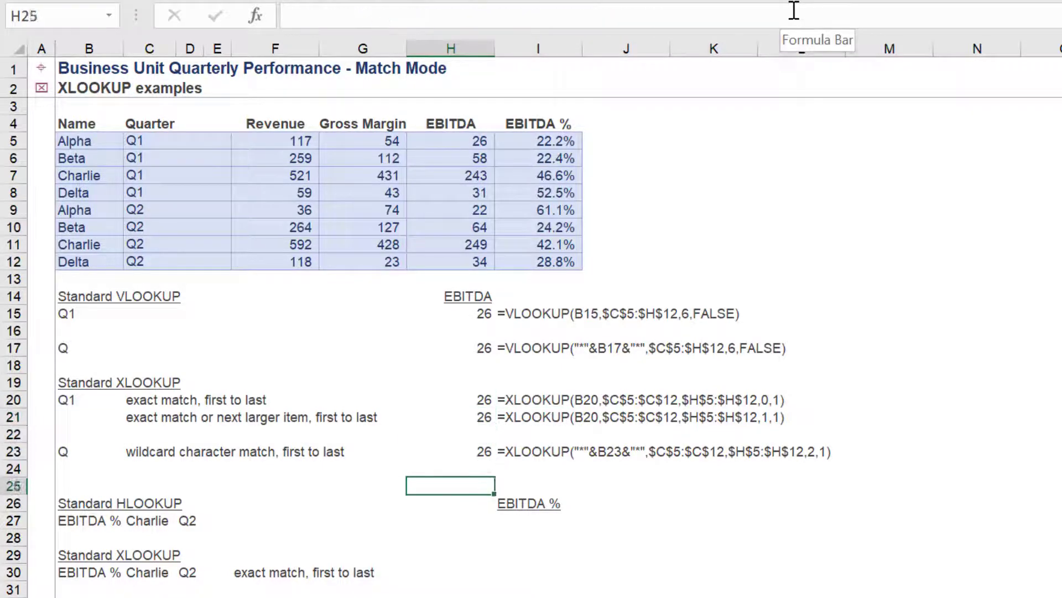
pyautogui.press('Right')
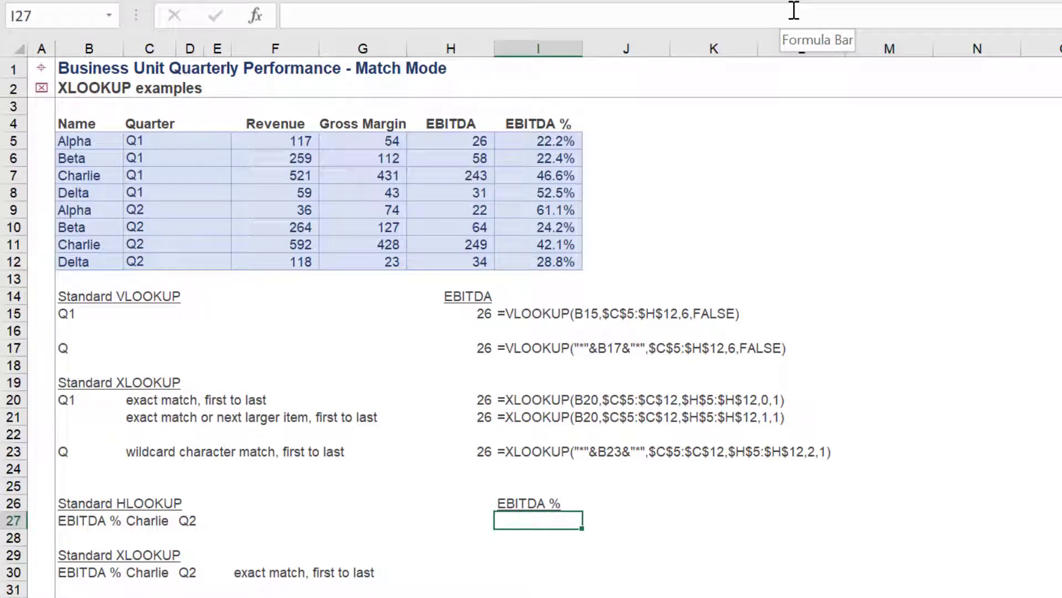
# Enter =HLOOKUP(B27,$B$4:$I$11,8,FALSE) in I27, returning 42%.
pyautogui.write('=hlo')
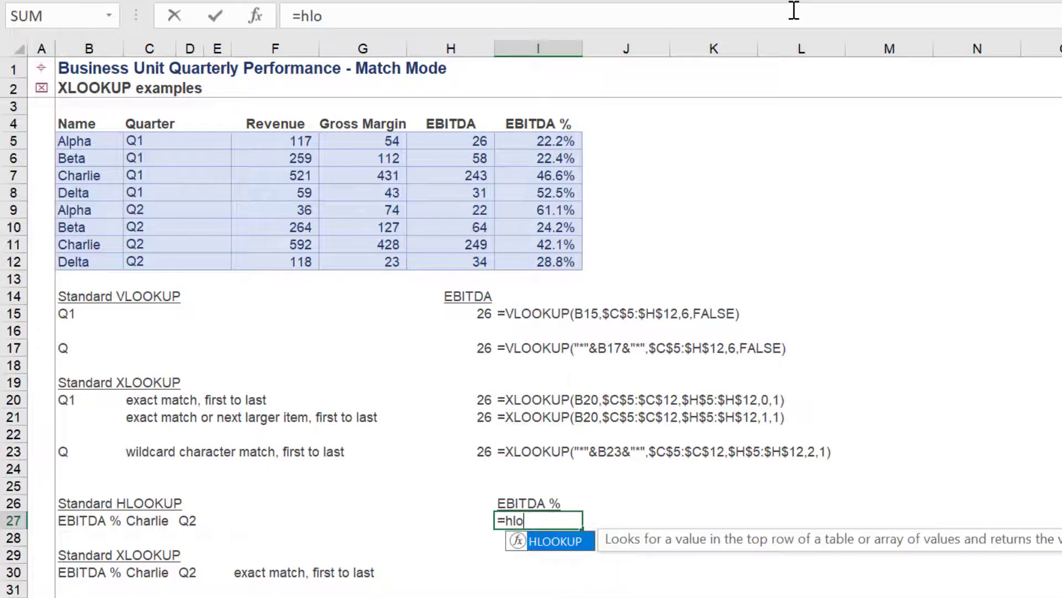
pyautogui.press('Tab')
pyautogui.press('Left')
pyautogui.press('Left')
pyautogui.press('Left')
pyautogui.press('Left')
pyautogui.press('Left')
pyautogui.press('Left')
pyautogui.press('Left')
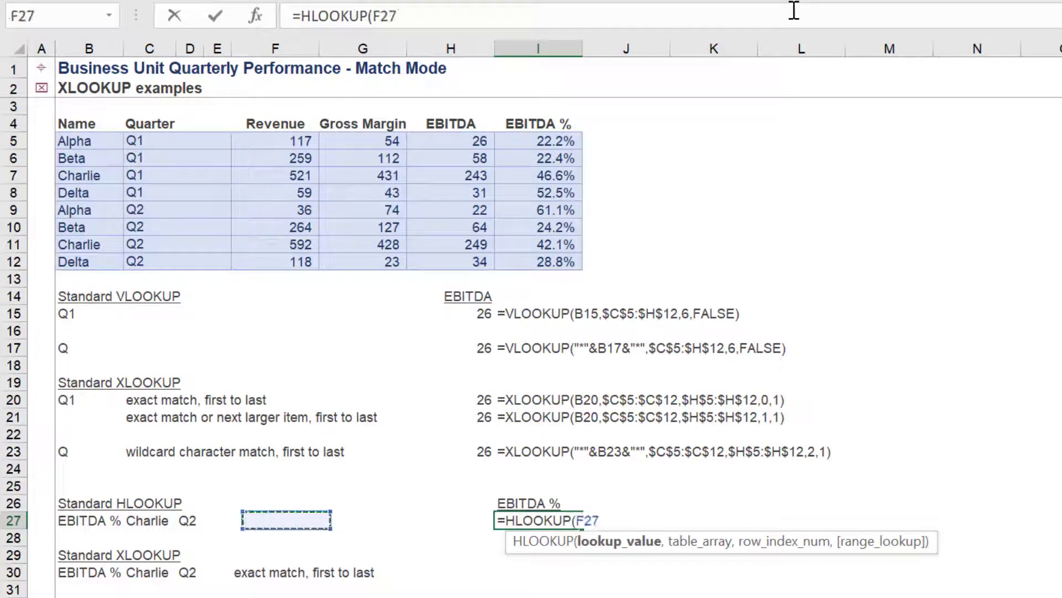
pyautogui.write(',')
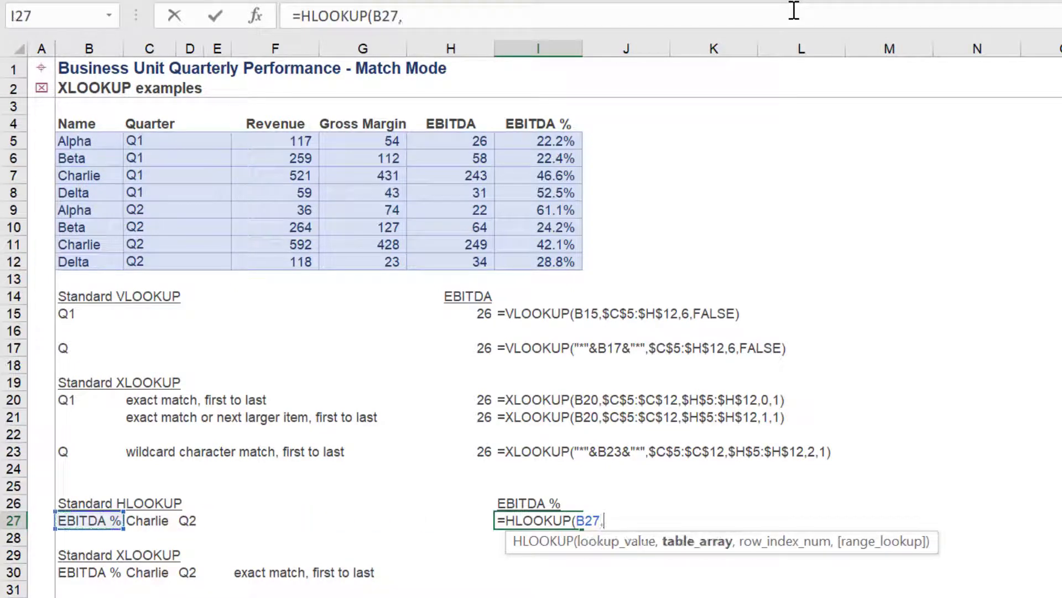
pyautogui.moveTo(90, 120); pyautogui.dragTo(543, 243)
pyautogui.press('F4')
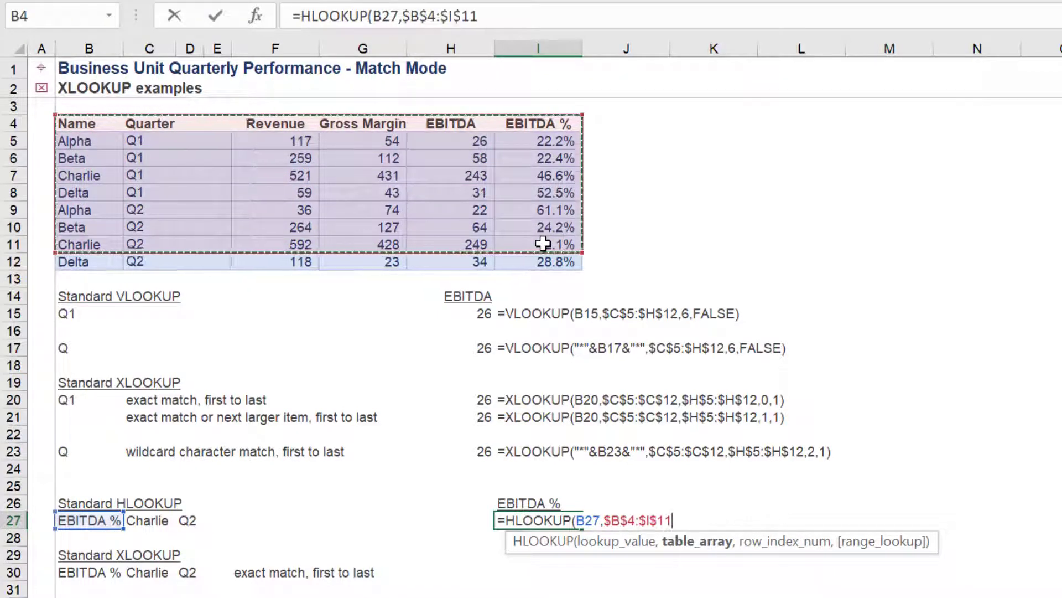
pyautogui.write(',8')
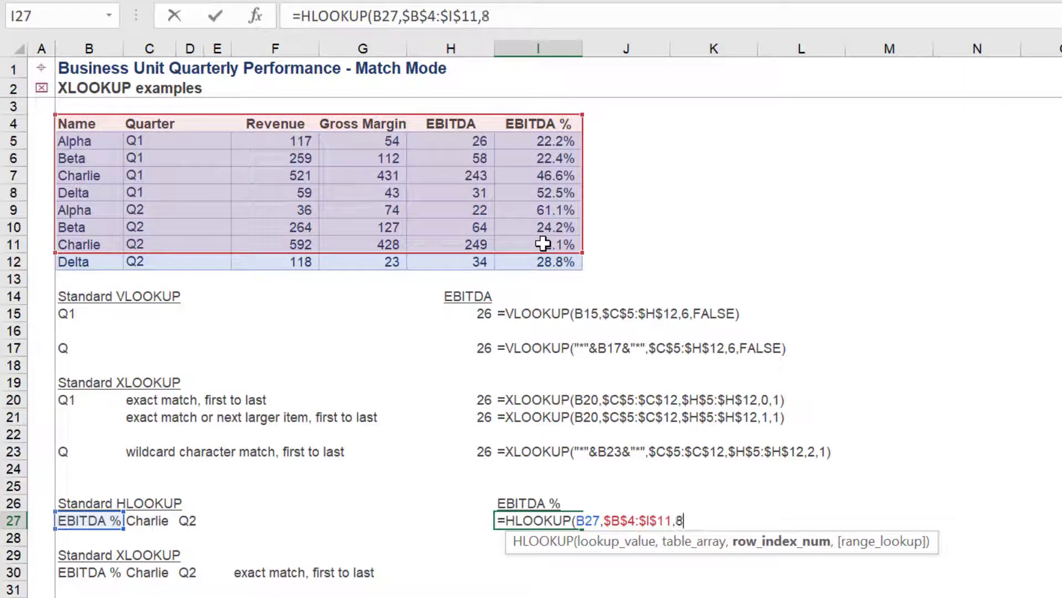
pyautogui.write(',FALSE')
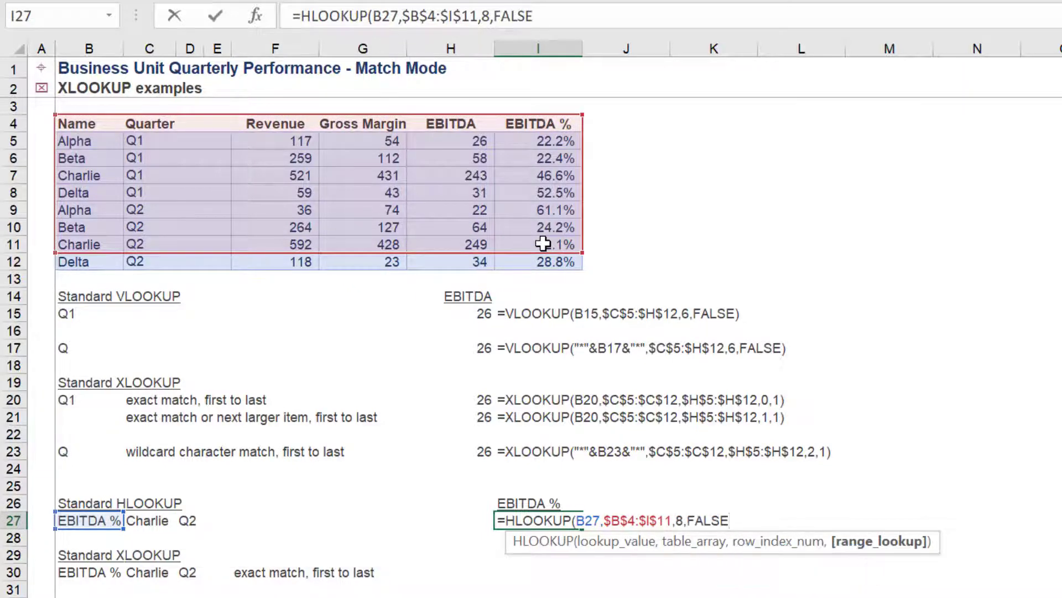
pyautogui.press('Return')
# Show I27's formula text in J27 with =FORMULATEXT(I27).
pyautogui.press('Up')
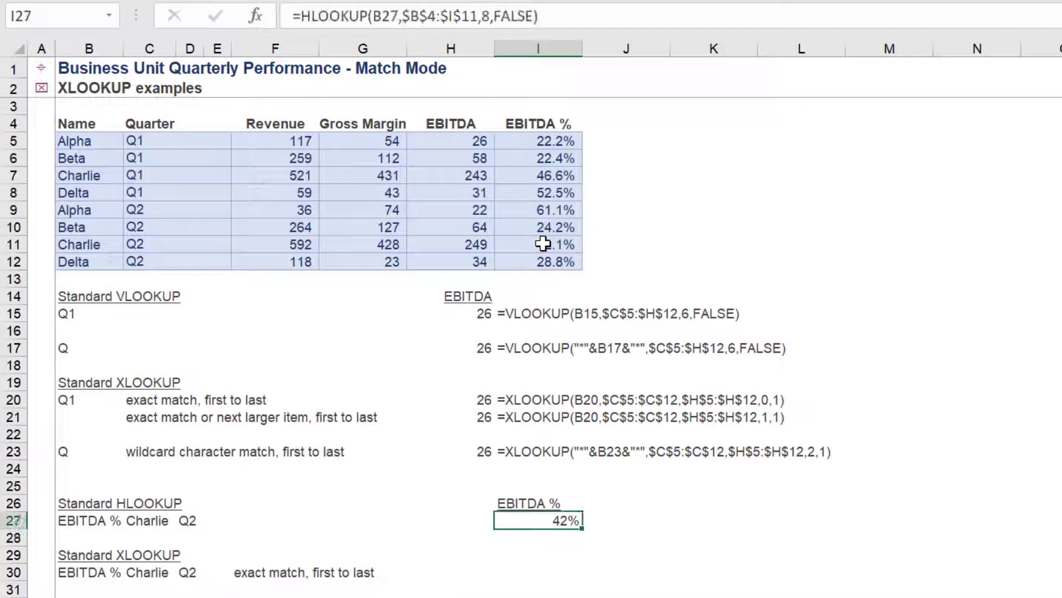
pyautogui.press('Right')
pyautogui.write('=form')
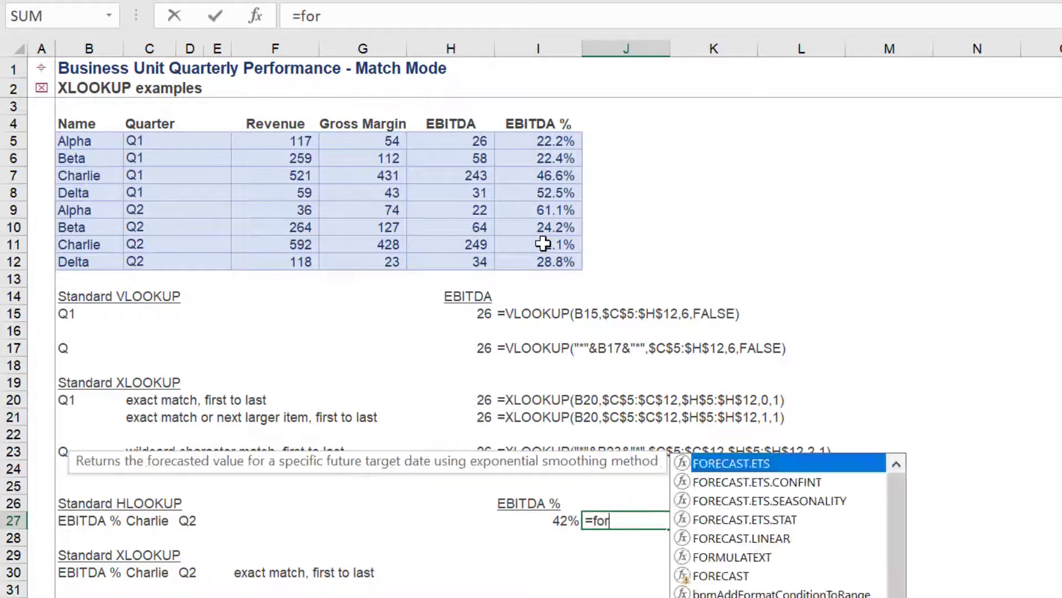
pyautogui.press('Tab')
pyautogui.press('Left')
pyautogui.press('Return')
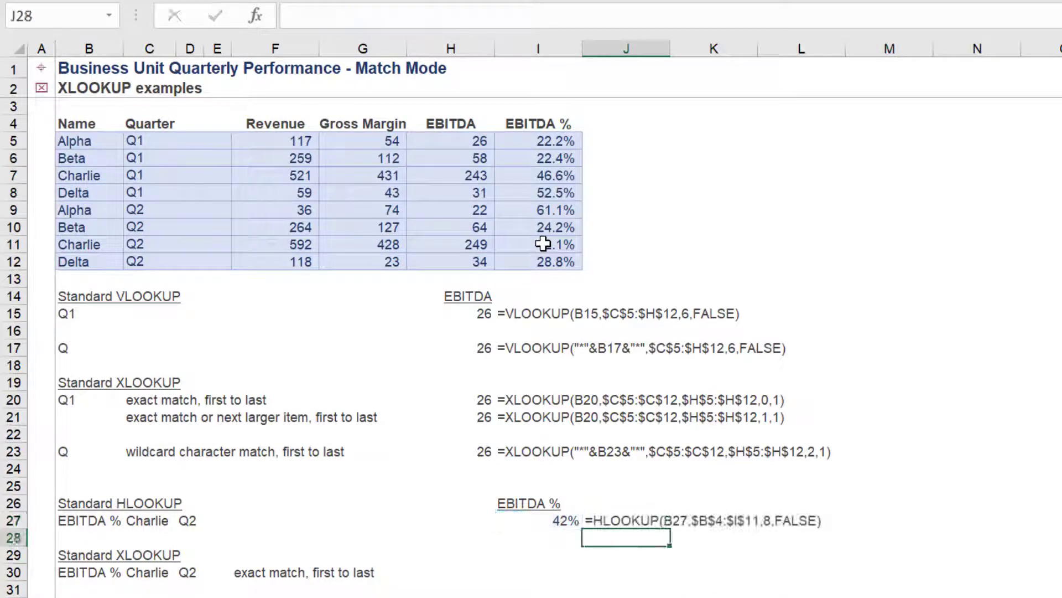
pyautogui.press('Left')
pyautogui.press('Down')
pyautogui.press('Down')
# Enter =XLOOKUP(B30,$B$4:$I$4,$B$11:$I$11,0,1) in I30, returning 42%.
pyautogui.write('=xl')
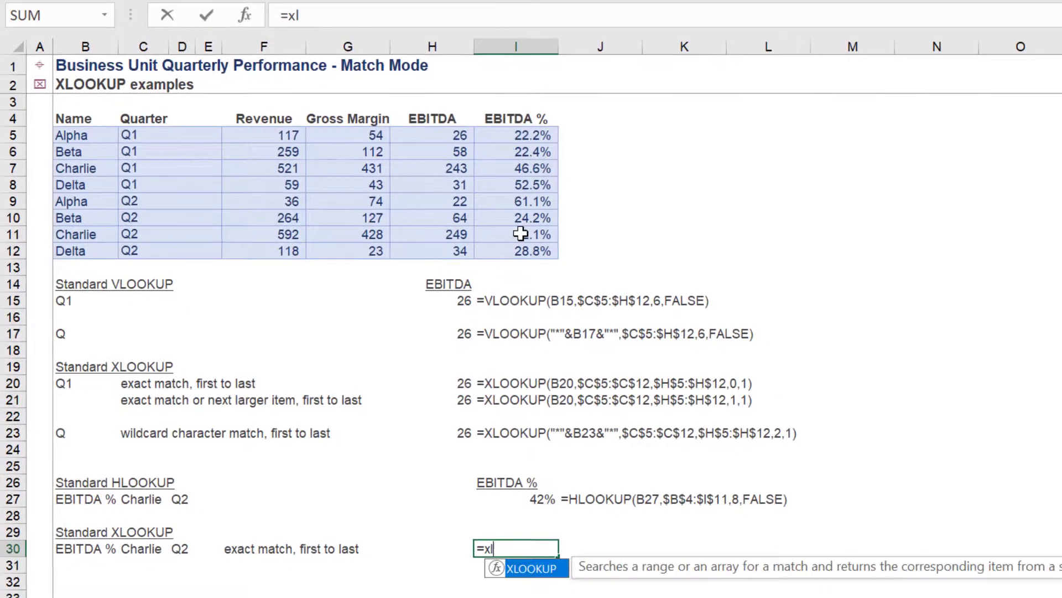
pyautogui.press('Tab')
pyautogui.press('Left')
pyautogui.press('Left')
pyautogui.press('Left')
pyautogui.press('Left')
pyautogui.press('Left')
pyautogui.press('Left')
pyautogui.press('Left')
pyautogui.press('Left')
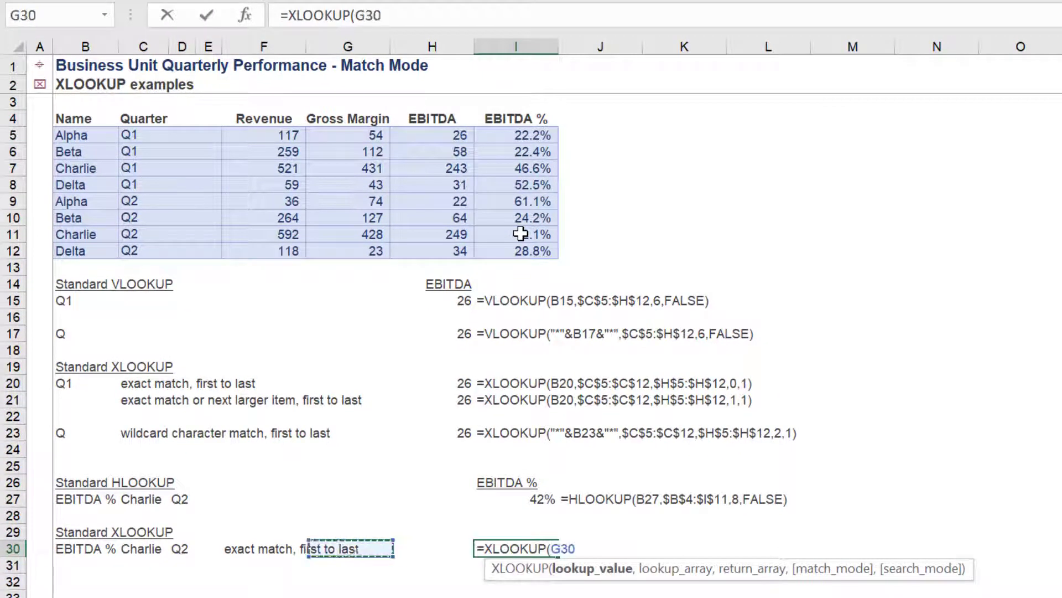
pyautogui.press('Right')
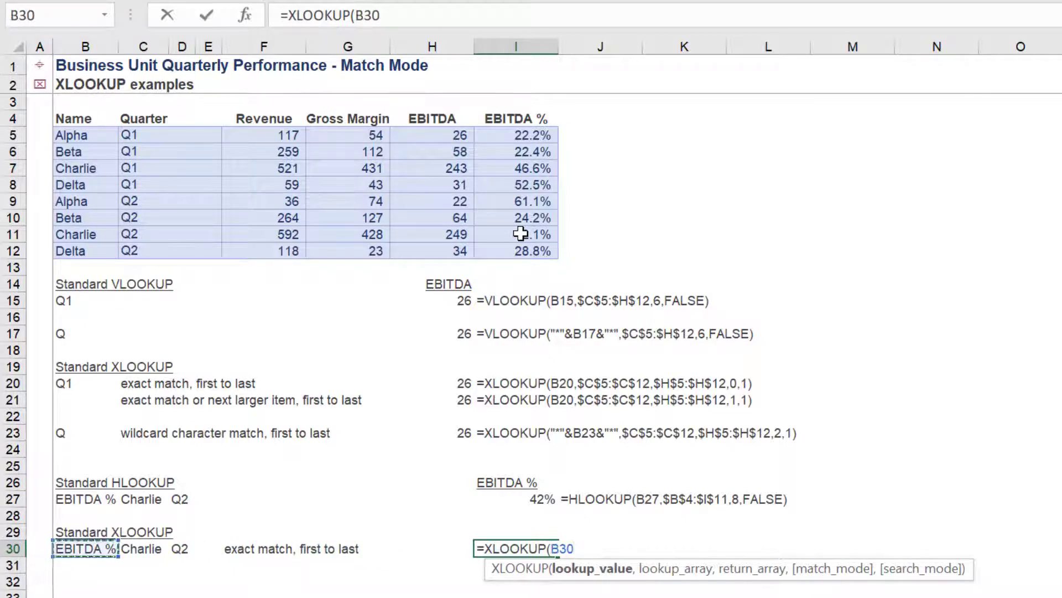
pyautogui.write(',')
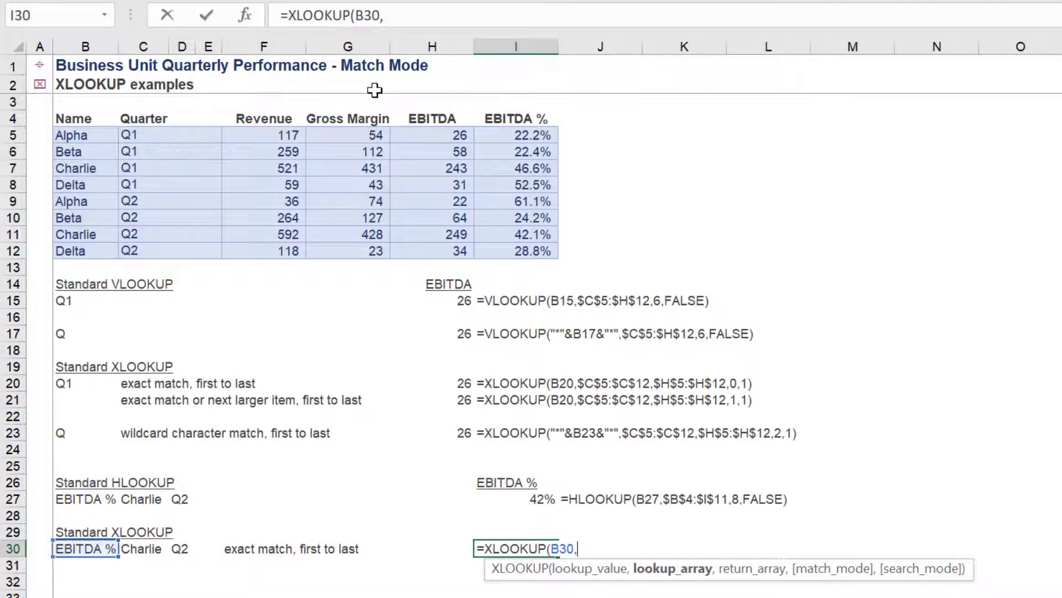
pyautogui.moveTo(78, 137); pyautogui.dragTo(77, 252)
pyautogui.moveTo(72, 119); pyautogui.dragTo(510, 112)
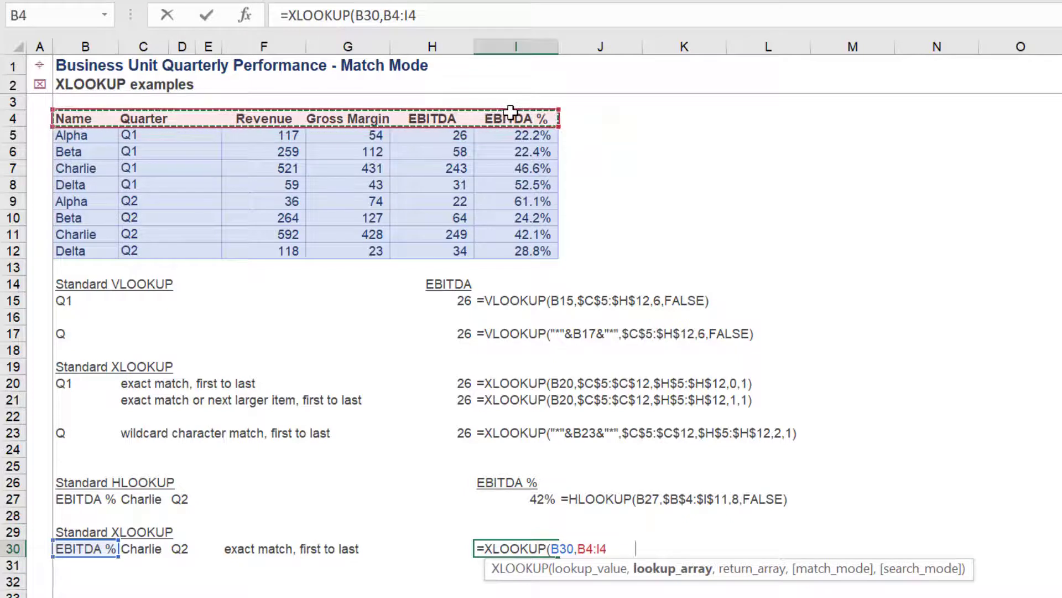
pyautogui.press('F4')
pyautogui.write(',')
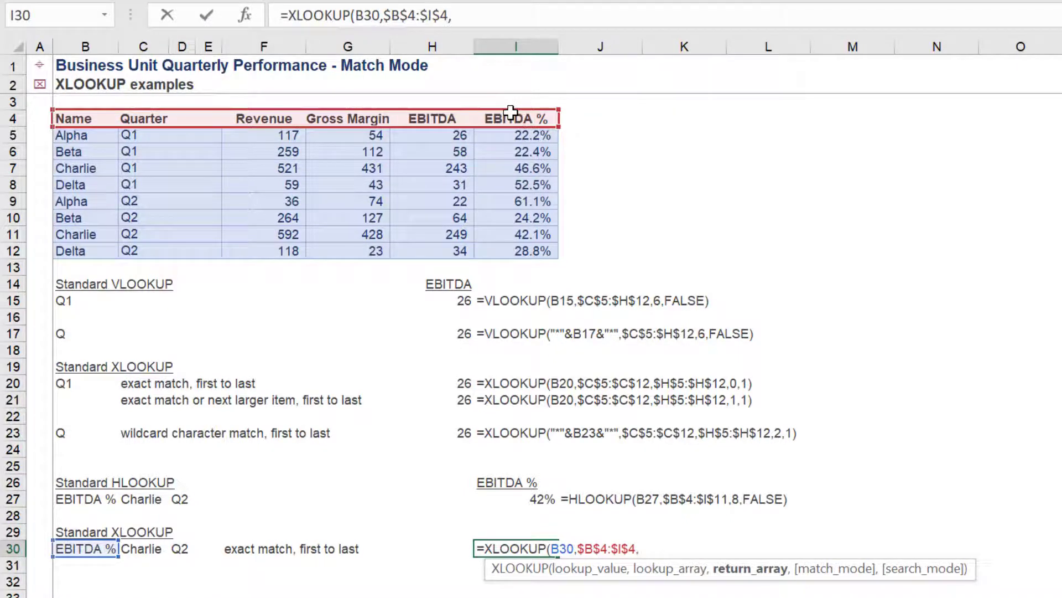
pyautogui.moveTo(68, 235); pyautogui.dragTo(494, 235)
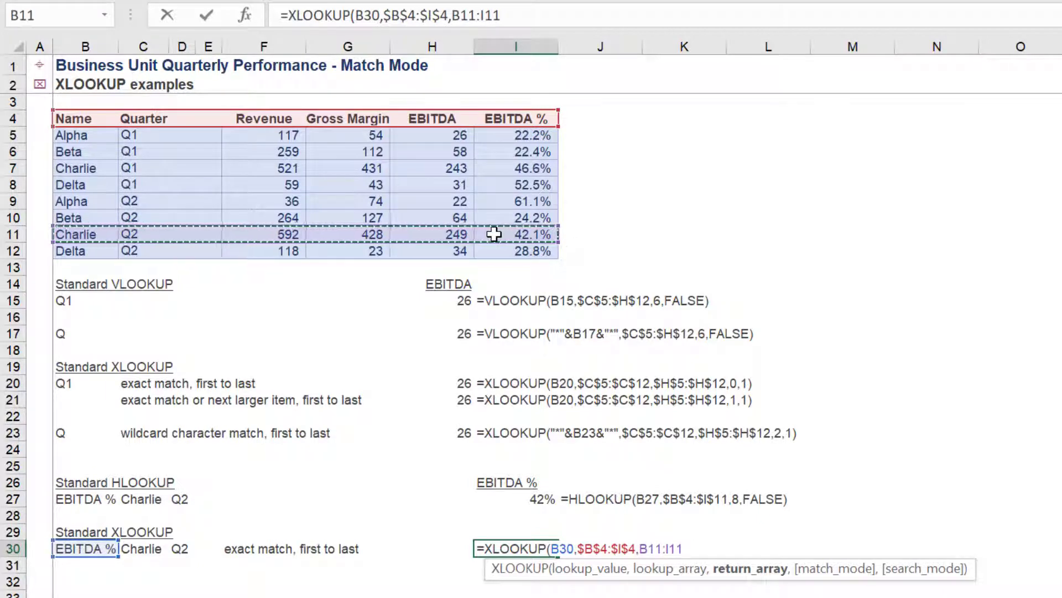
pyautogui.press('F4')
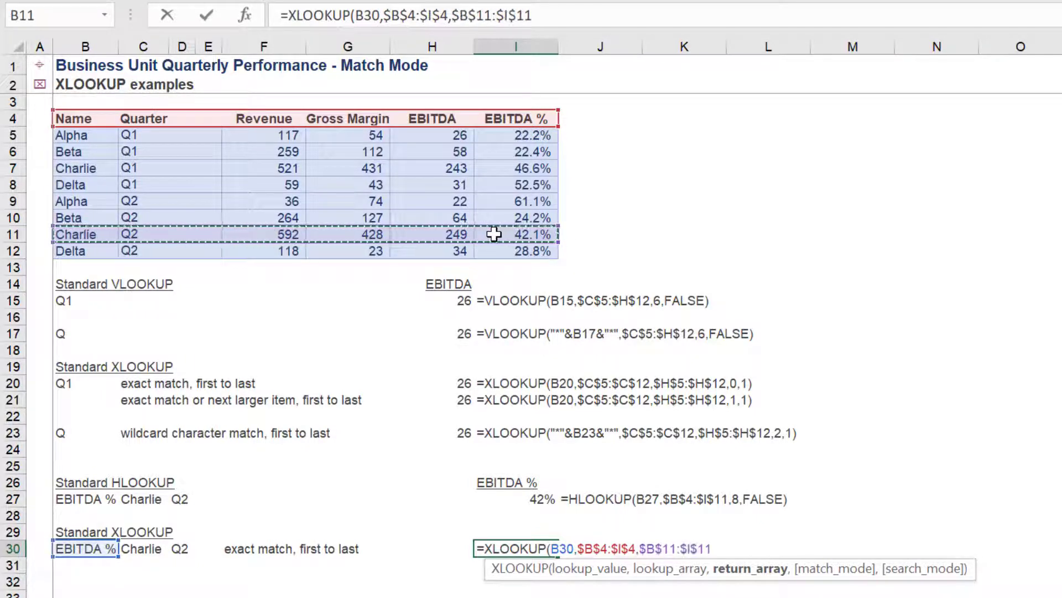
pyautogui.write(',')
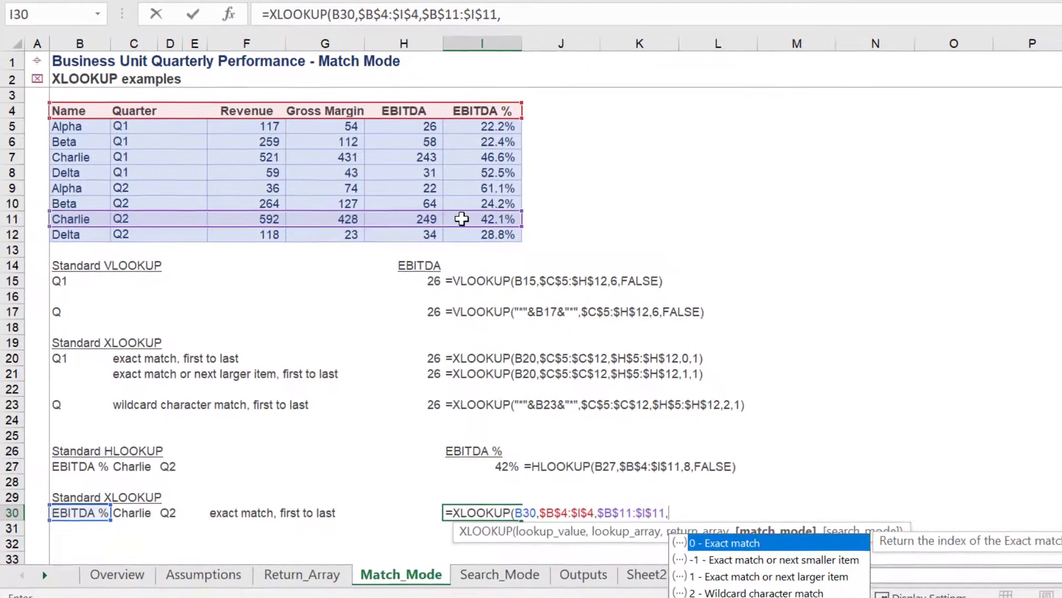
pyautogui.write('0')
pyautogui.write(',')
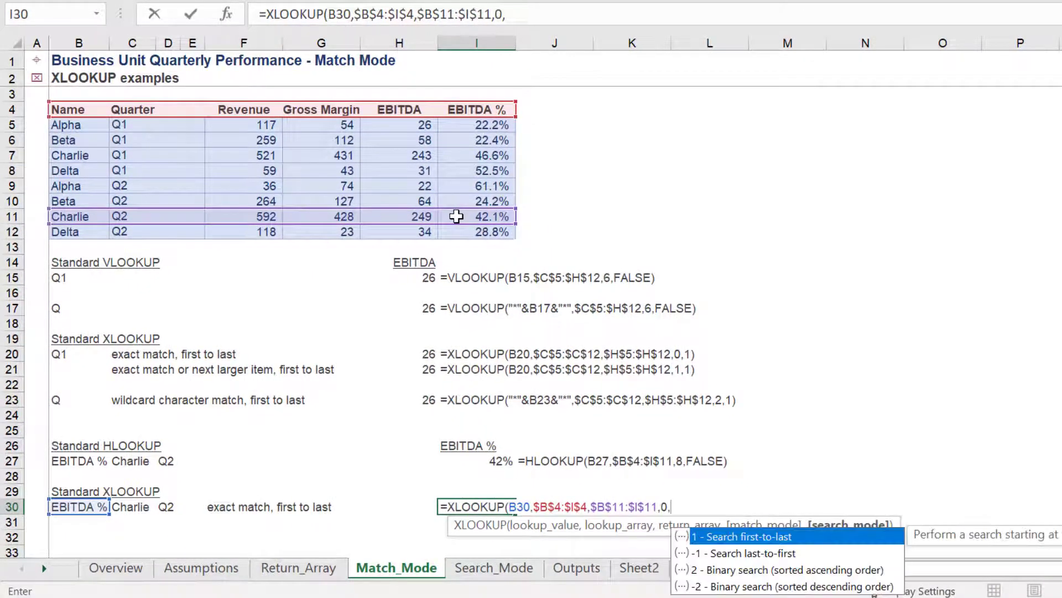
pyautogui.write('1)')
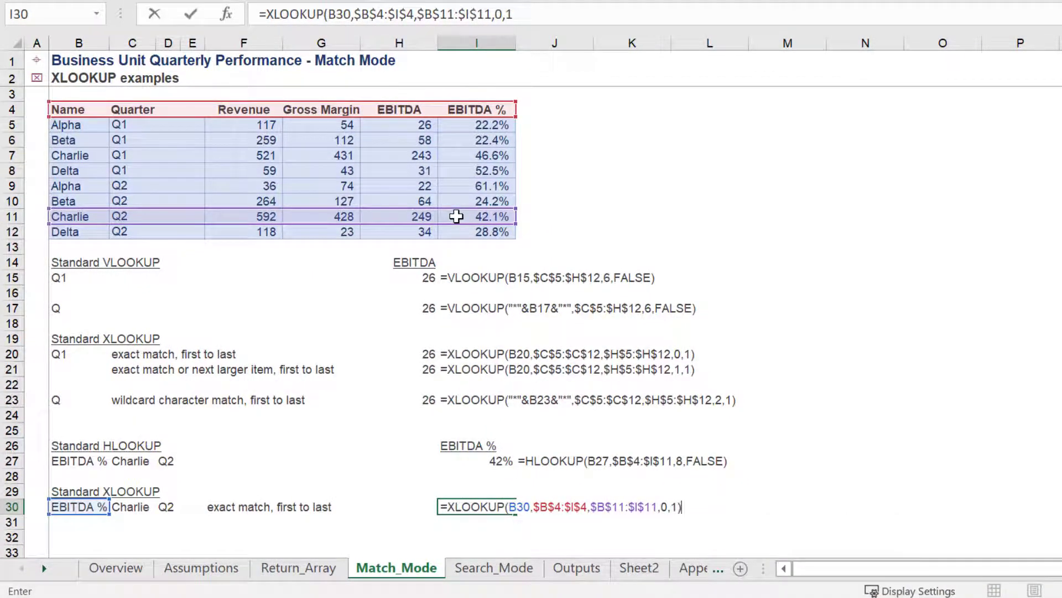
pyautogui.press('Return')
# Show I30's formula text in J30 with =FORMULATEXT(I30) and review the XLOOKUP.
pyautogui.press('Up')
pyautogui.press('Right')
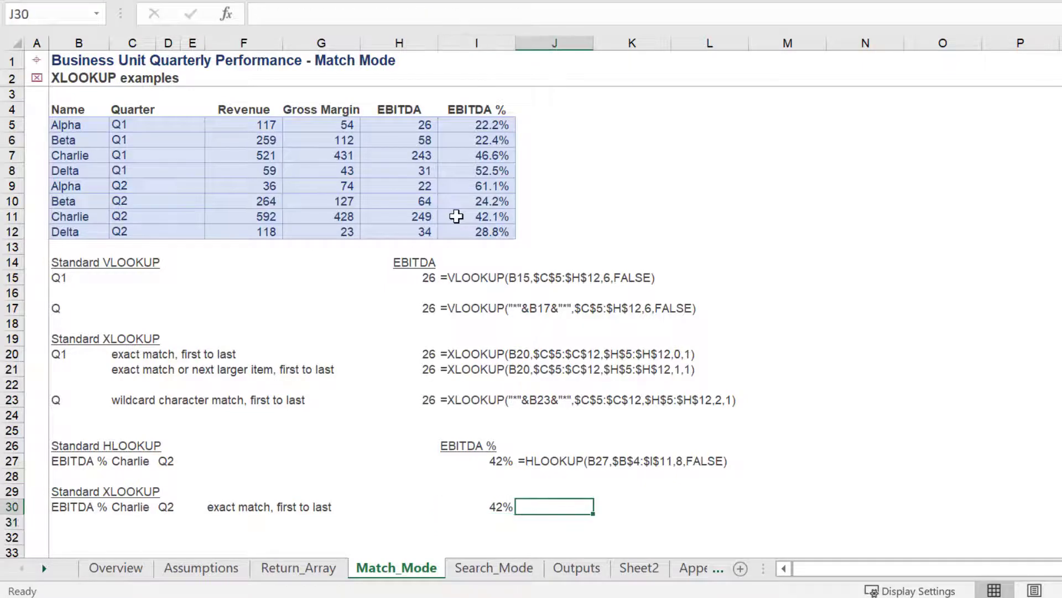
pyautogui.write('=form')
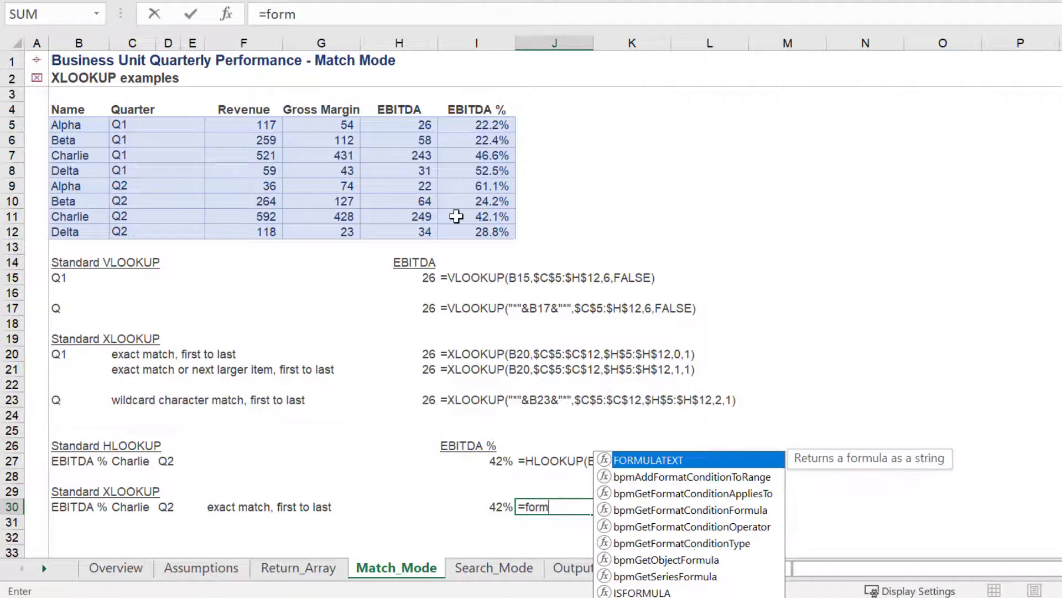
pyautogui.press('Tab')
pyautogui.press('Left')
pyautogui.press('Return')
pyautogui.press('Up')
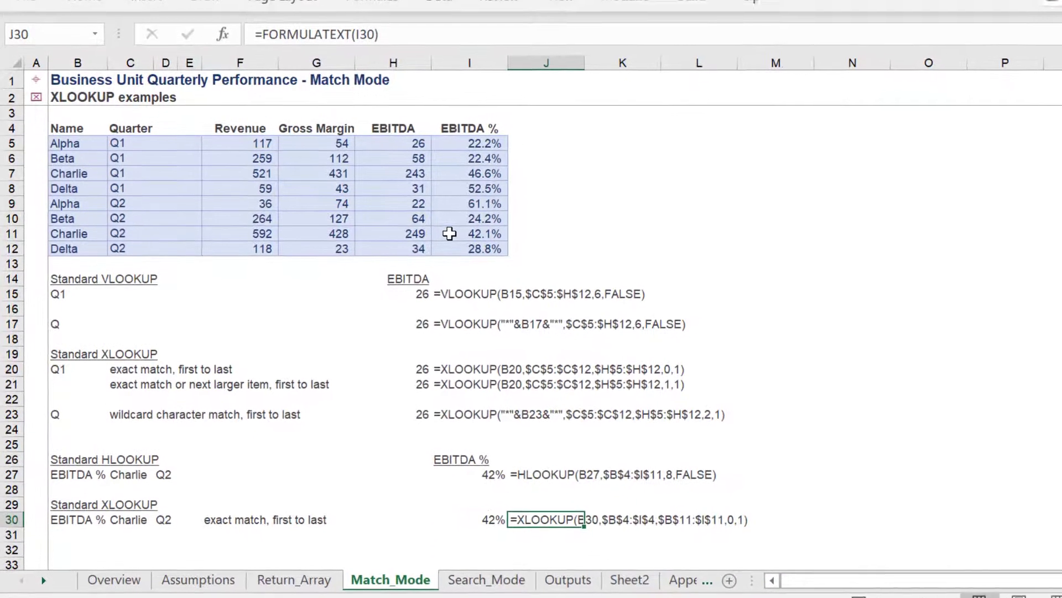
pyautogui.press('Left')
pyautogui.click(545, 39)
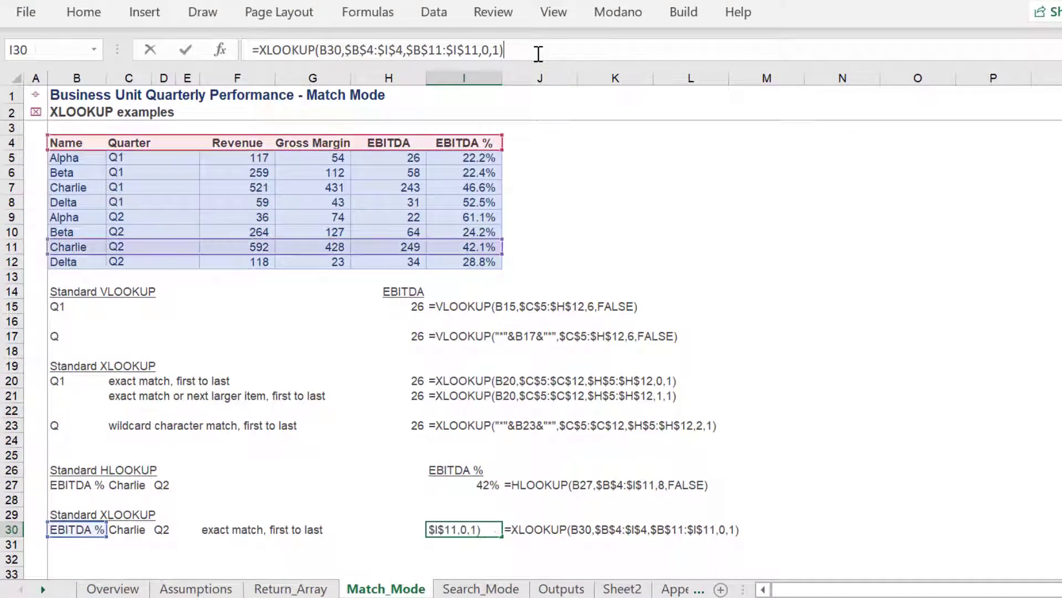
pyautogui.press('Escape')
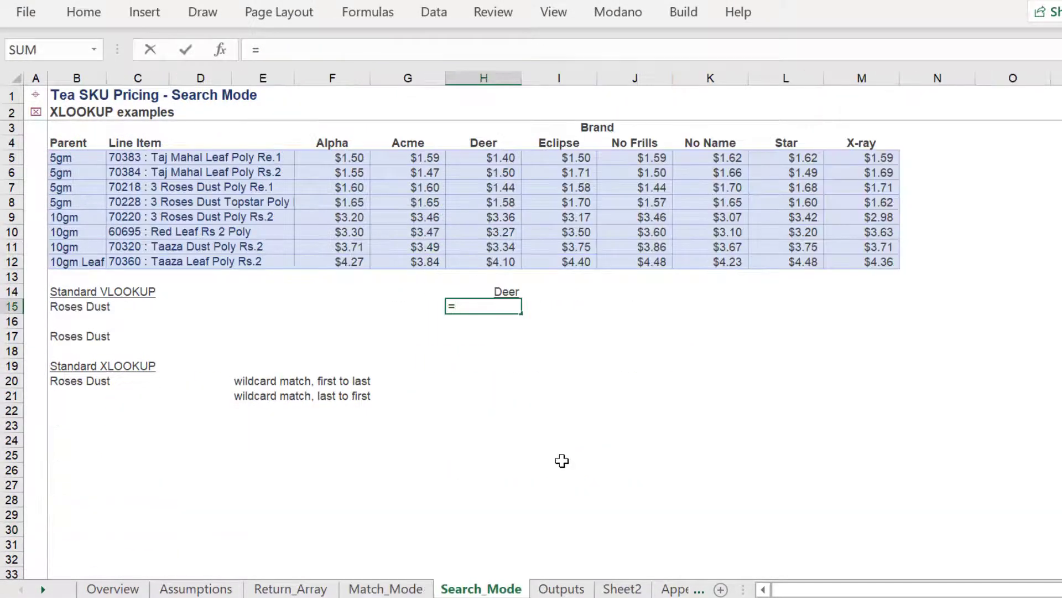
# Enter =VLOOKUP("*"&B15&"*",$C$5:$H$12,6,FALSE) in H15 to return $1.44.
pyautogui.write('vl')
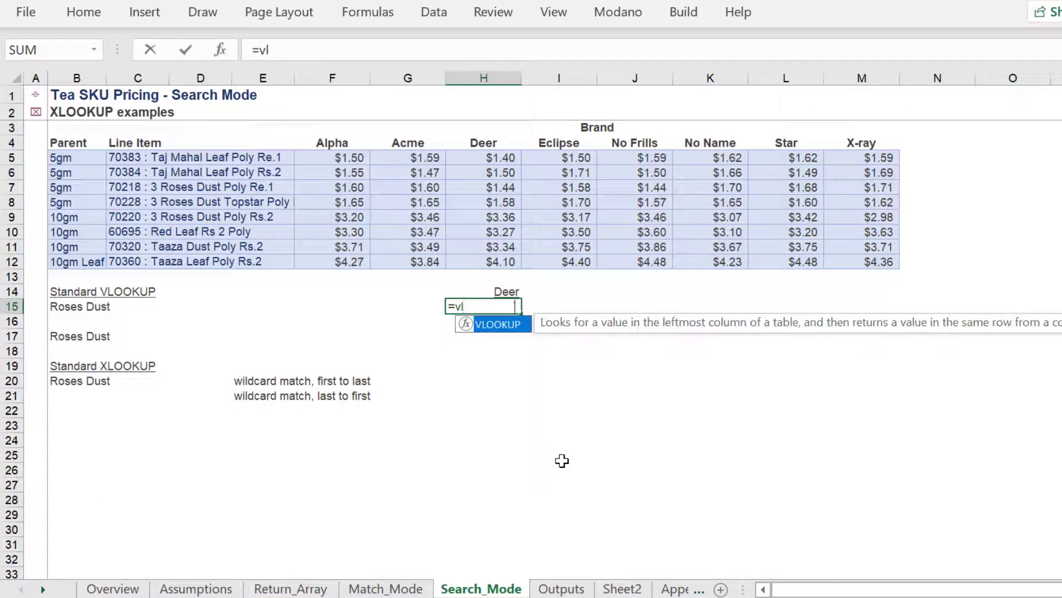
pyautogui.press('Tab')
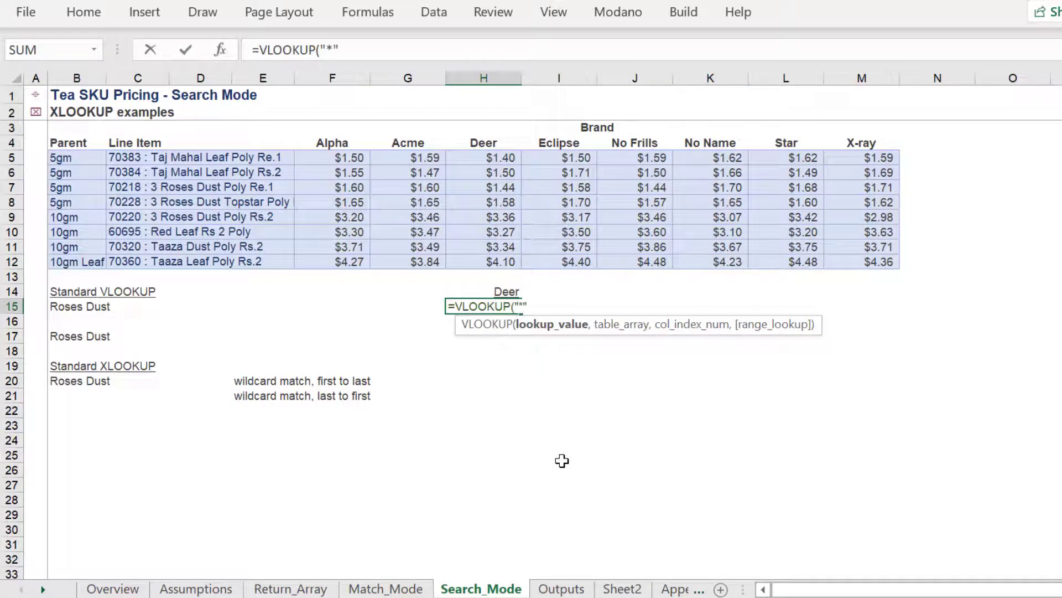
pyautogui.write('"*"&')
pyautogui.click(58, 306)
pyautogui.write('&"*')
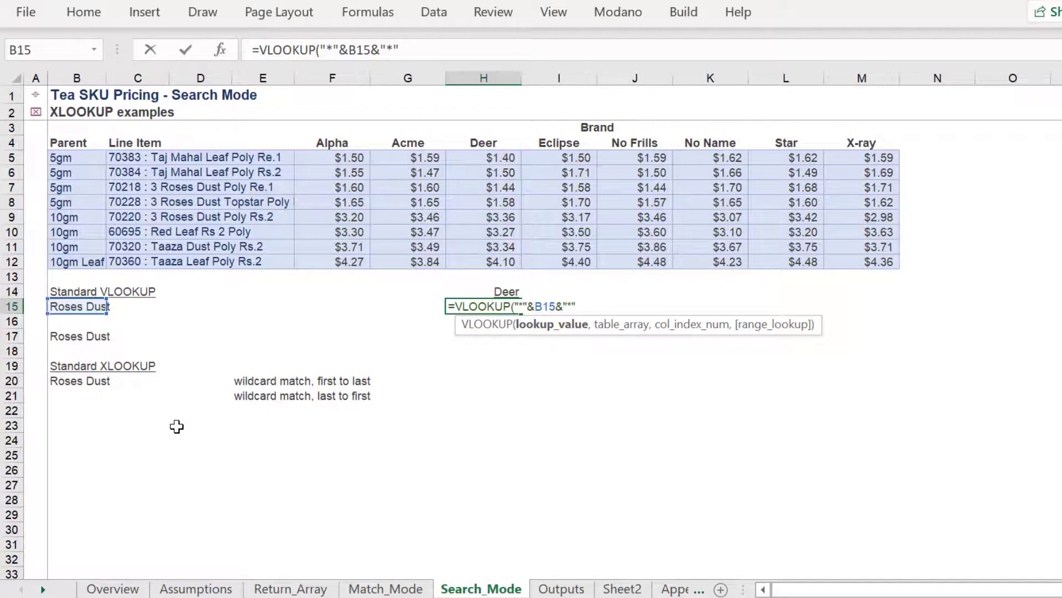
pyautogui.write('",')
pyautogui.moveTo(133, 158); pyautogui.dragTo(461, 260)
pyautogui.press('F4')
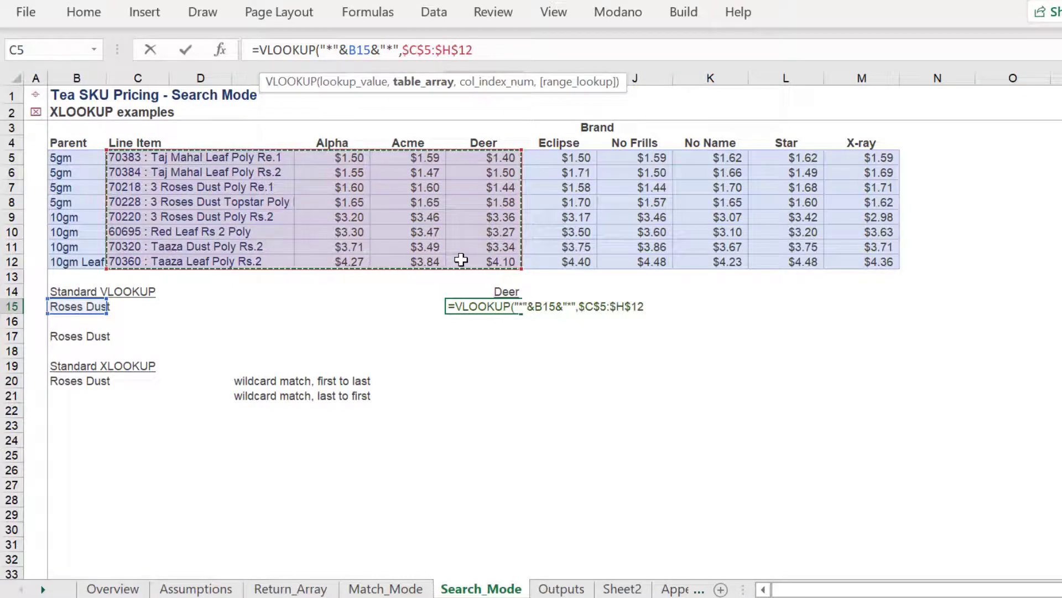
pyautogui.write(',6,')
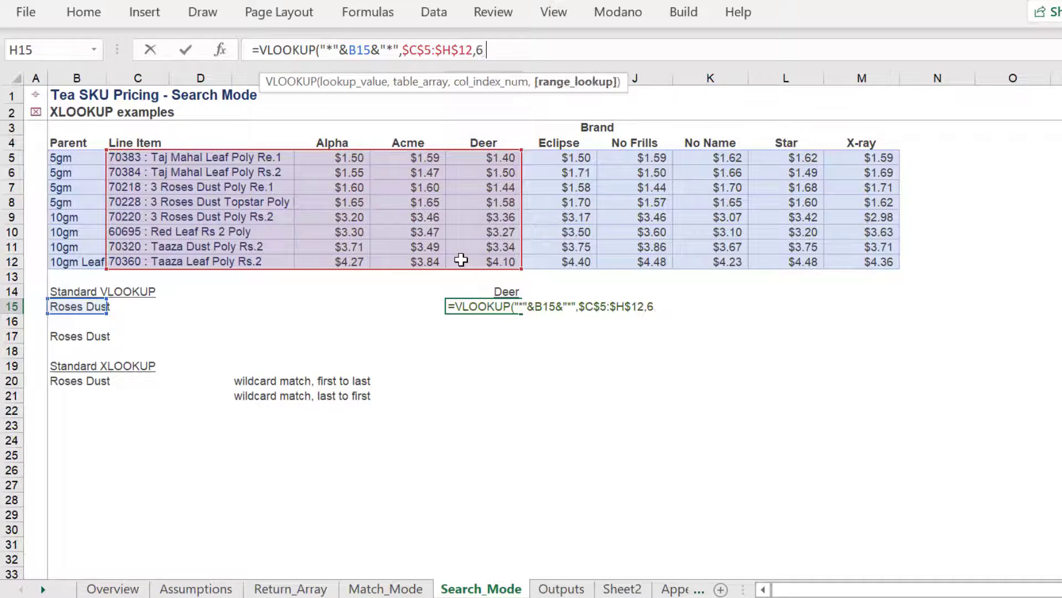
pyautogui.press('Down')
pyautogui.press('Tab')
pyautogui.write(')')
pyautogui.press('Return')
# Show H15's formula with =FORMULATEXT(H15) in I15.
pyautogui.press('Up')
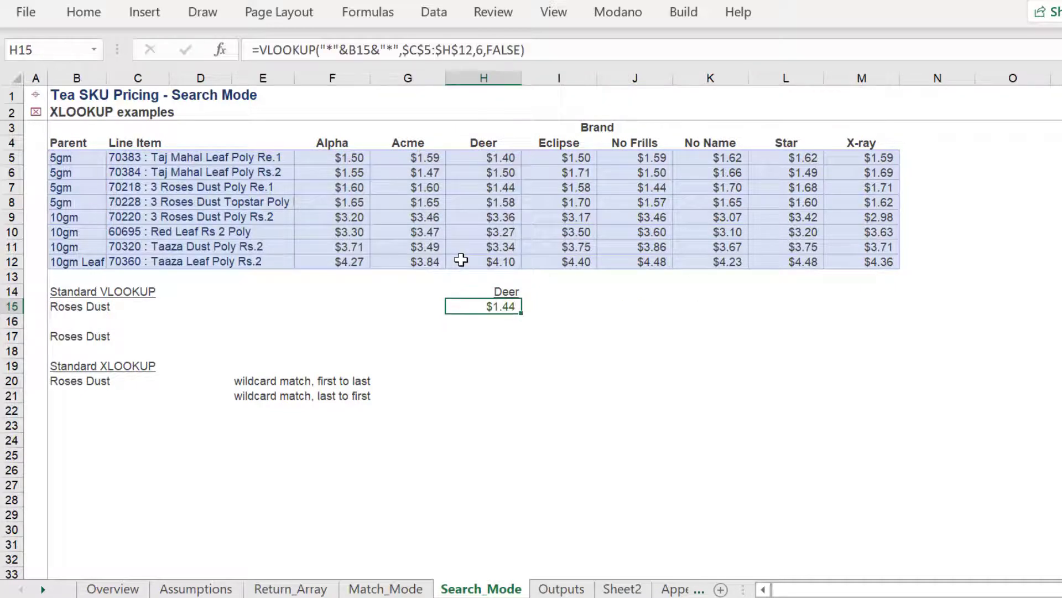
pyautogui.press('Right')
pyautogui.write('=fo')
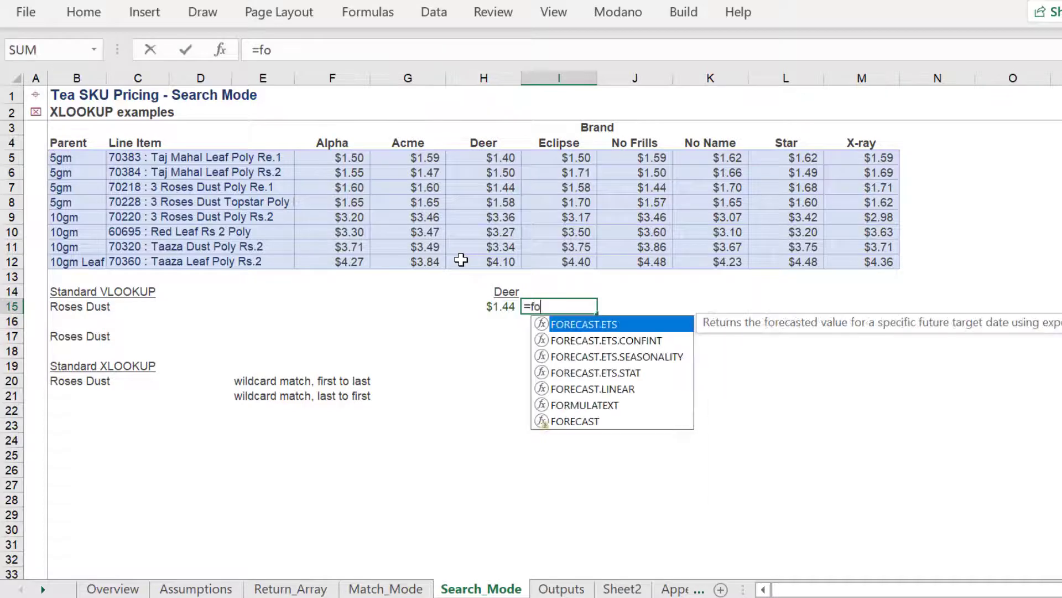
pyautogui.write('rm')
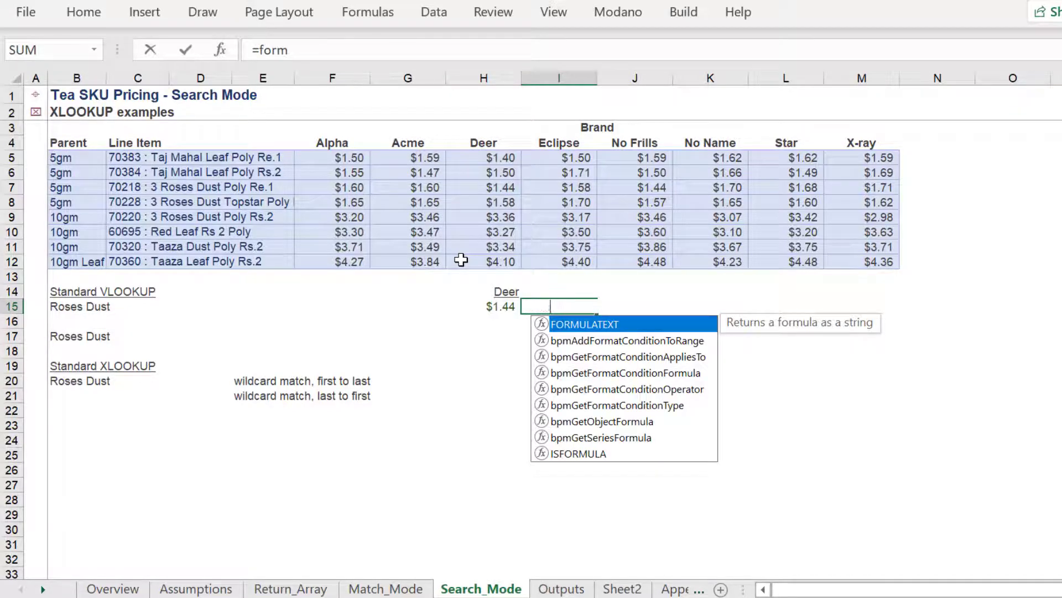
pyautogui.press('Tab')
pyautogui.press('Left')
pyautogui.press('Return')
pyautogui.press('Up')
pyautogui.press('Left')
pyautogui.press('Down')
pyautogui.press('Down')
# Enter an approximate-match VLOOKUP of B17 over $C$5:$H$12, column 6, in H17.
pyautogui.write('=vl')
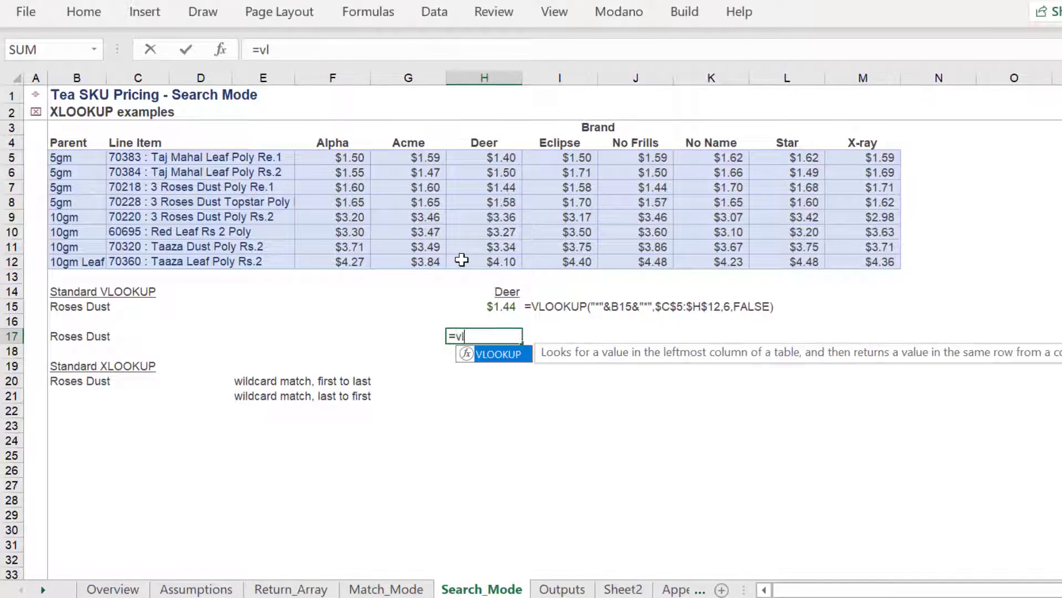
pyautogui.press('Tab')
pyautogui.press('Left')
pyautogui.press('Left')
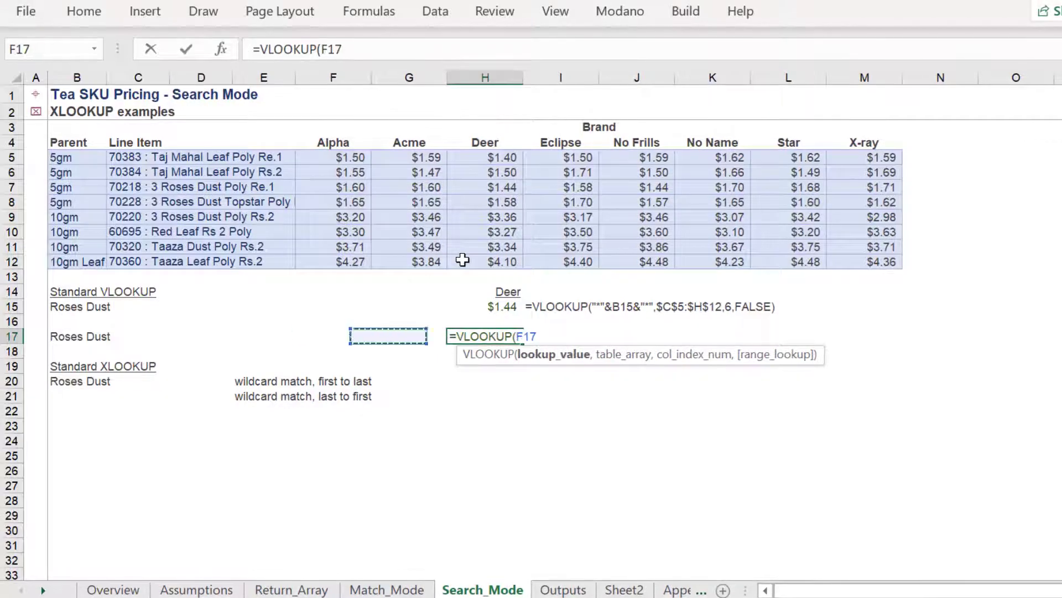
pyautogui.press('Left')
pyautogui.press('Left')
pyautogui.press('Left')
pyautogui.press('Left')
pyautogui.press('Left')
pyautogui.press('Right')
pyautogui.write(',')
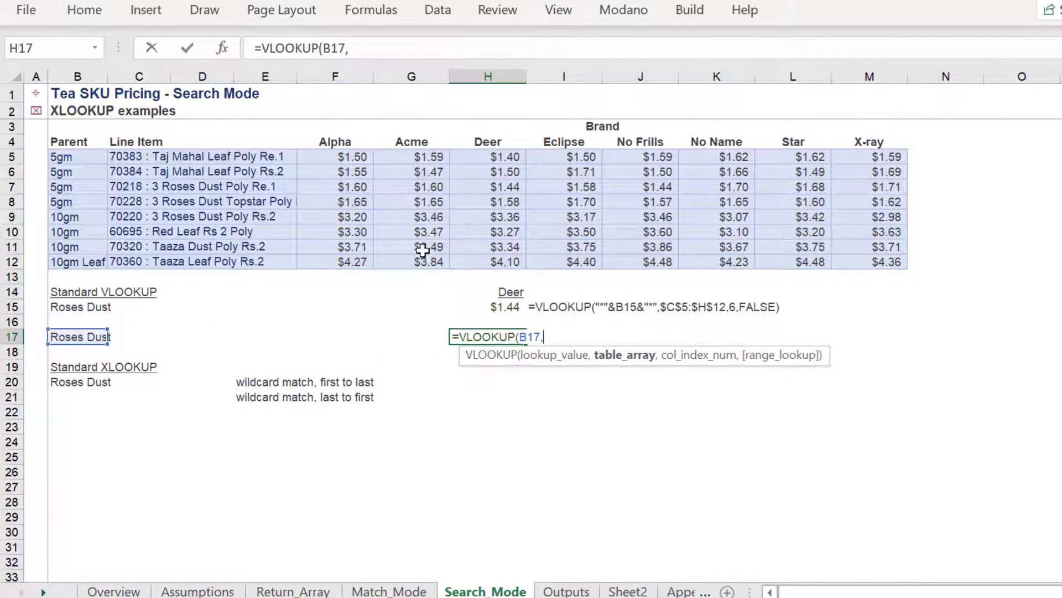
pyautogui.moveTo(166, 157); pyautogui.dragTo(524, 264)
pyautogui.press('F4')
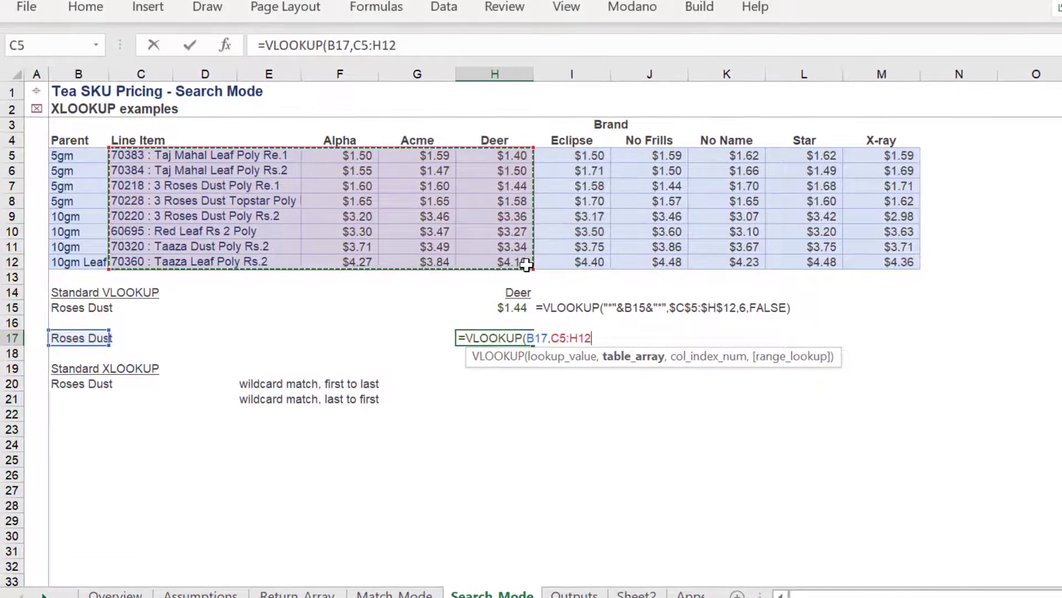
pyautogui.write(',6,')
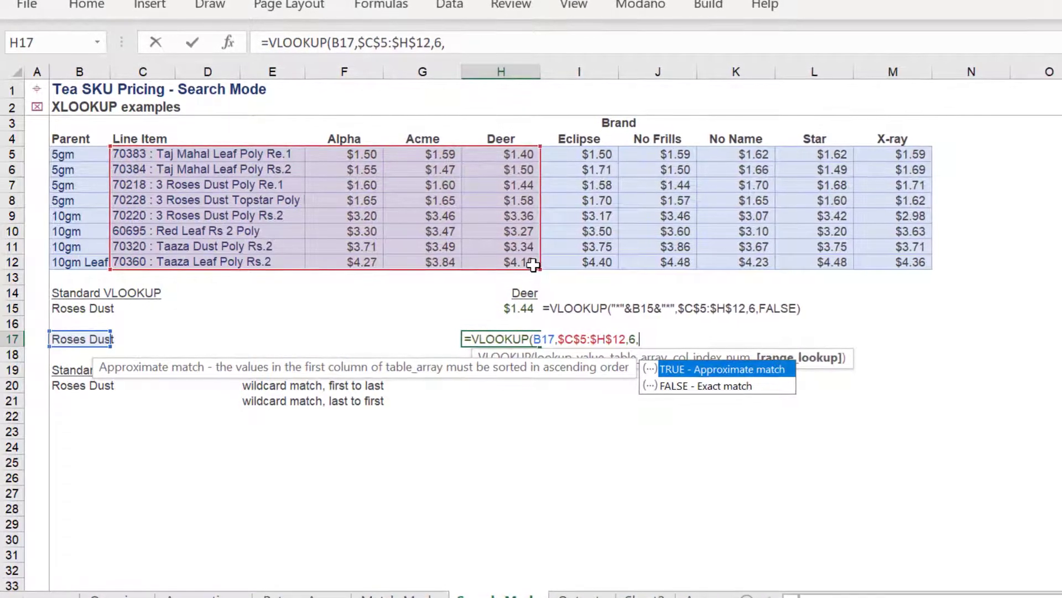
pyautogui.press('Tab')
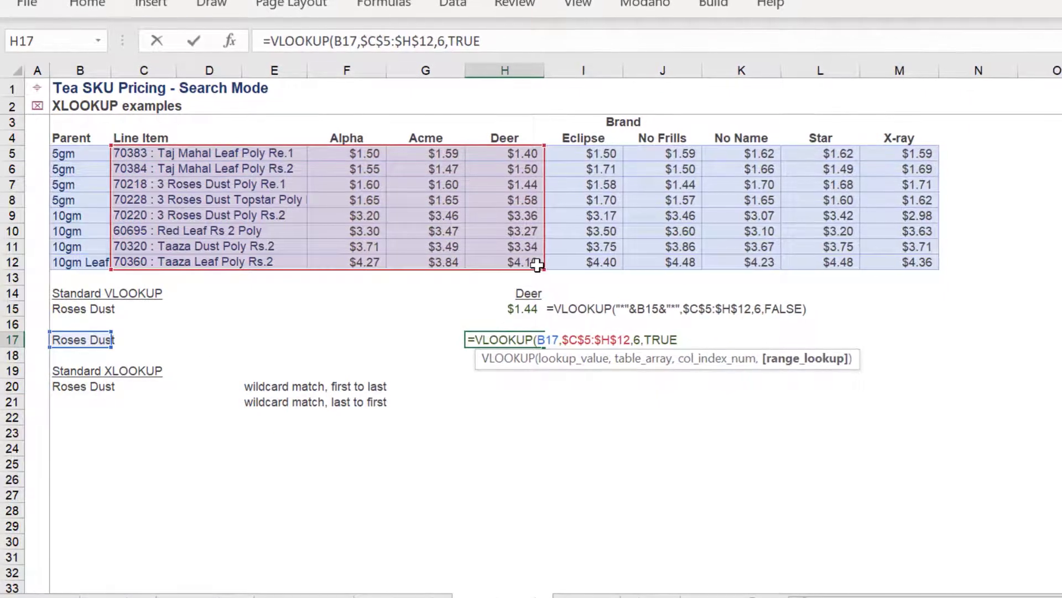
pyautogui.write(')')
pyautogui.press('Return')
# Begin an XLOOKUP formula in H20.
pyautogui.press('Up')
pyautogui.press('Right')
pyautogui.press('Up')
pyautogui.press('Up')
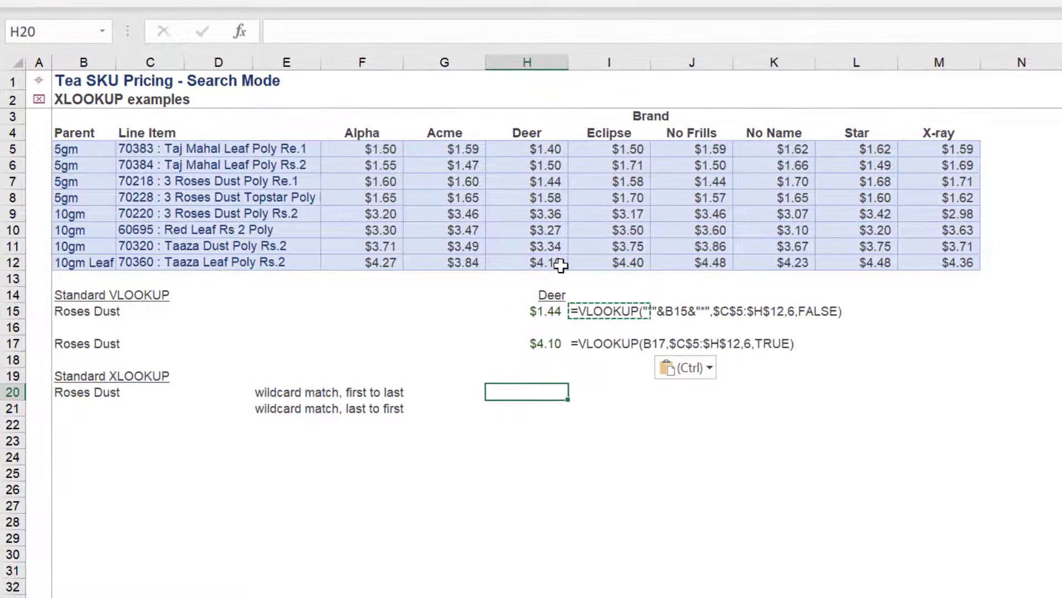
pyautogui.write('=xl')
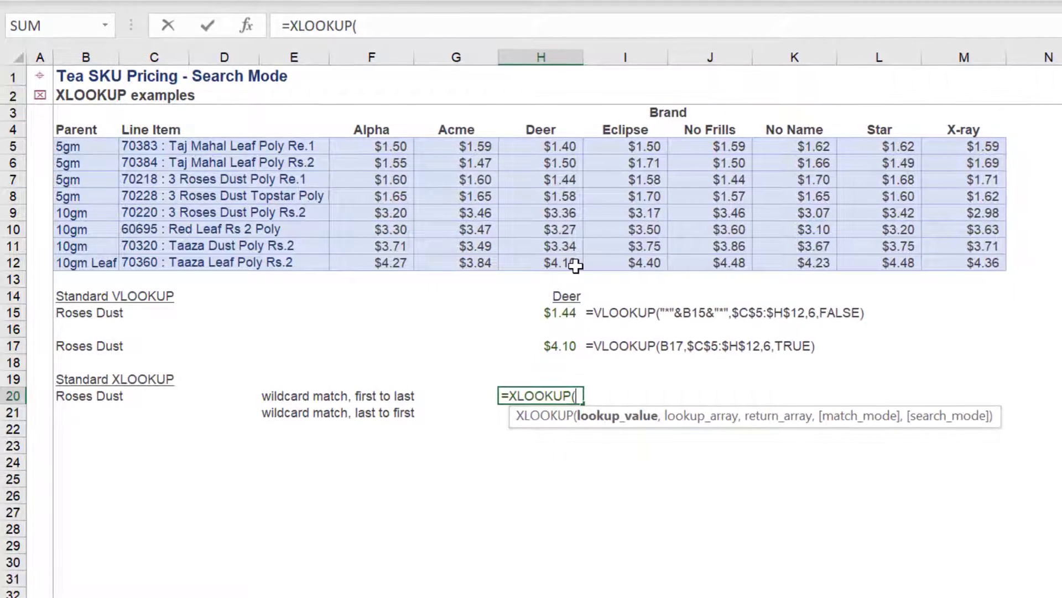
# Use "*"&B20&"*" as the lookup value against the Line Item range $C$5:$C$12.
pyautogui.write('&')
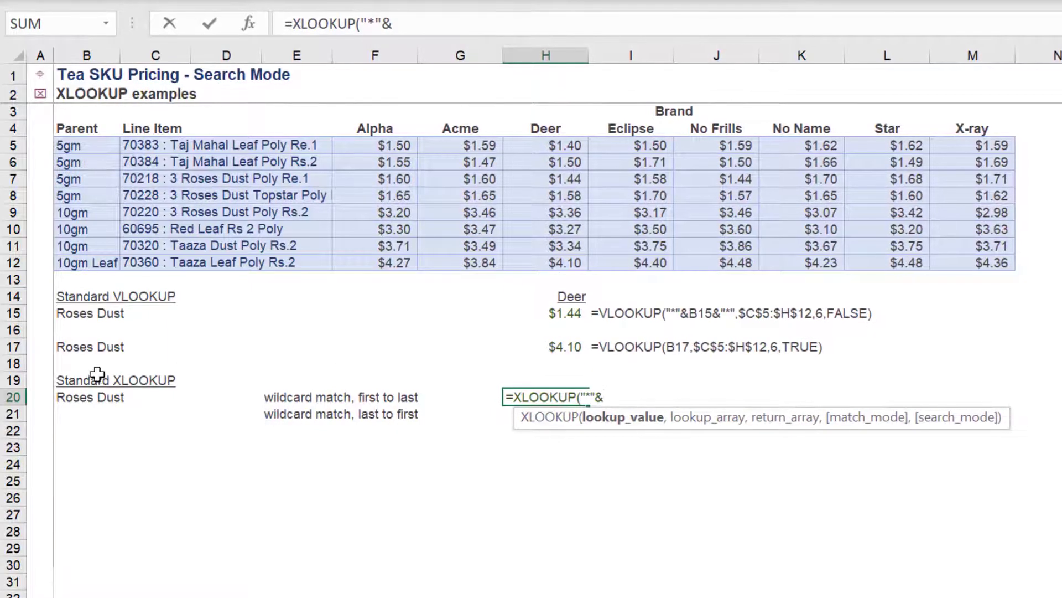
pyautogui.click(76, 392)
pyautogui.write('&"*",')
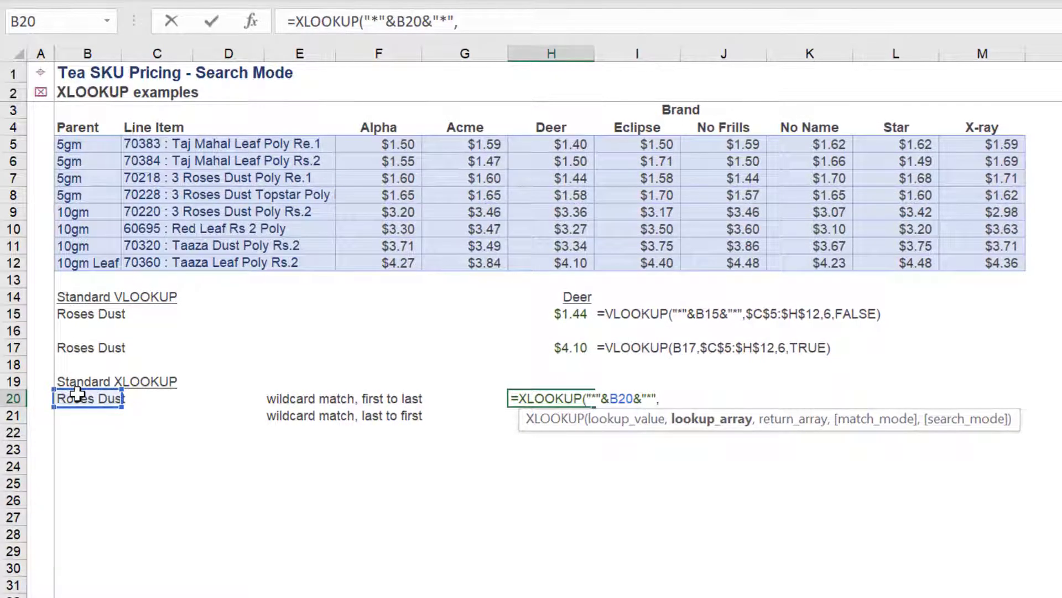
pyautogui.moveTo(147, 146); pyautogui.dragTo(151, 268)
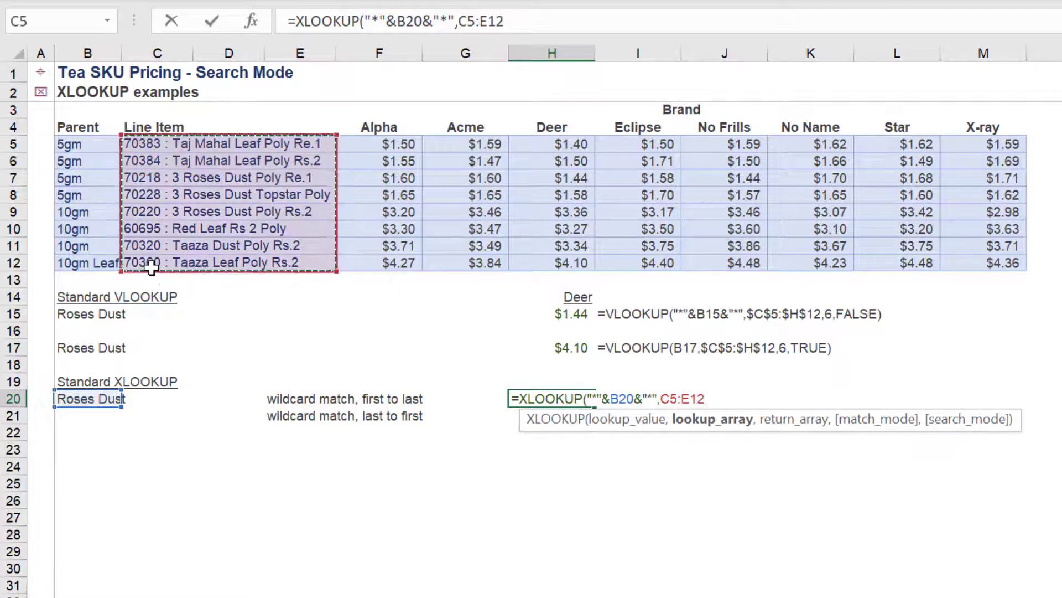
pyautogui.press('F4')
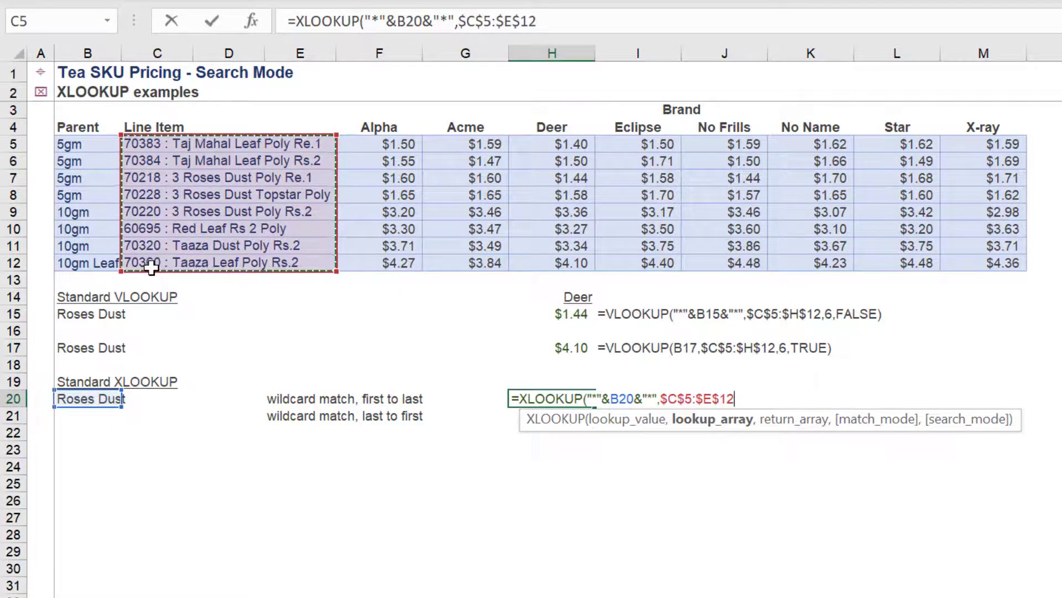
pyautogui.click(514, 13)
pyautogui.press('BackSpace')
pyautogui.write('C$12')
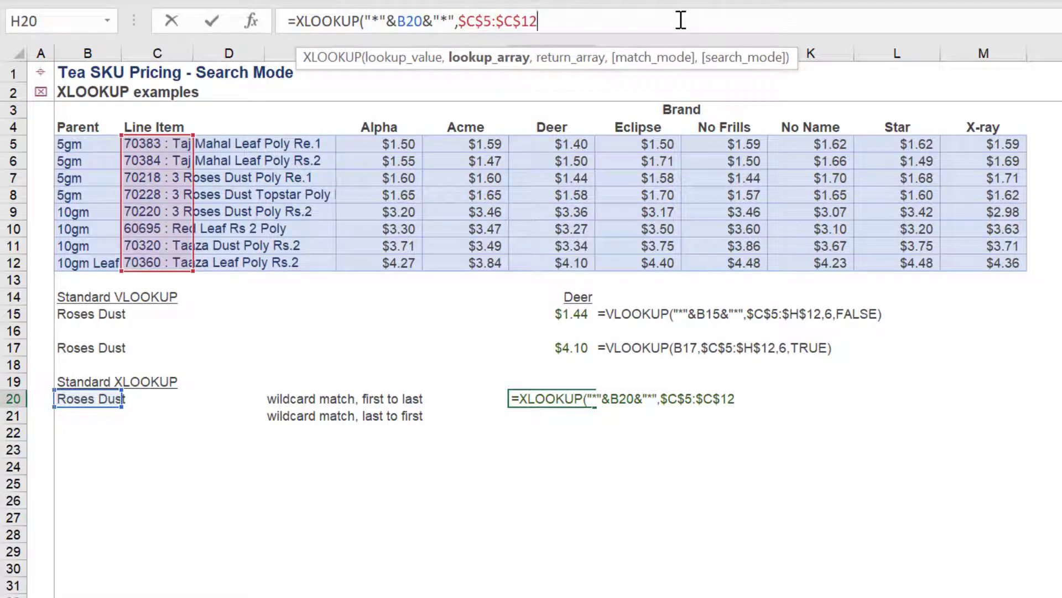
pyautogui.write(',')
# Return Deer prices $H$5:$H$12 with wildcard match mode 2 and first-to-last search 1.
pyautogui.moveTo(564, 145); pyautogui.dragTo(563, 265)
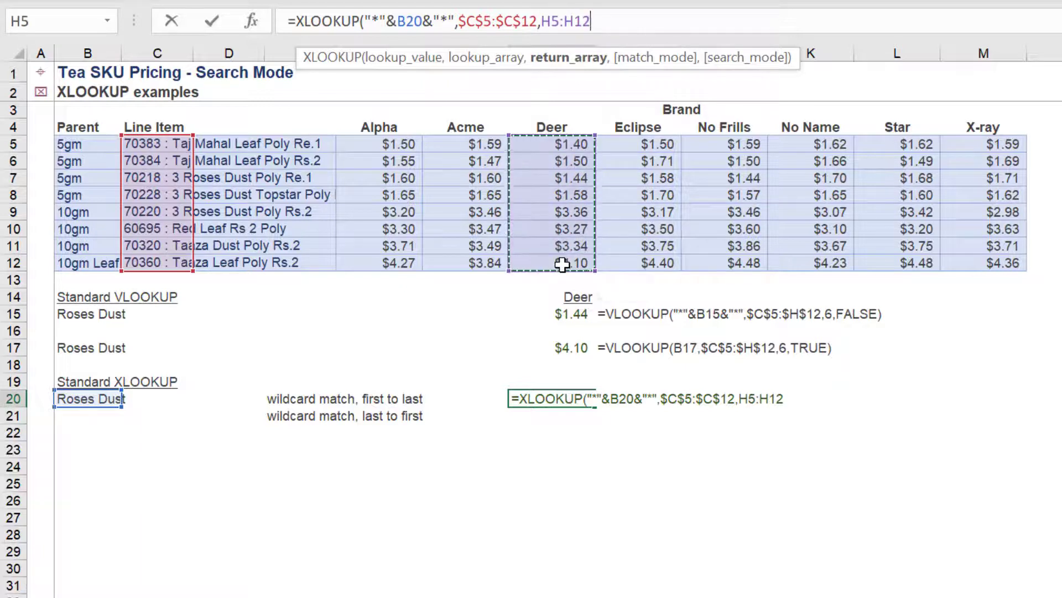
pyautogui.press('F4')
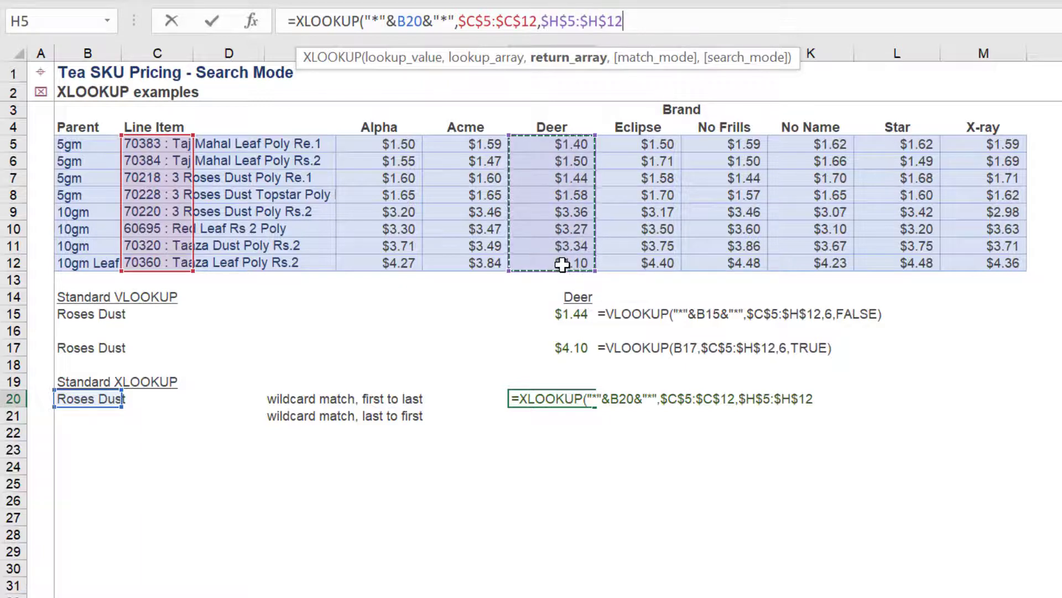
pyautogui.write(',')
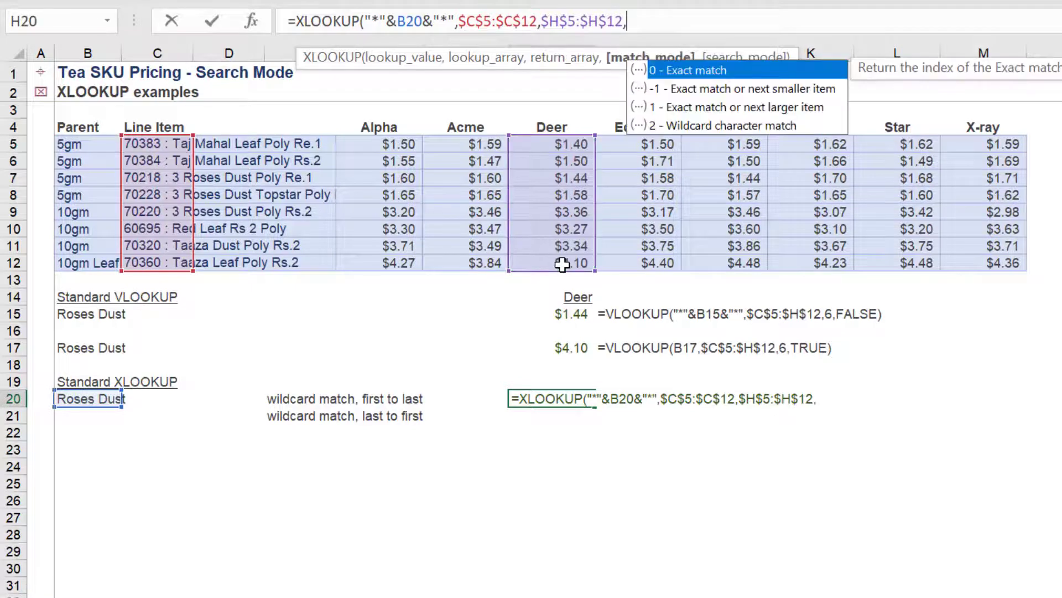
pyautogui.press('Down')
pyautogui.press('Down')
pyautogui.press('Down')
pyautogui.press('Tab')
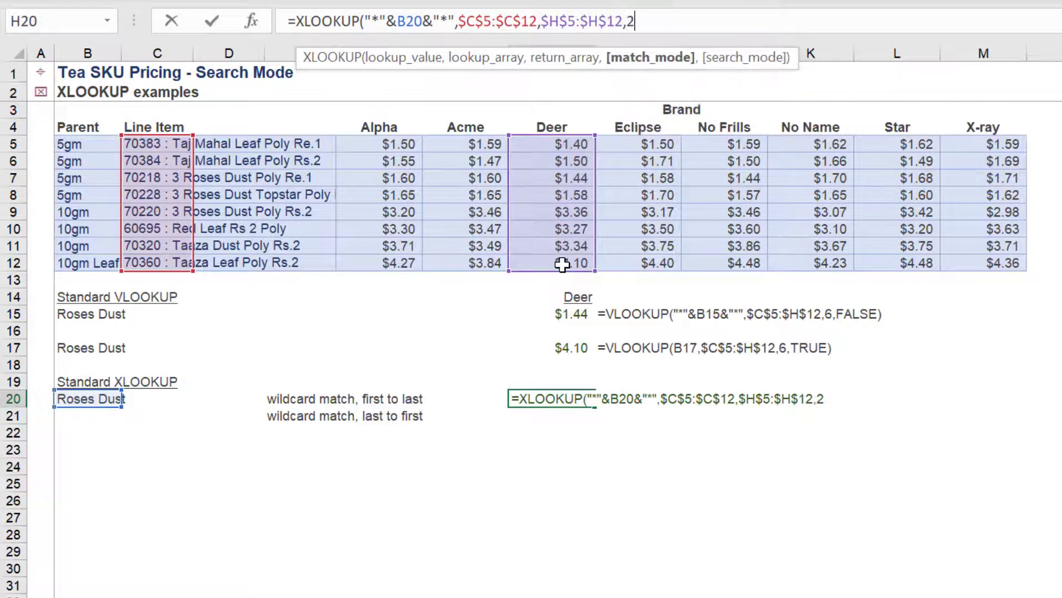
pyautogui.write(',')
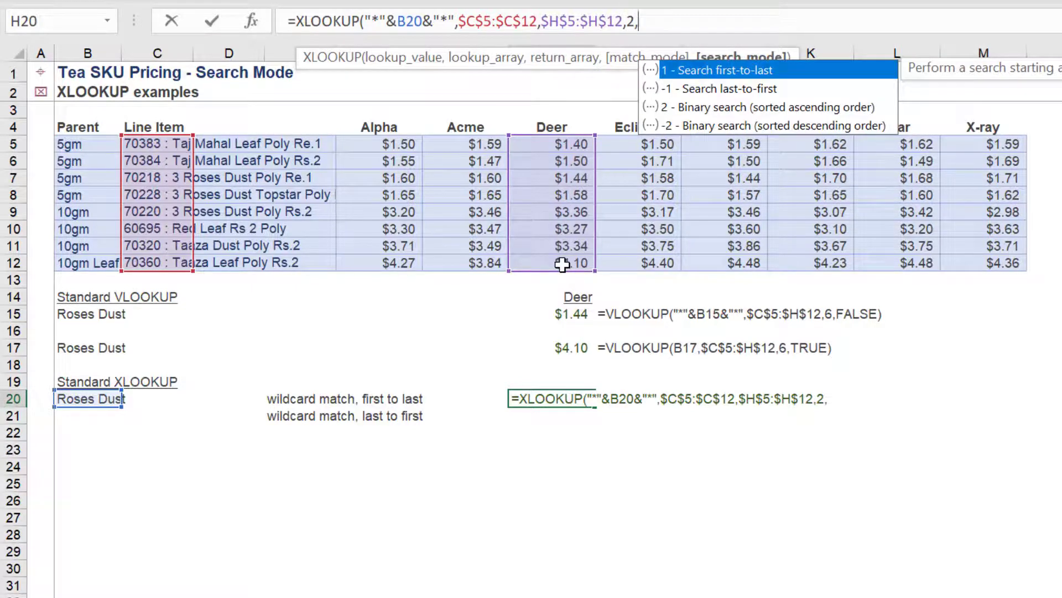
pyautogui.write('1')
pyautogui.press('Return')
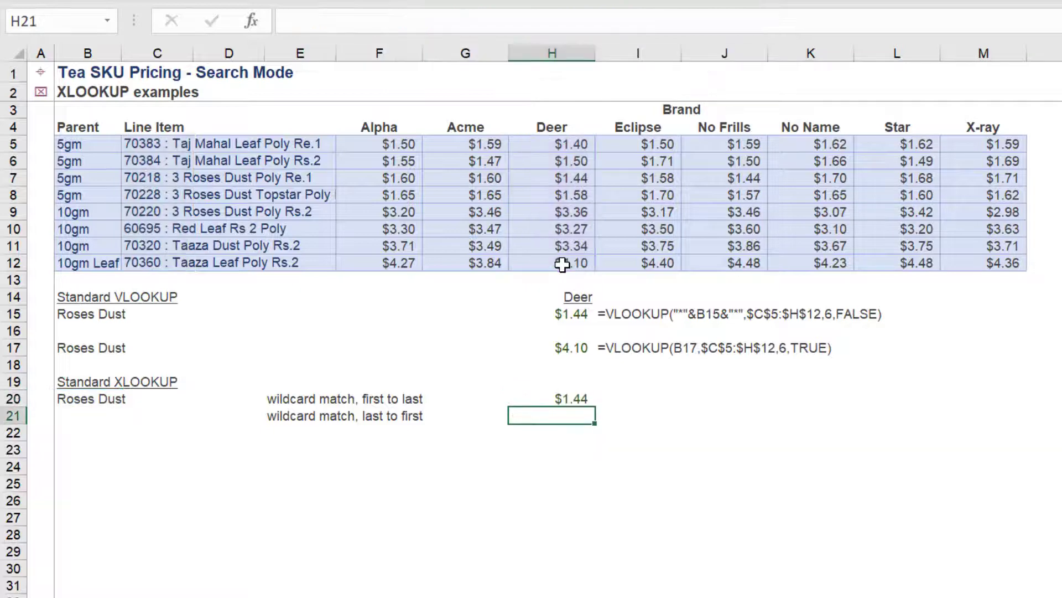
# Show H20's formula with =FORMULATEXT(H20) in I20.
pyautogui.press('Up')
pyautogui.press('Right')
pyautogui.write('=f')
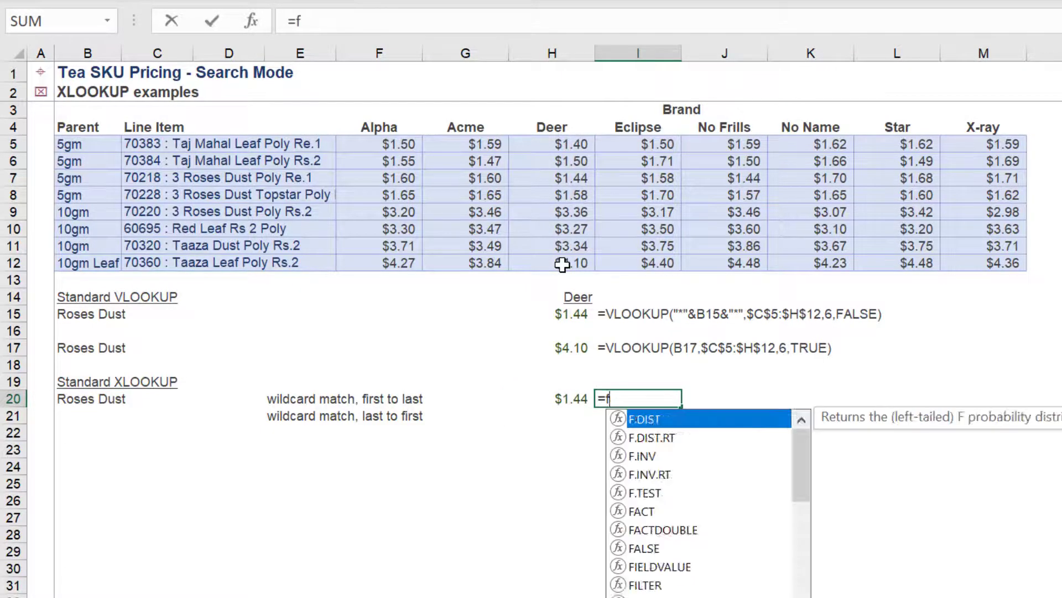
pyautogui.write('orm')
pyautogui.press('Tab')
pyautogui.press('Left')
pyautogui.press('Return')
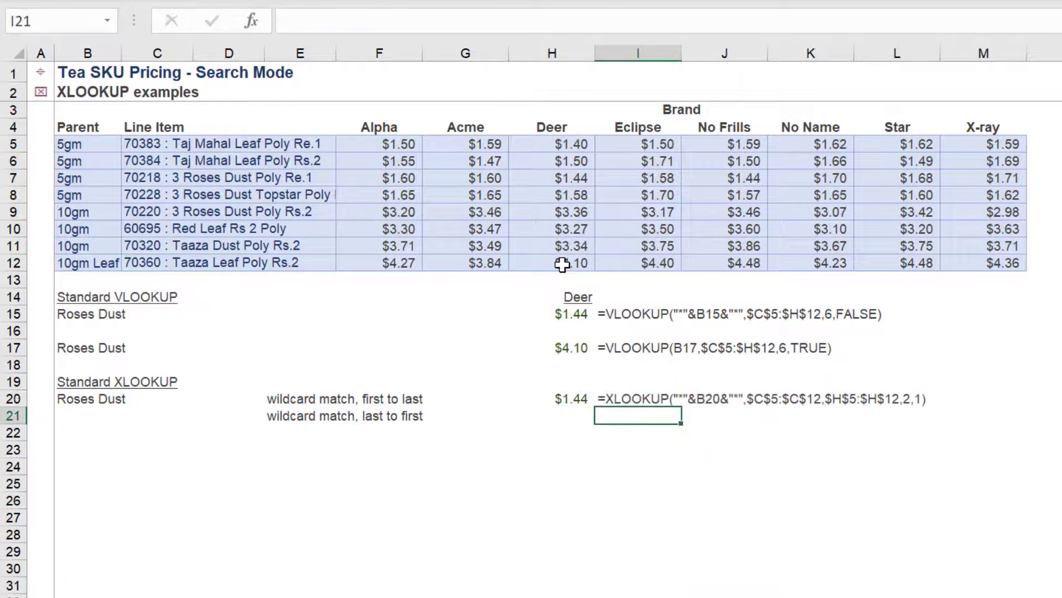
pyautogui.press('Left')
# Start an XLOOKUP in H21 looking up "*"&B20&"*" in $C$5:$C$12.
pyautogui.write('=xl')
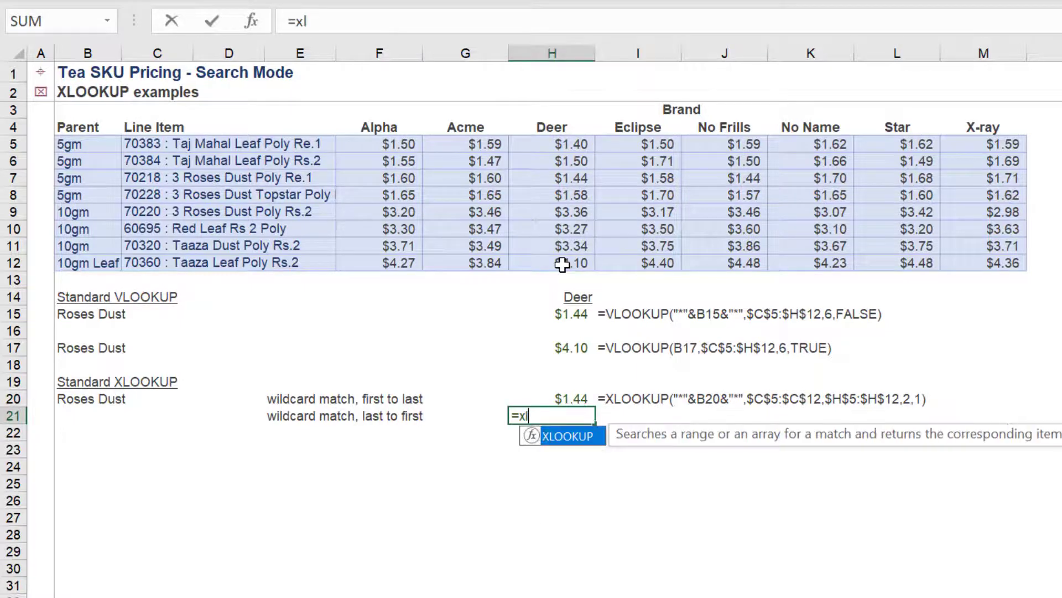
pyautogui.press('Tab')
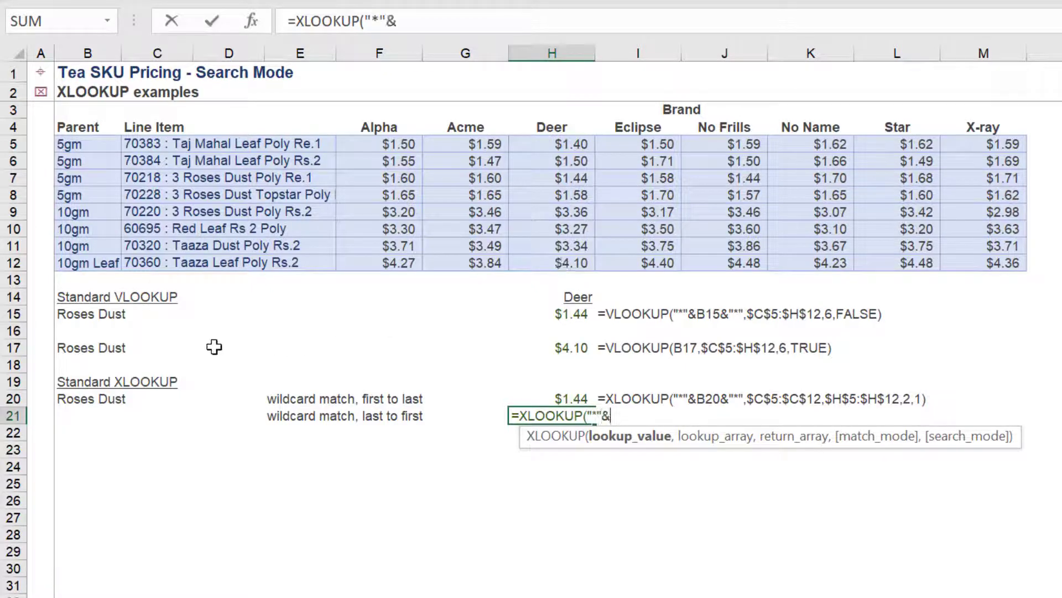
pyautogui.click(77, 398)
pyautogui.write('&')
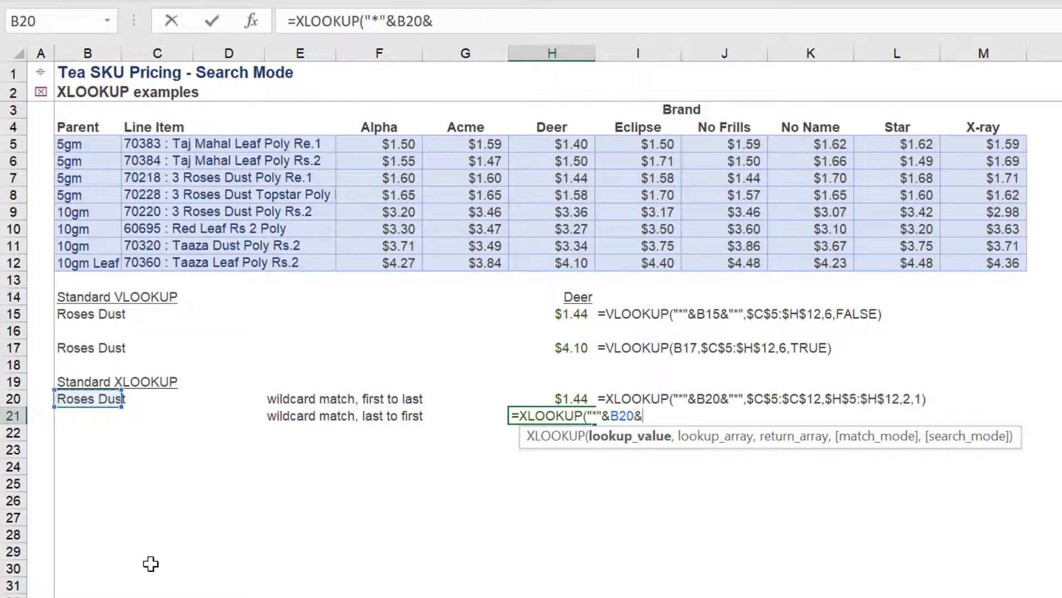
pyautogui.write('"*",')
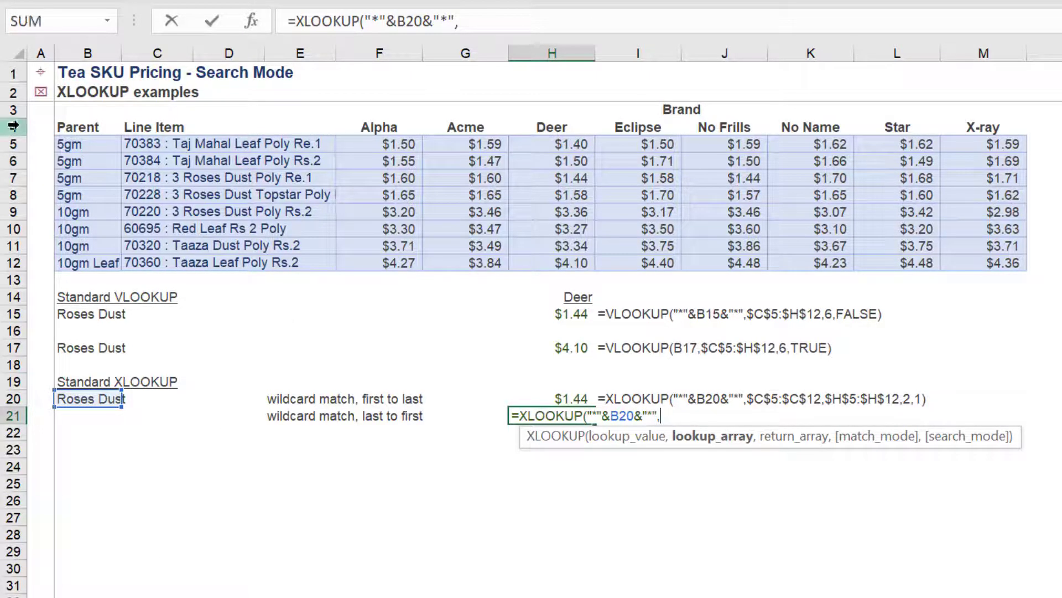
pyautogui.moveTo(146, 143); pyautogui.dragTo(141, 270)
pyautogui.press('F4')
pyautogui.press('F4')
pyautogui.press('F4')
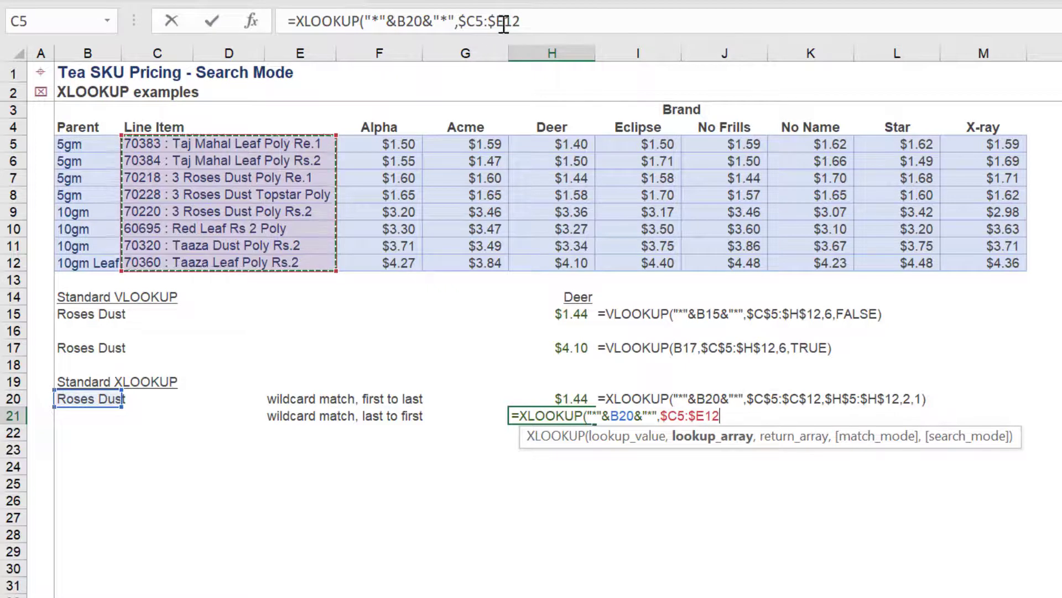
pyautogui.press('F4')
pyautogui.press('F4')
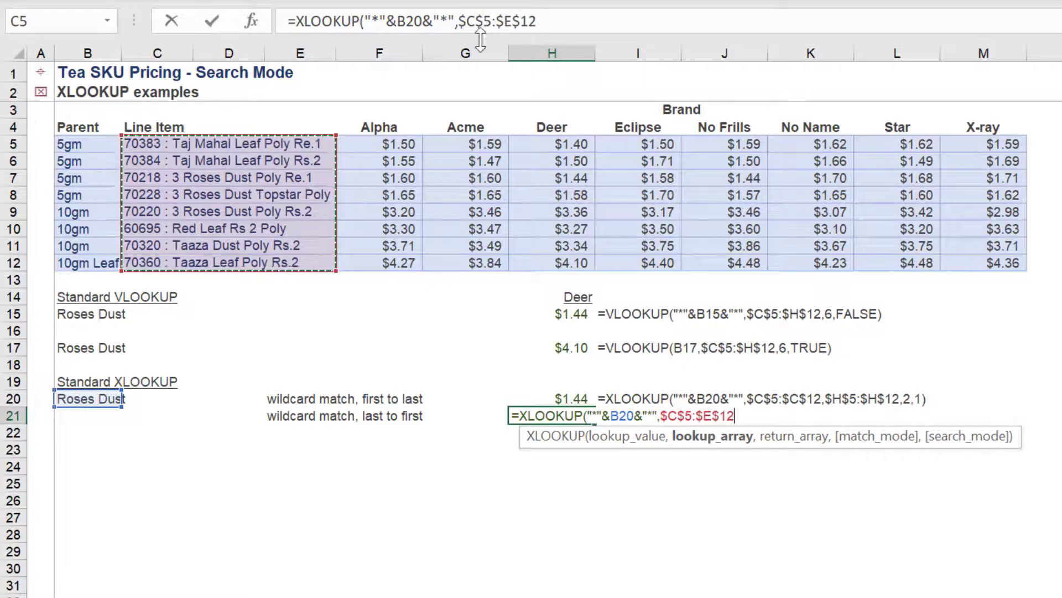
pyautogui.click(505, 22)
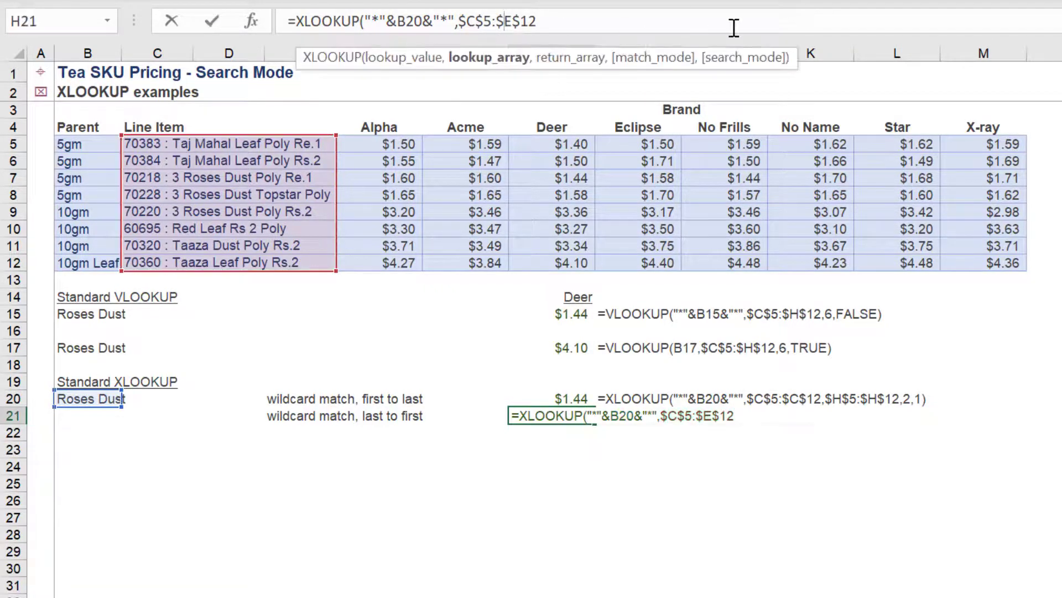
pyautogui.press('Delete')
pyautogui.write('C$12')
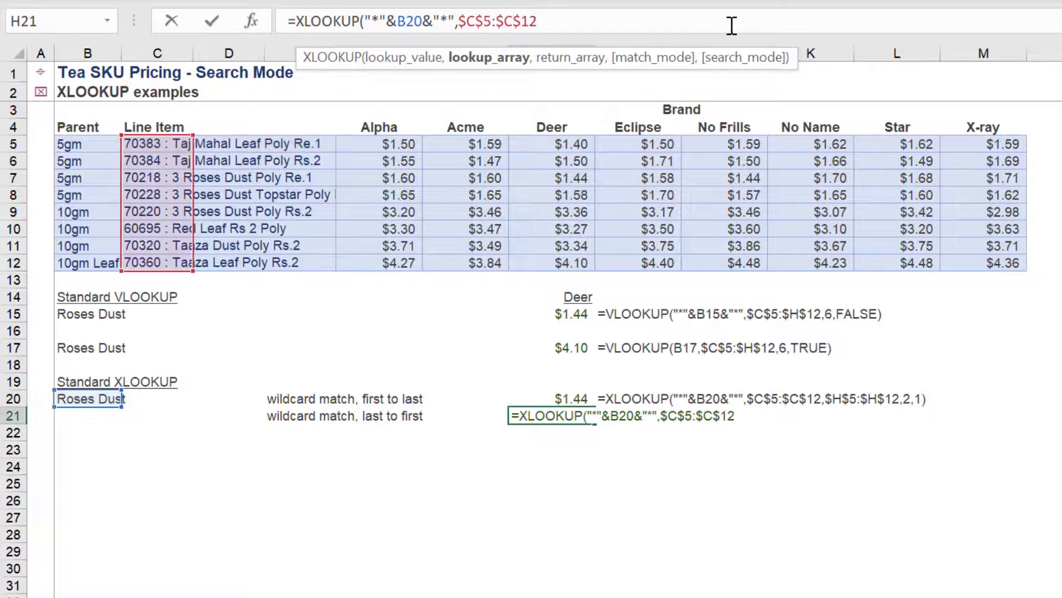
pyautogui.write(',')
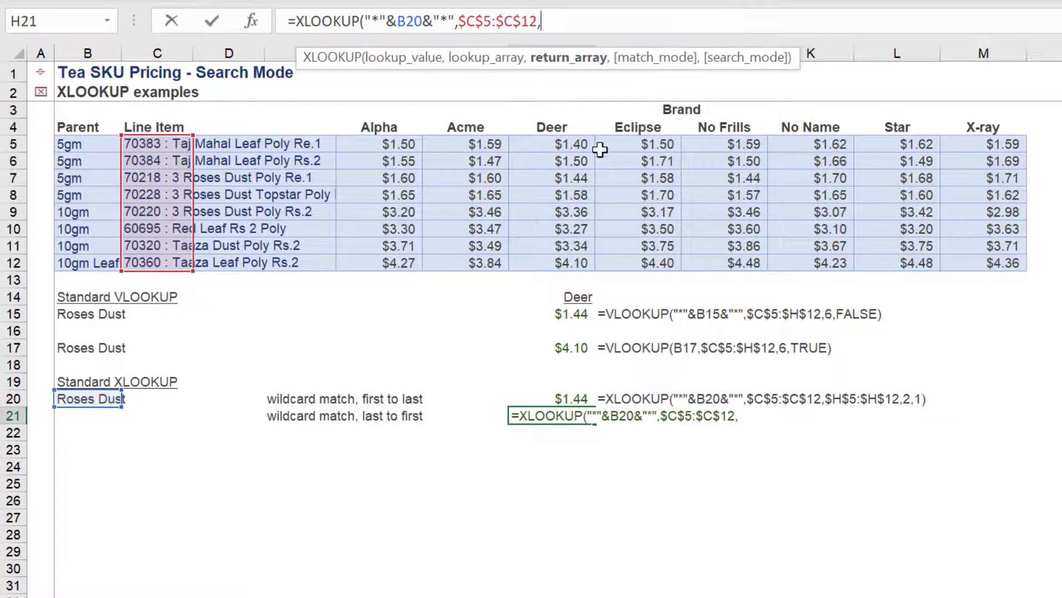
# Return $H$5:$H$12 with wildcard match mode 2 and last-to-first search -1.
pyautogui.moveTo(581, 147); pyautogui.dragTo(579, 265)
pyautogui.press('F4')
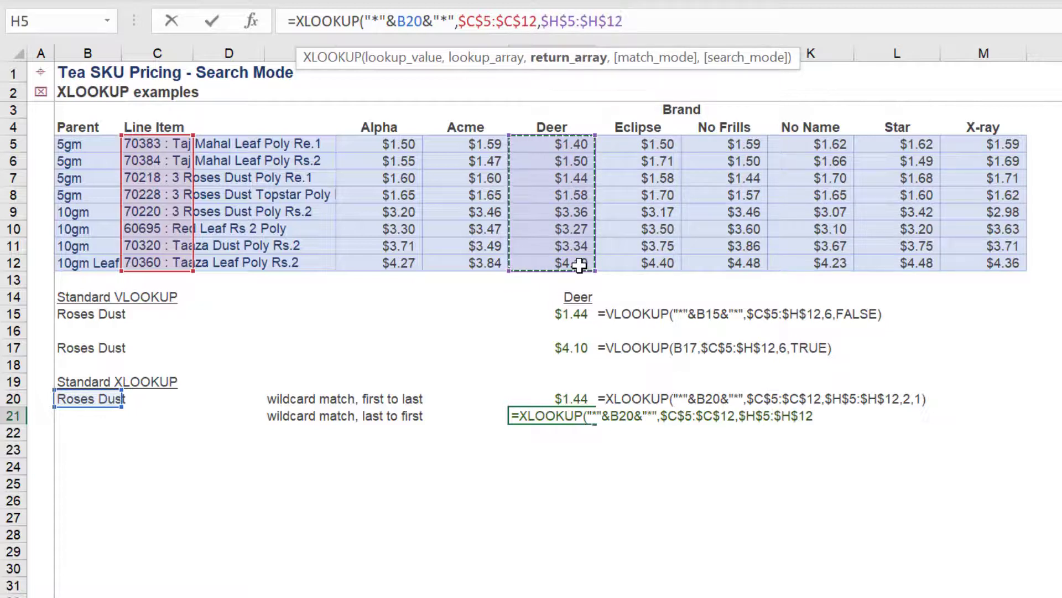
pyautogui.write(',')
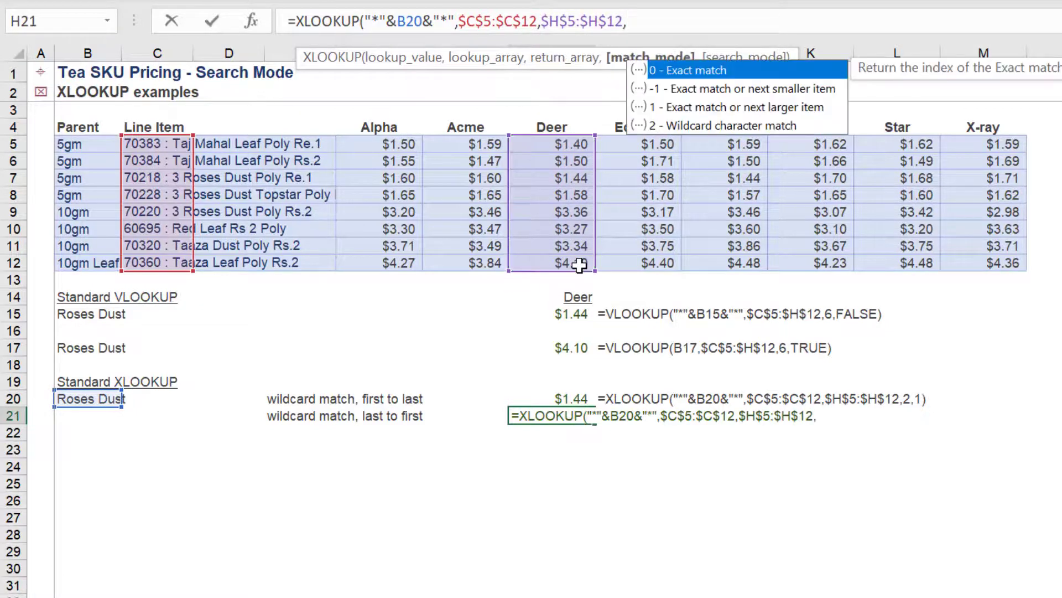
pyautogui.press('Down')
pyautogui.press('Down')
pyautogui.press('Down')
pyautogui.press('Tab')
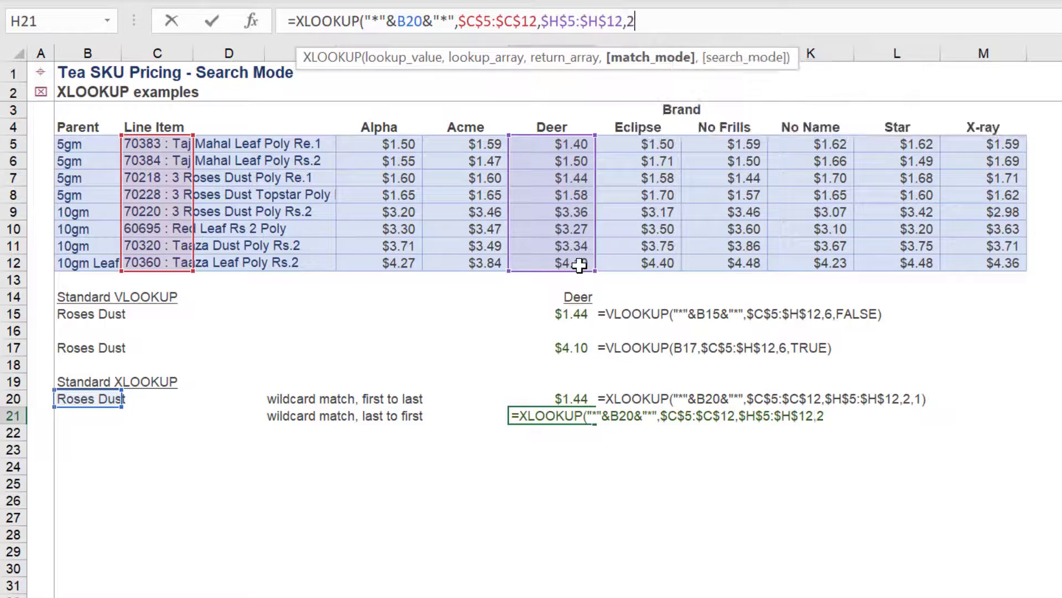
pyautogui.write(',')
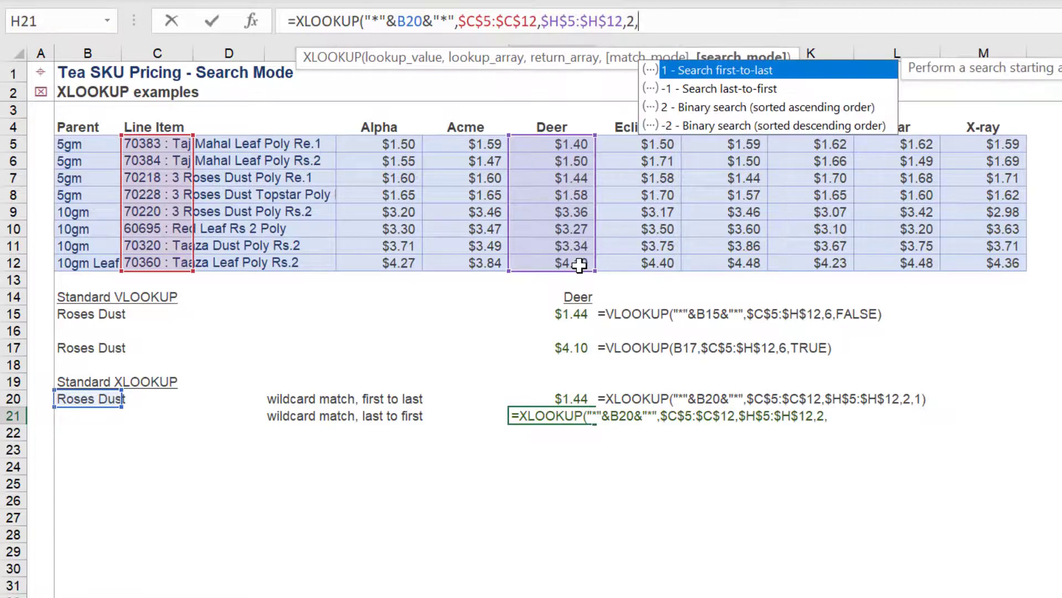
pyautogui.press('Down')
pyautogui.press('Tab')
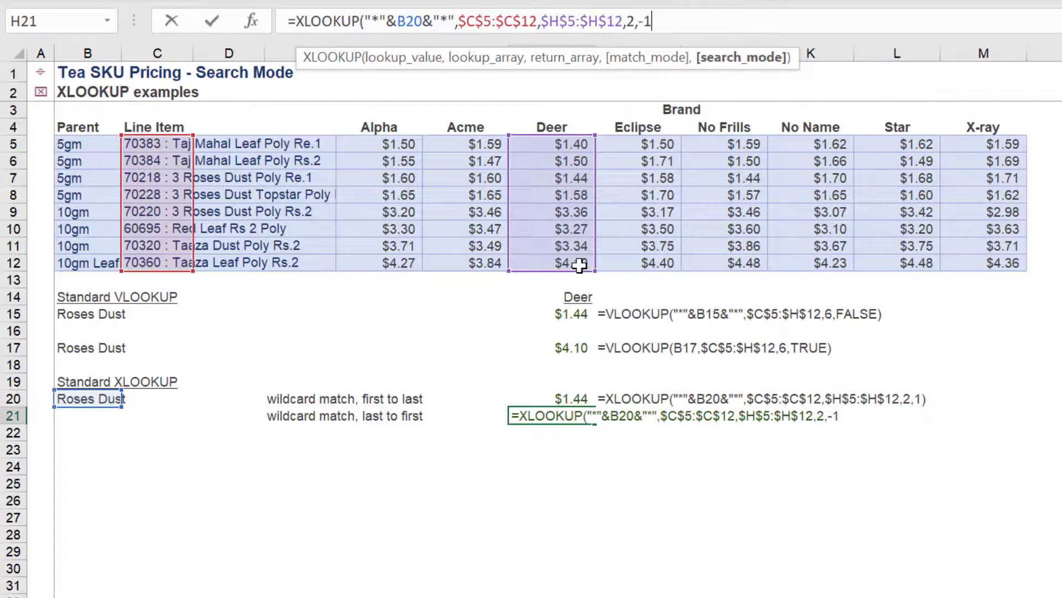
pyautogui.write(')')
pyautogui.press('Return')
# Fill the FORMULATEXT formula from I20 down into I21 with Ctrl+D.
pyautogui.press('Up')
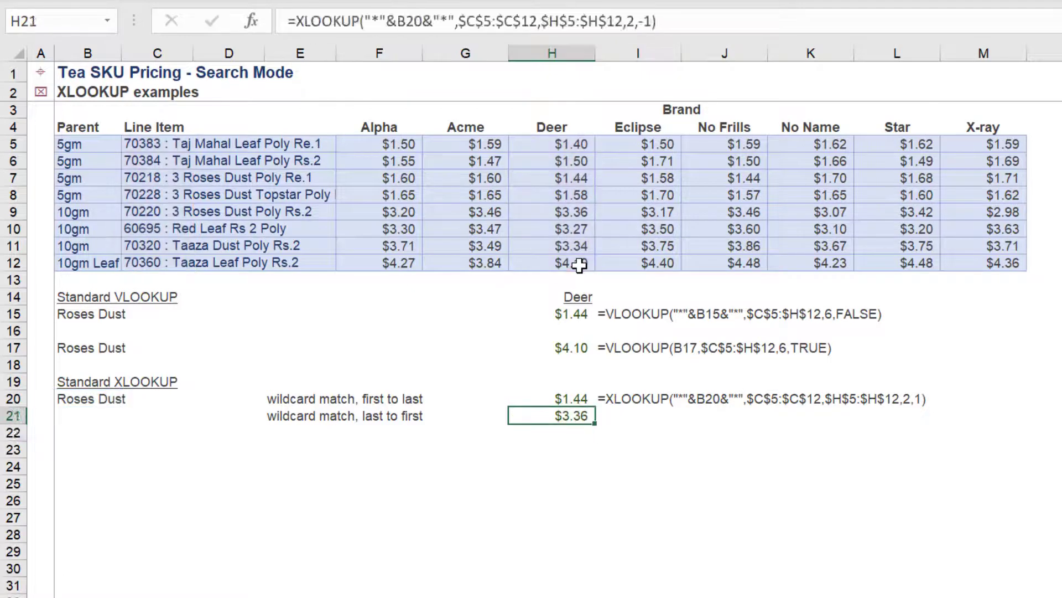
pyautogui.press('Up')
pyautogui.press('Right')
pyautogui.hotkey('shift', 'Down')
pyautogui.hotkey('ctrl', 'd')
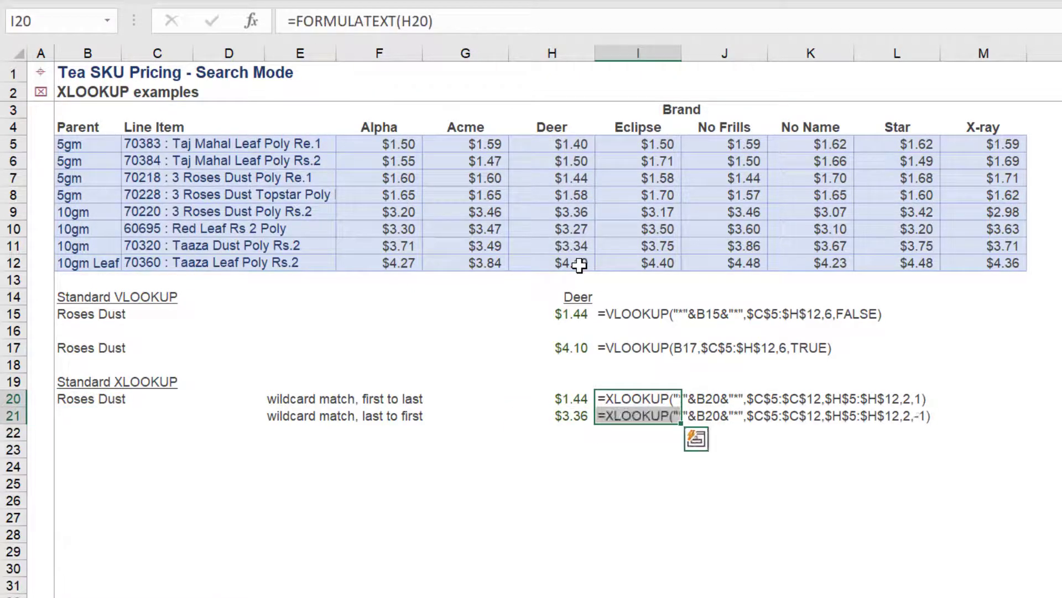